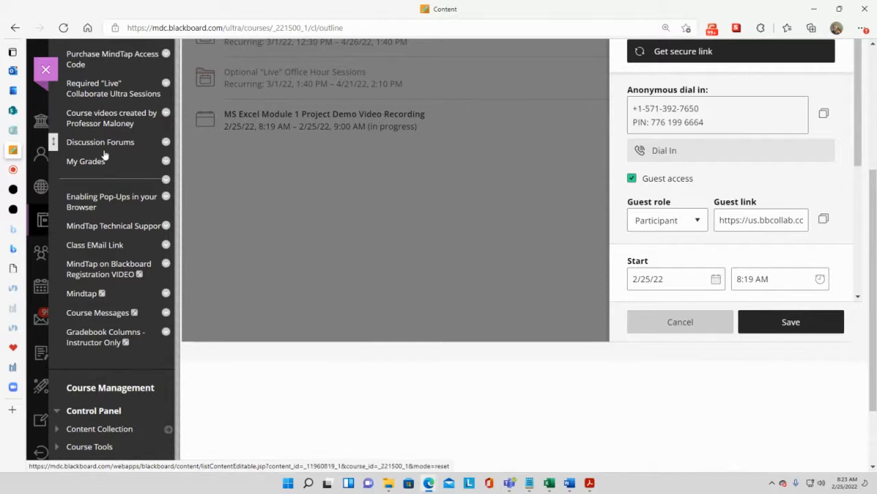
# - Open the Students Start Here page and follow its MindTap assignments link
pyautogui.scroll(1, 104, 156)
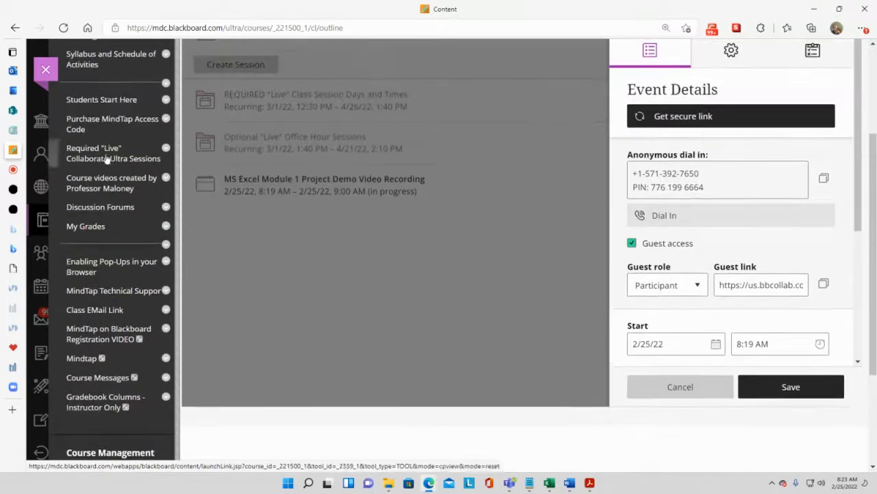
pyautogui.click(109, 100)
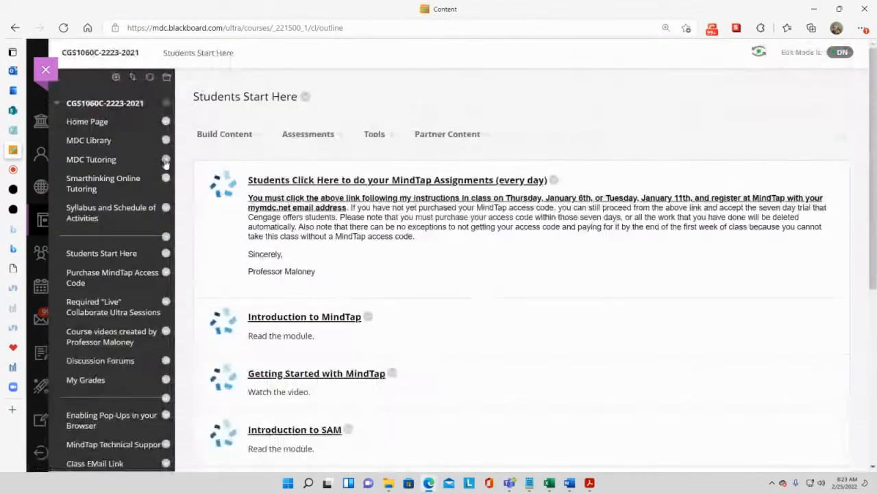
pyautogui.scroll(-2, 165, 164)
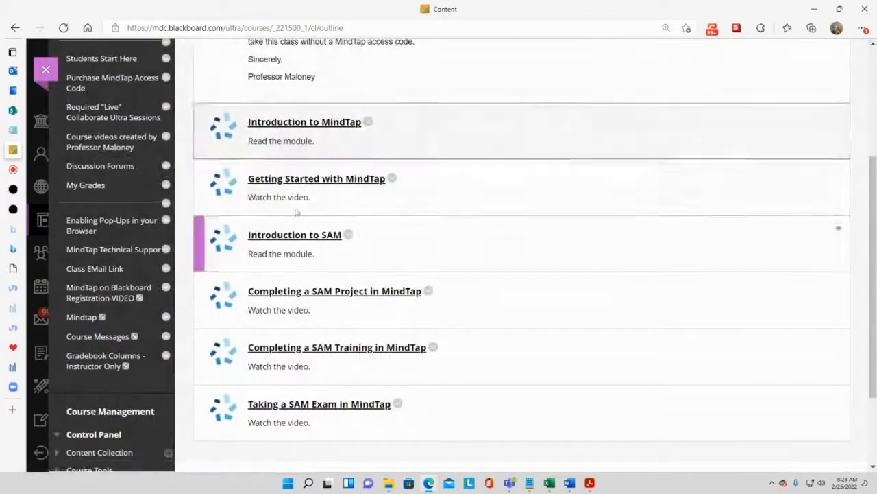
pyautogui.scroll(1, 420, 237)
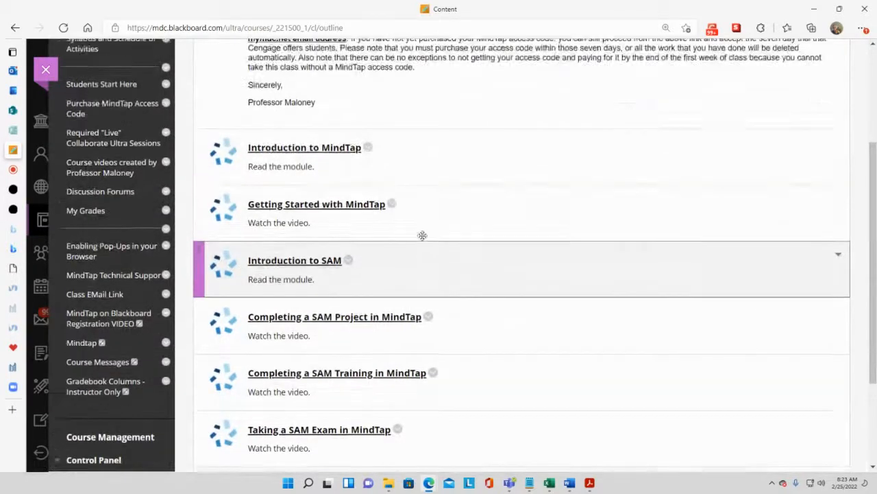
pyautogui.click(321, 54)
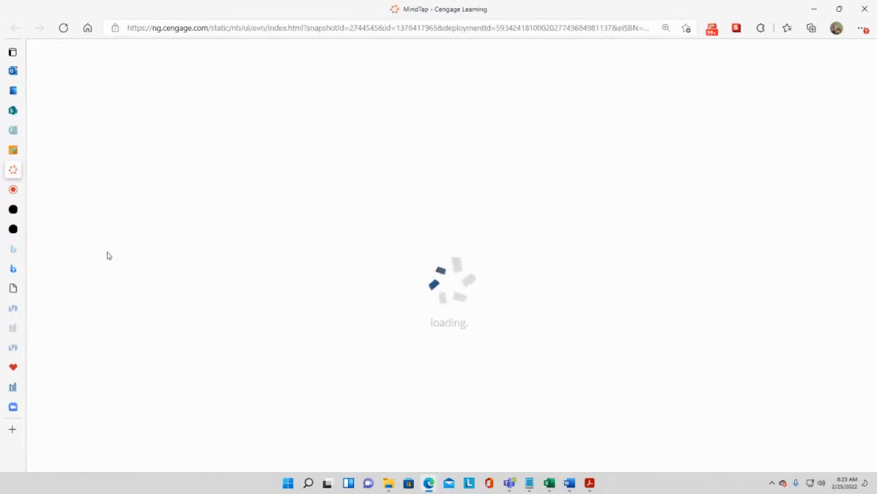
# - Expand the Excel folder and the Excel Module 1: Creating a Worksheet and a Chart unit
pyautogui.scroll(-1, 104, 251)
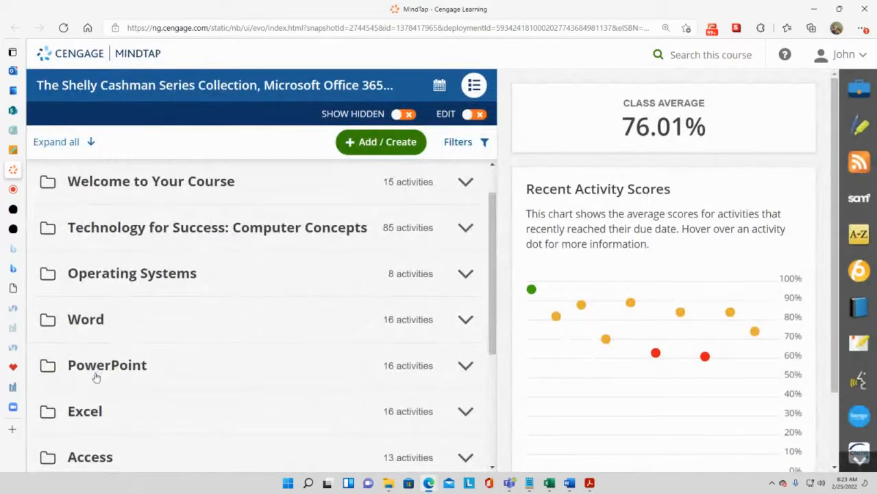
pyautogui.click(94, 411)
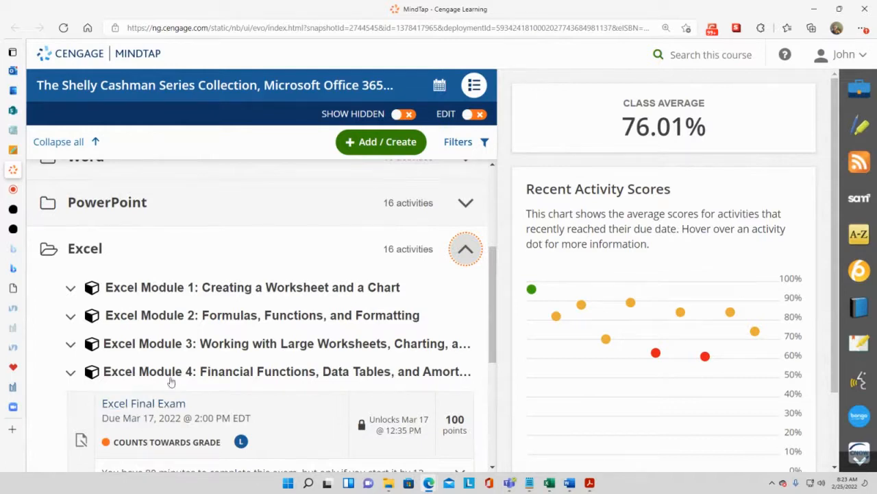
pyautogui.click(234, 293)
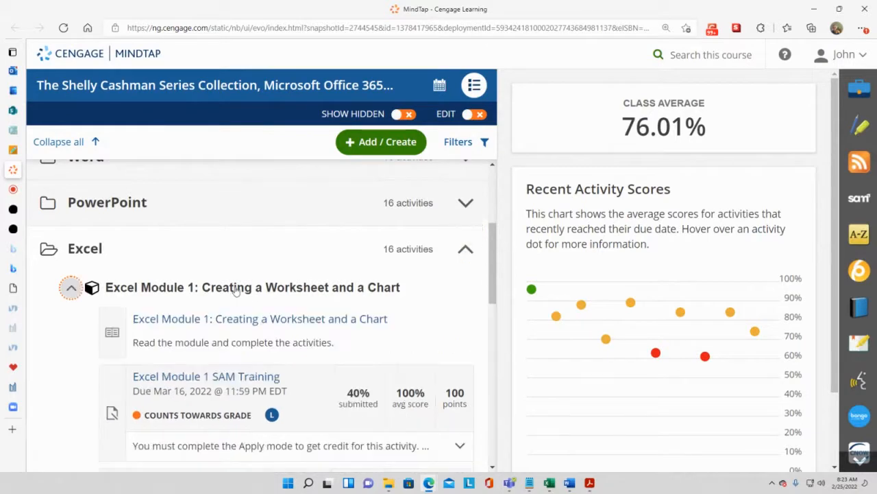
# - Open the Excel Module 1 SAM Project A assignment
pyautogui.scroll(-1, 219, 356)
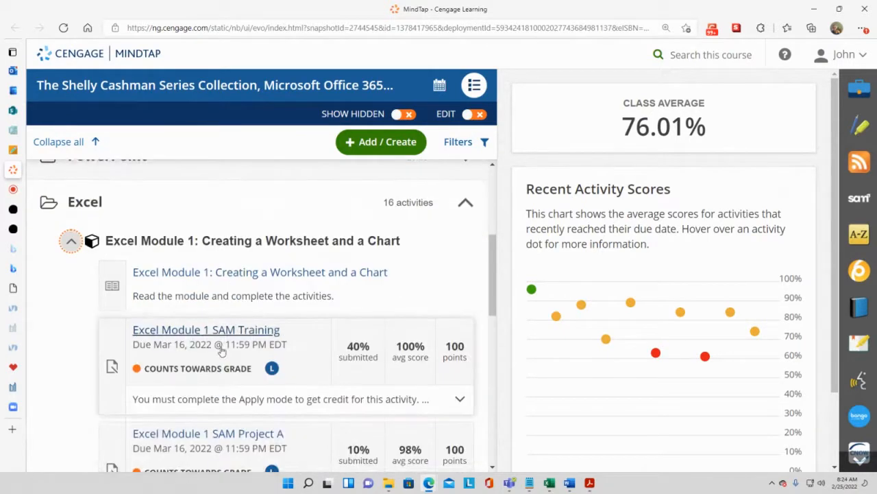
pyautogui.scroll(-2, 221, 349)
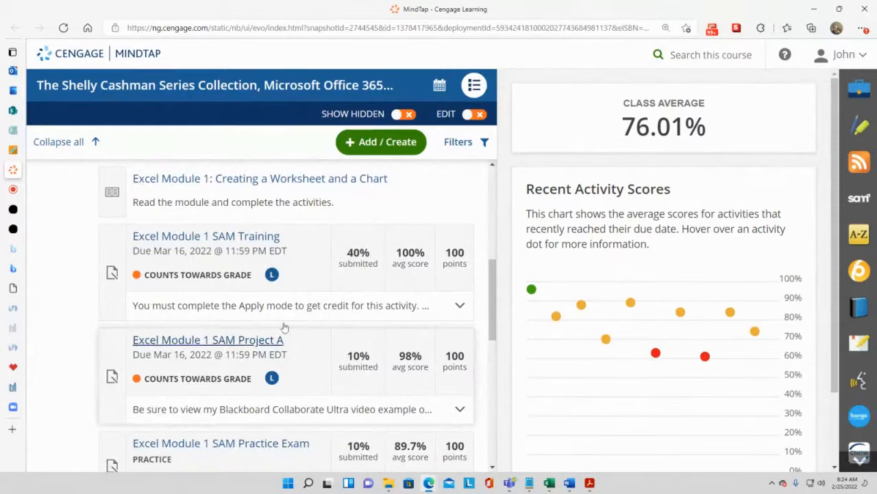
pyautogui.click(251, 341)
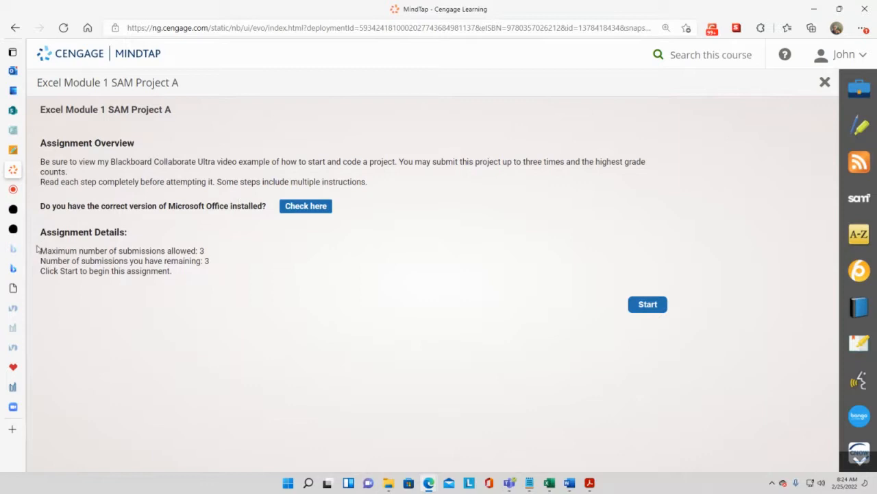
# - Review the assignment details on submissions allowed and start the assignment
pyautogui.moveTo(42, 250); pyautogui.dragTo(207, 255)
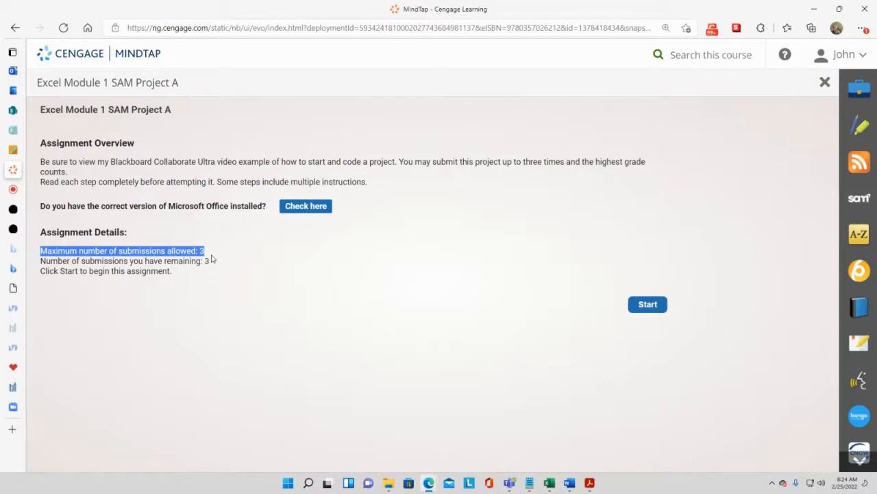
pyautogui.moveTo(212, 258); pyautogui.dragTo(243, 273)
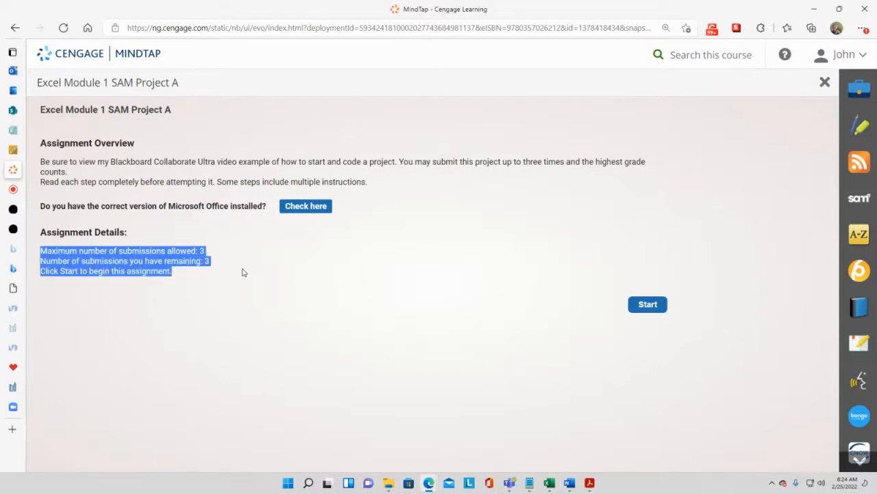
pyautogui.click(249, 287)
pyautogui.click(648, 305)
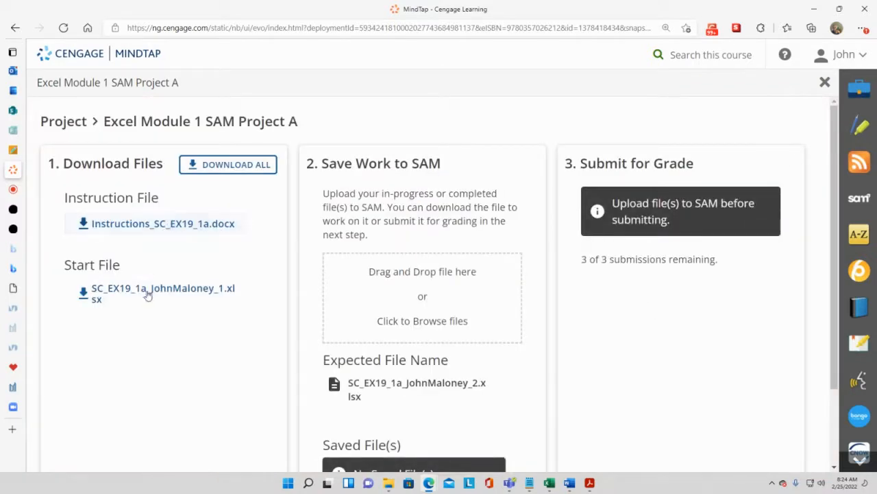
# - Download the instruction file Instructions_SC_EX19_1a.docx and the Excel start file
pyautogui.click(165, 225)
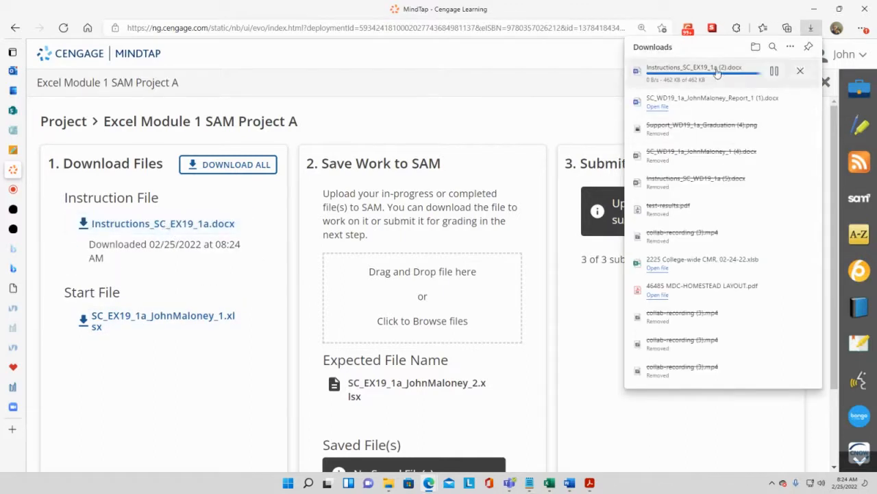
pyautogui.click(124, 323)
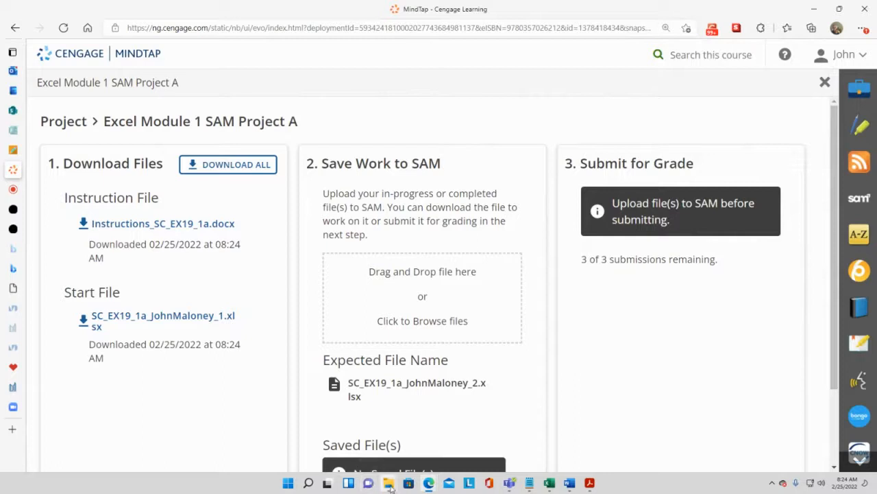
# - Open the Downloads folder in File Explorer and open the downloaded instructions document
pyautogui.moveTo(388, 482)
pyautogui.click(355, 449)
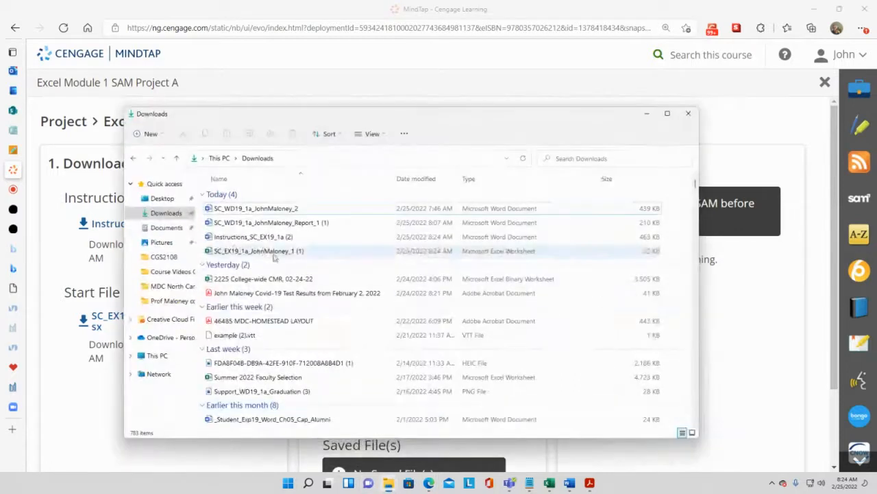
pyautogui.click(172, 229)
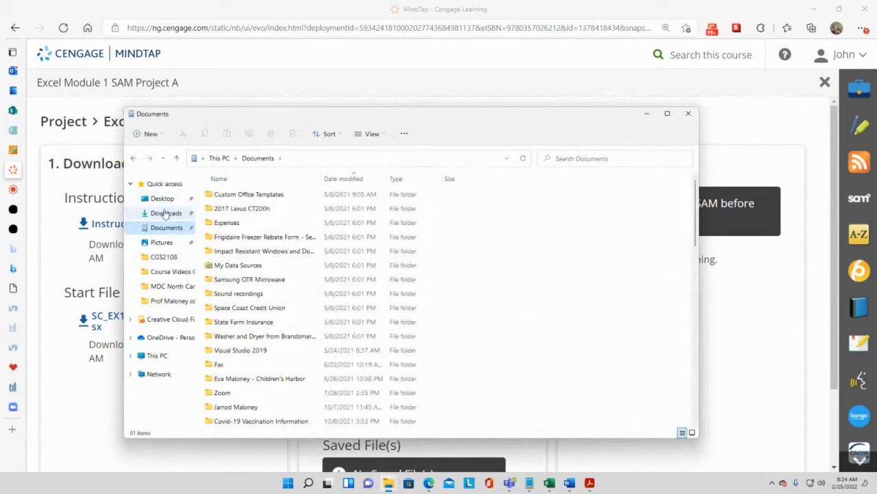
pyautogui.click(165, 214)
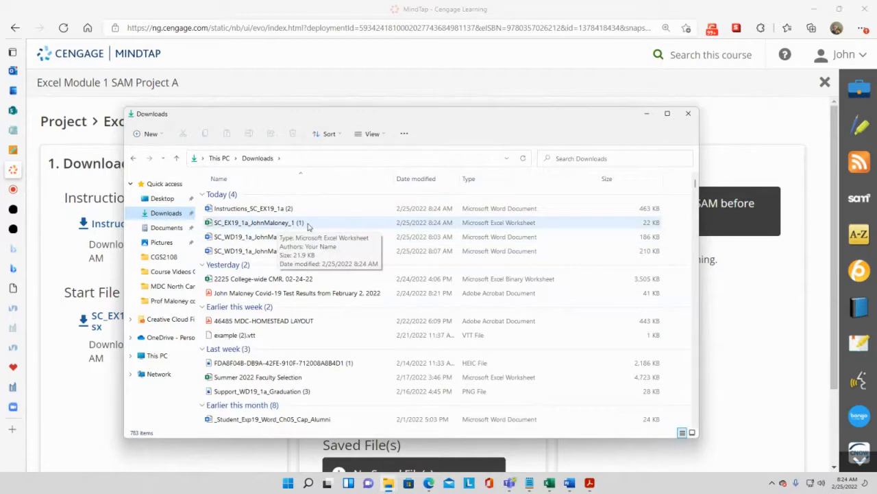
pyautogui.doubleClick(255, 209)
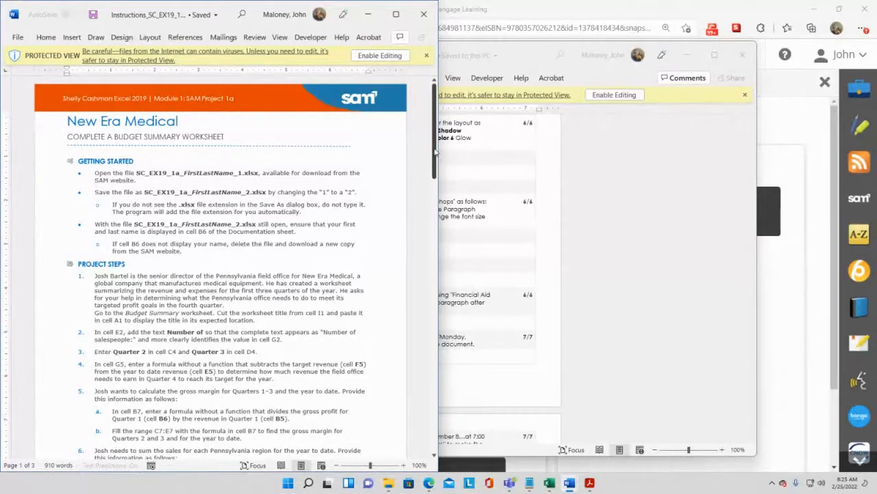
# - Scroll through the instructions document to examine the final Budget Summary worksheet figure
pyautogui.moveTo(434, 154); pyautogui.dragTo(440, 374)
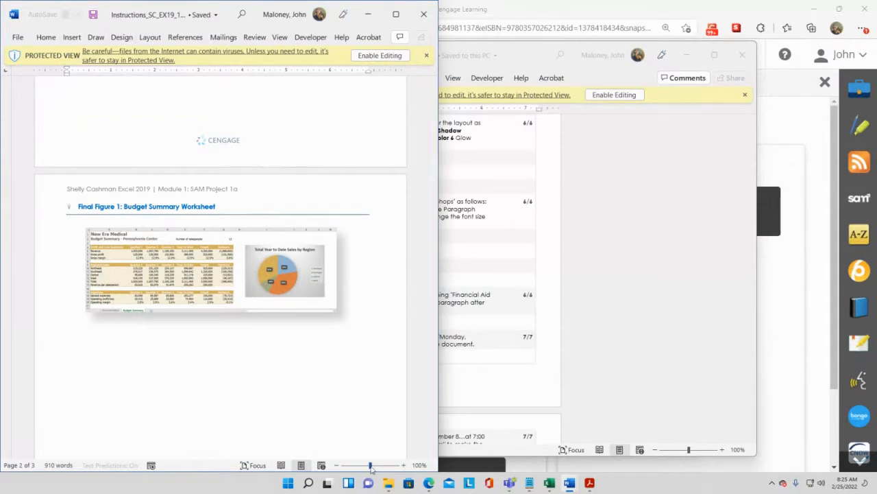
pyautogui.moveTo(370, 465); pyautogui.dragTo(374, 466)
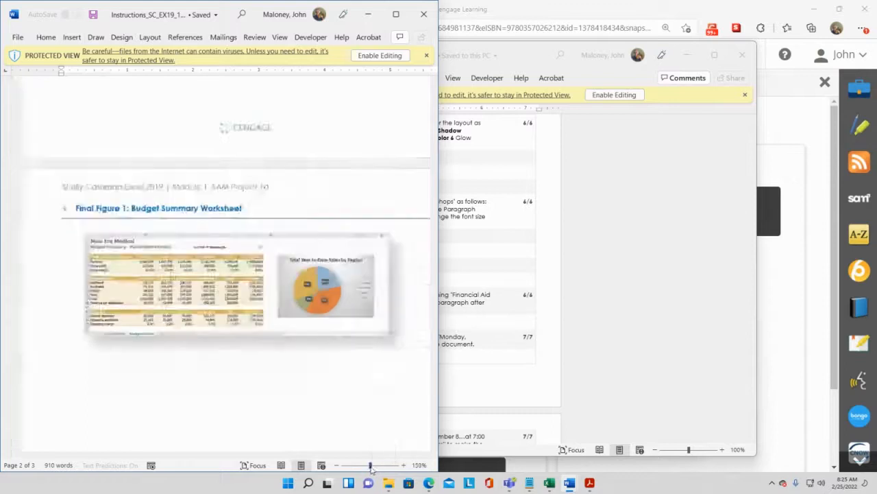
pyautogui.click(371, 466)
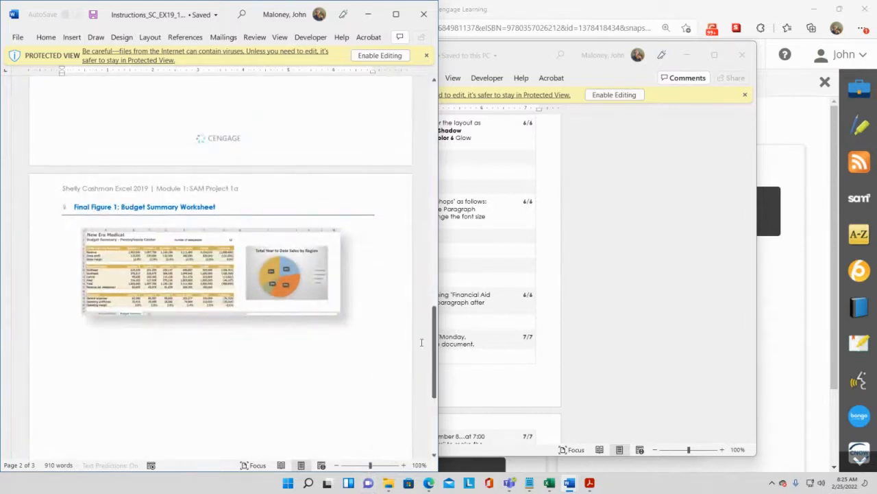
pyautogui.moveTo(435, 360); pyautogui.dragTo(418, 122)
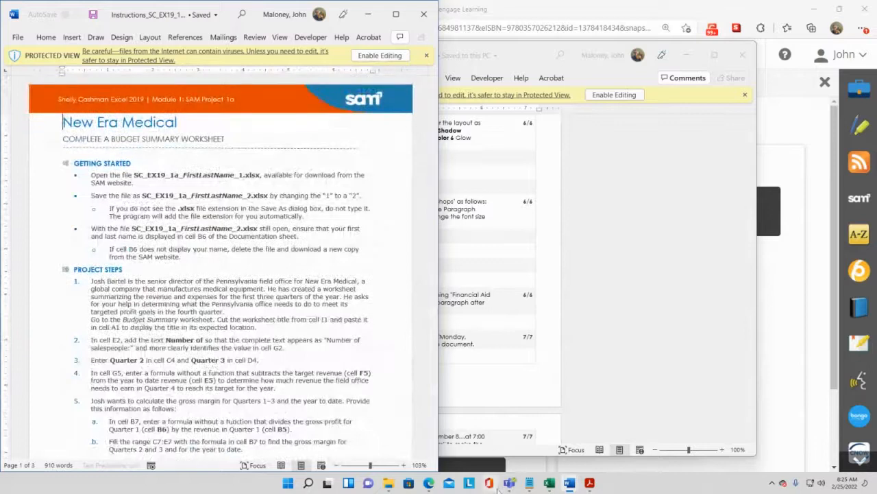
# - Open the downloaded Excel start workbook from the Downloads folder
pyautogui.moveTo(388, 482)
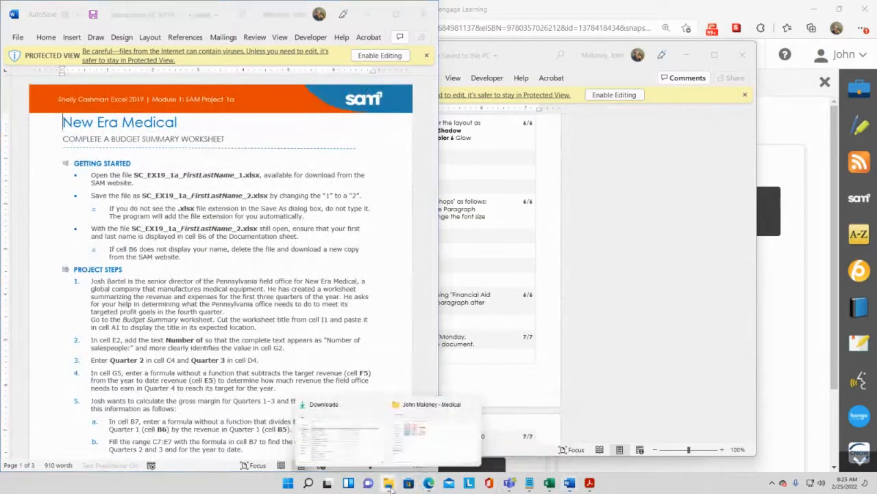
pyautogui.click(345, 441)
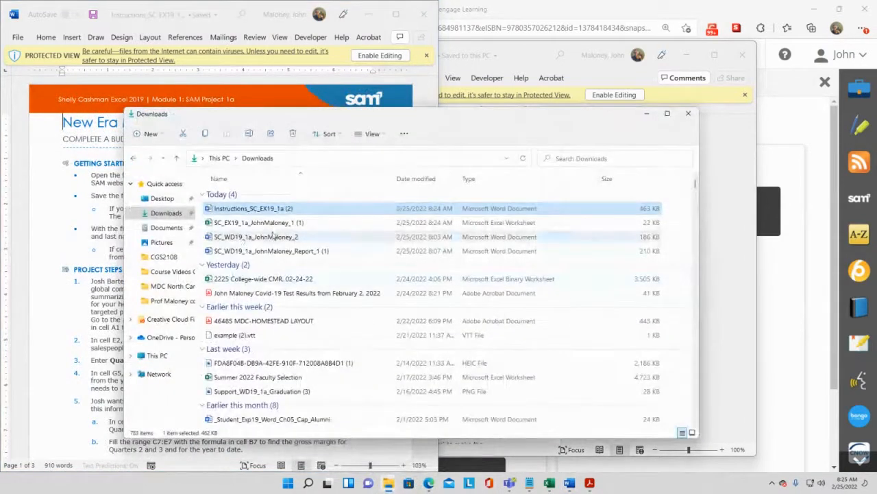
pyautogui.doubleClick(278, 226)
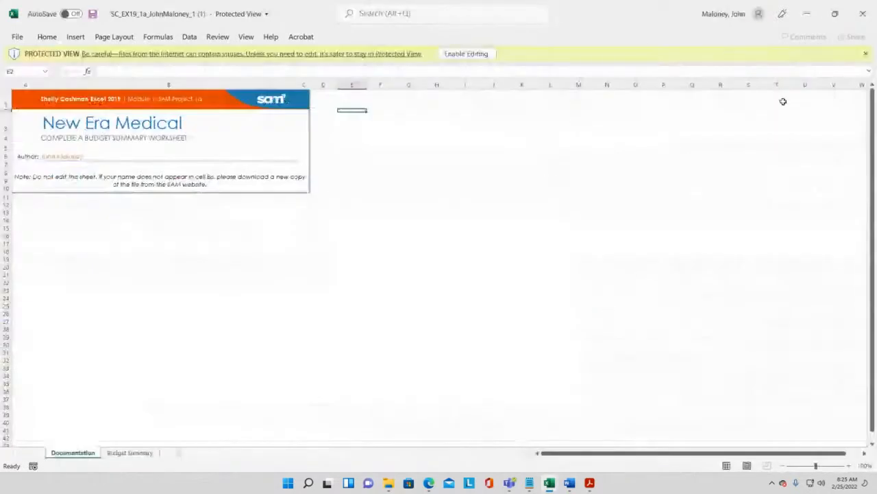
# - Enable editing in the workbook and switch to the Budget Summary sheet
pyautogui.click(455, 56)
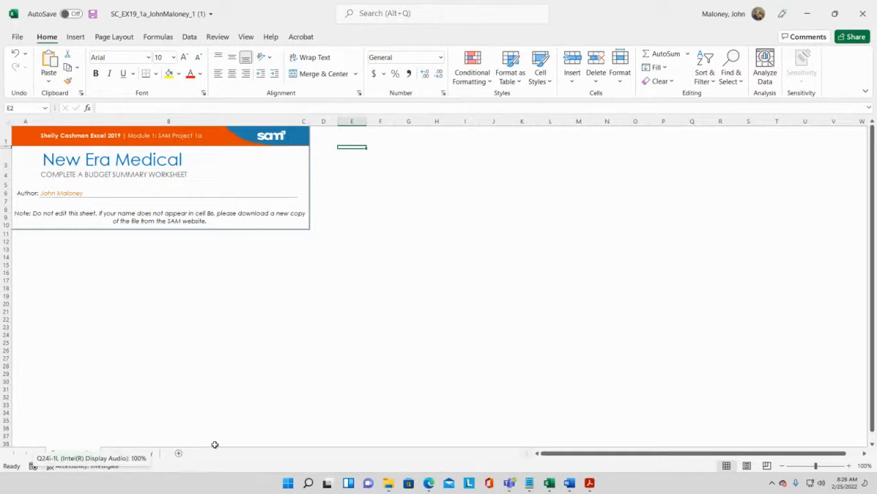
pyautogui.click(143, 454)
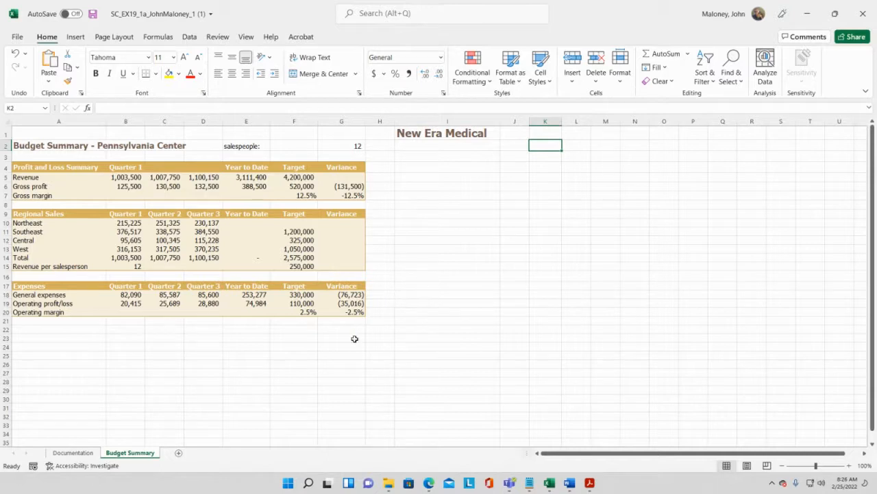
# - Snap the Excel workbook window to the right half of the screen
pyautogui.moveTo(549, 483)
pyautogui.moveTo(609, 14); pyautogui.dragTo(876, 161)
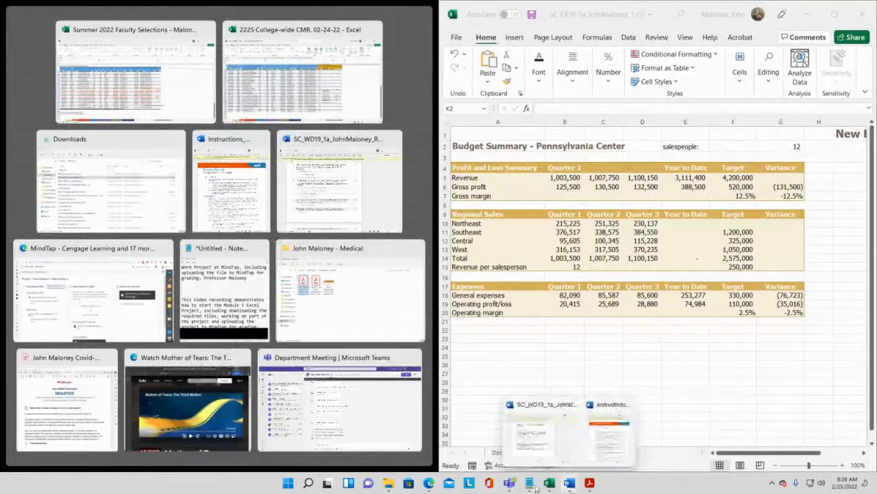
# - Close the unrelated Word report document
pyautogui.click(570, 484)
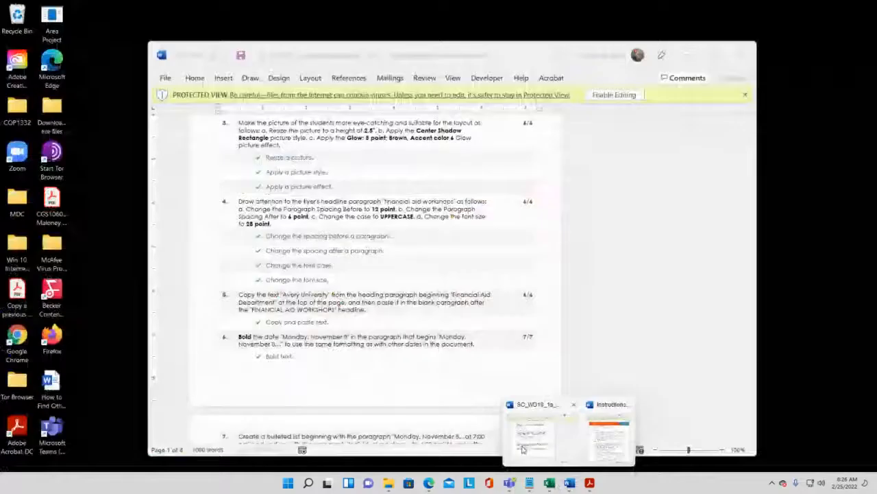
pyautogui.click(524, 449)
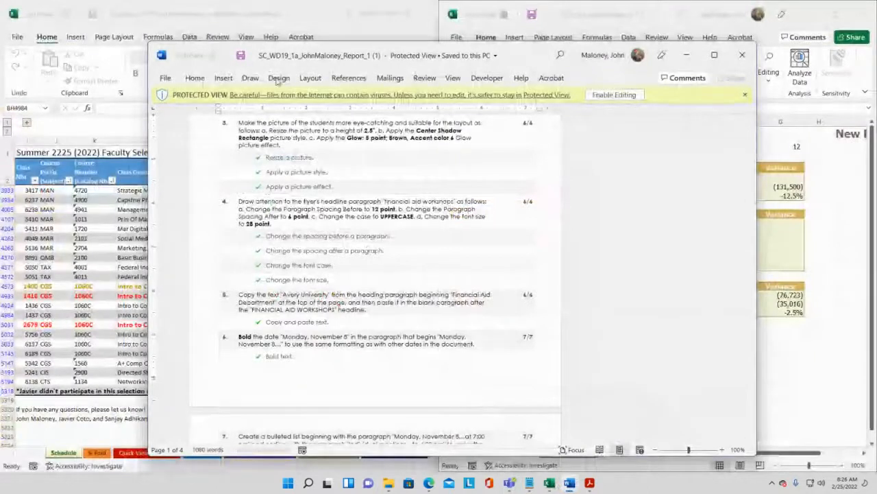
pyautogui.click(742, 55)
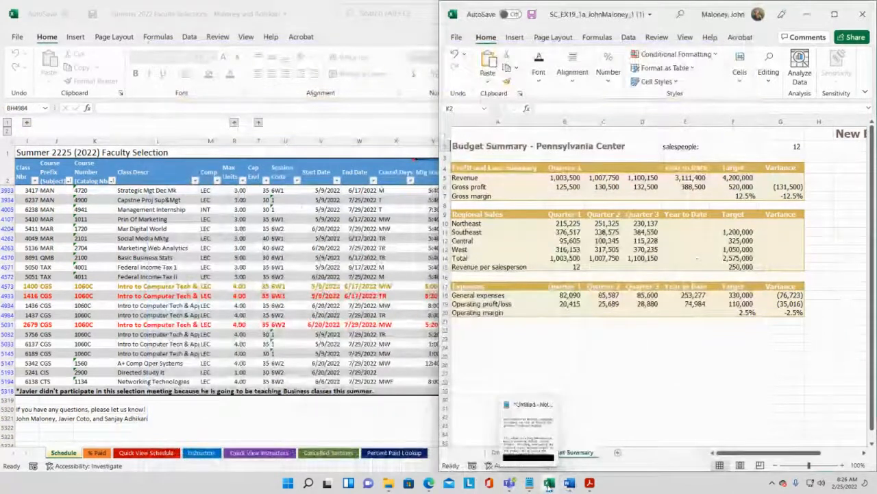
# - Bring the instructions document up beside the workbook
pyautogui.click(570, 483)
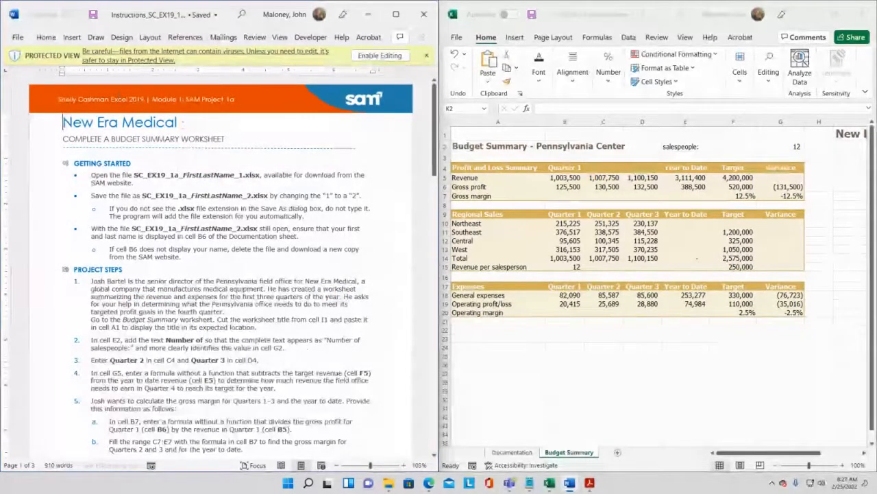
pyautogui.moveTo(429, 484)
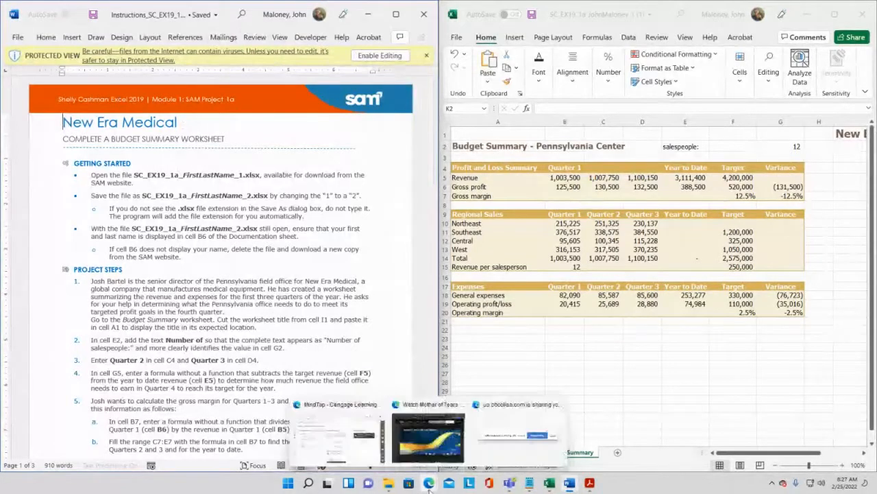
pyautogui.click(360, 444)
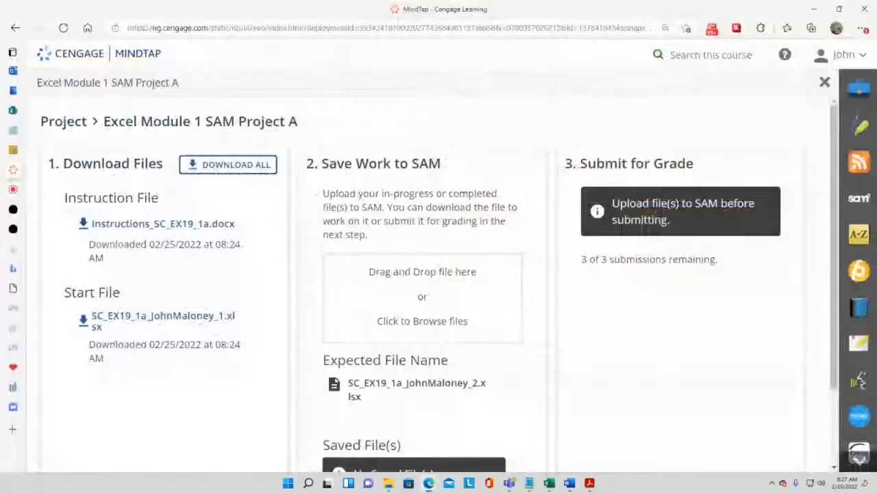
pyautogui.moveTo(11, 157)
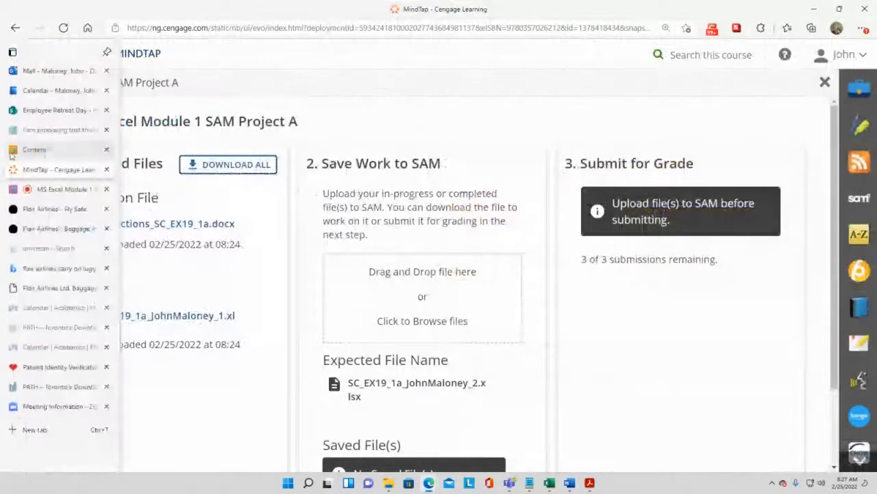
pyautogui.click(48, 154)
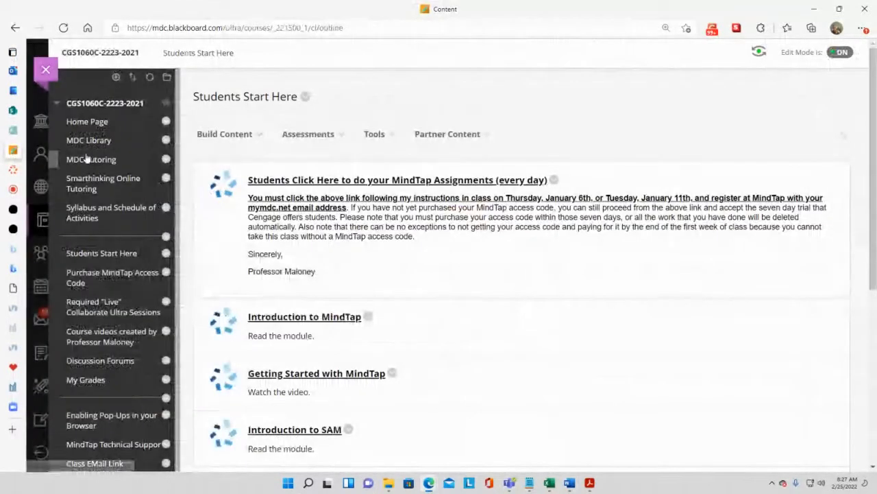
pyautogui.scroll(-1, 86, 157)
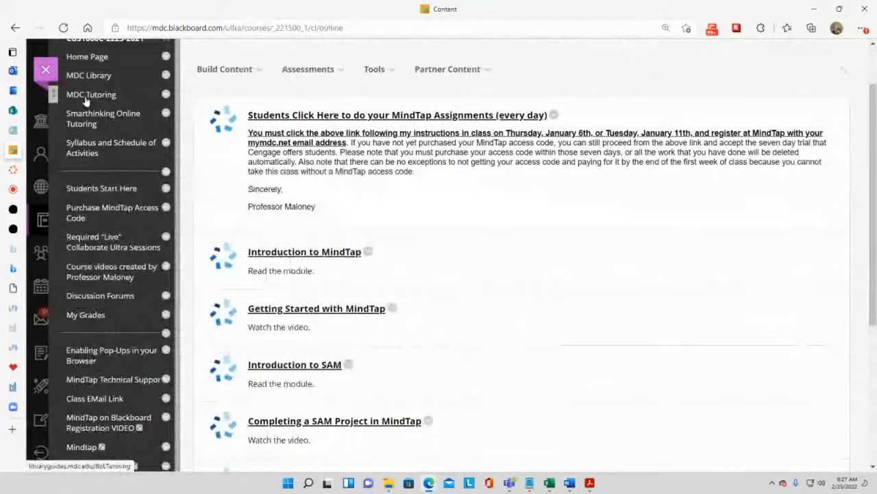
pyautogui.click(89, 74)
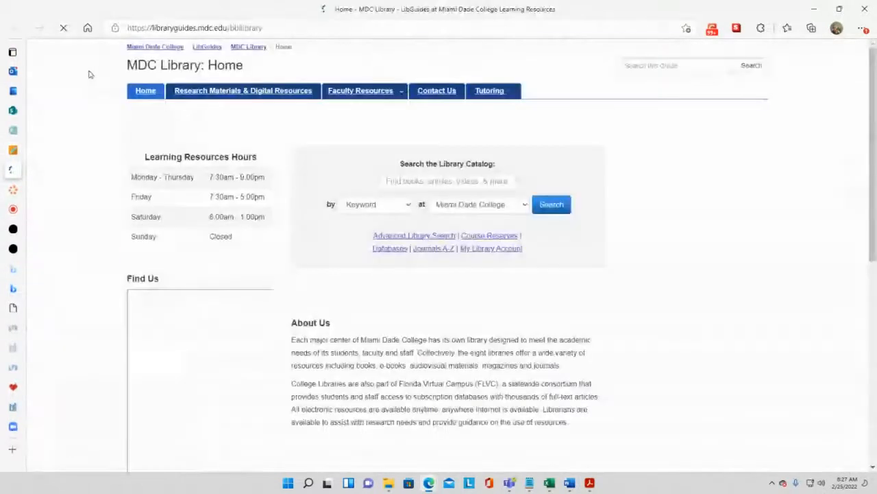
pyautogui.scroll(-2, 728, 213)
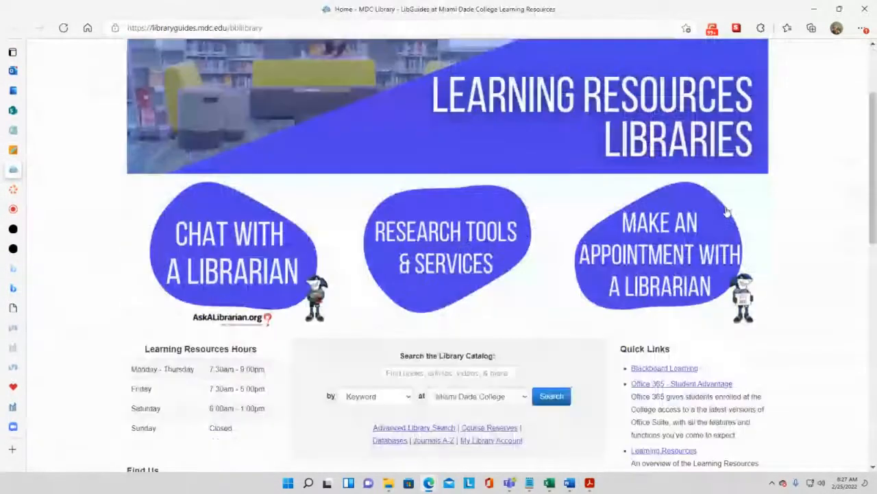
pyautogui.scroll(-1, 728, 212)
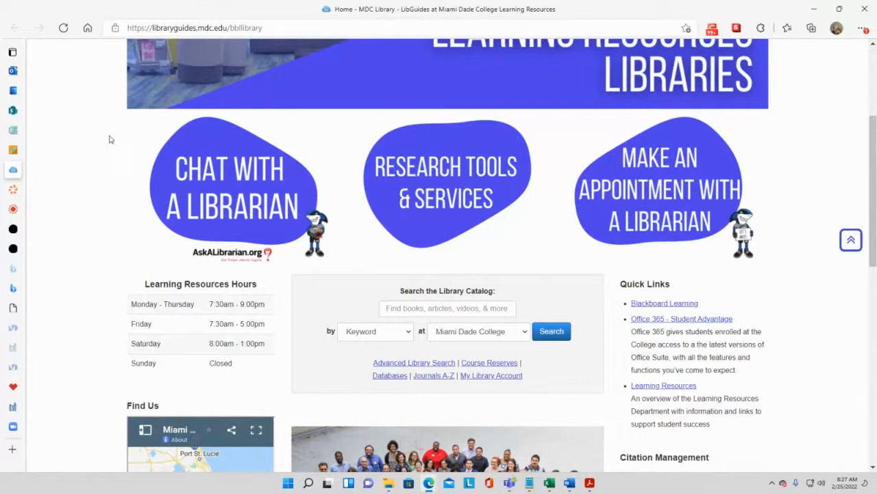
pyautogui.click(813, 8)
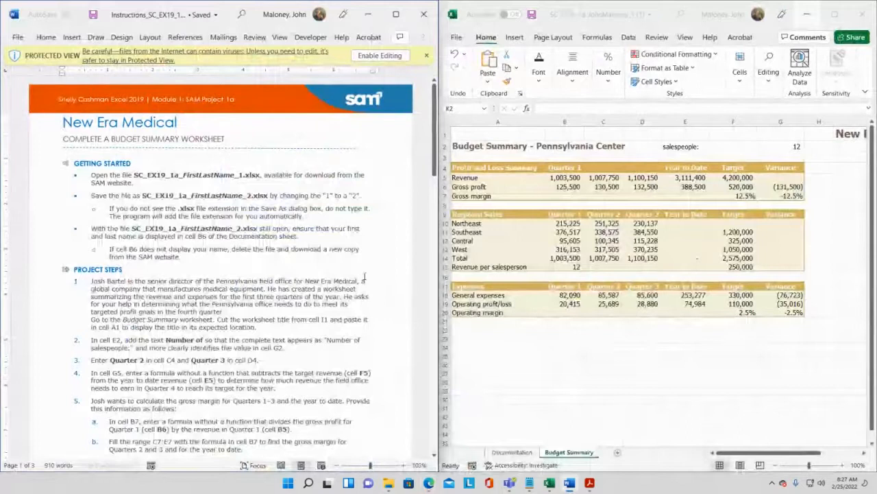
# - Start saving the workbook under a new name in the Desktop > MDC > Spring 2022 > CGS1060 Homestead folder
pyautogui.moveTo(434, 146); pyautogui.dragTo(392, 188)
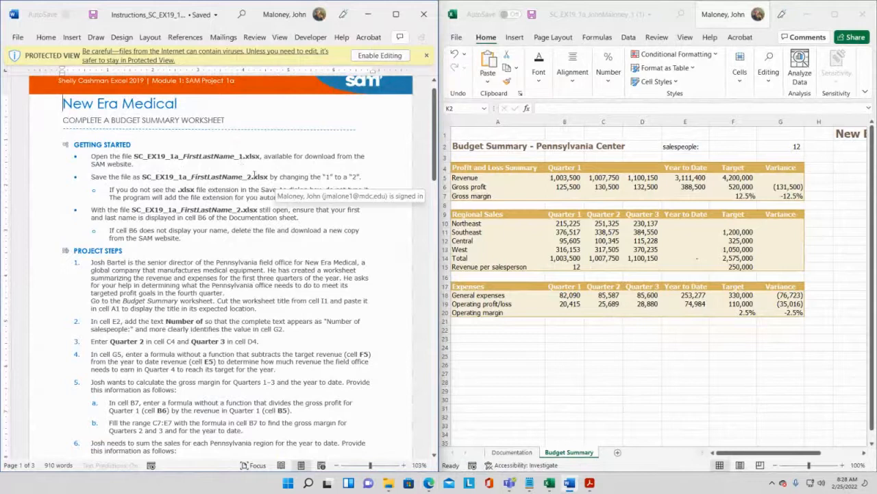
pyautogui.click(455, 38)
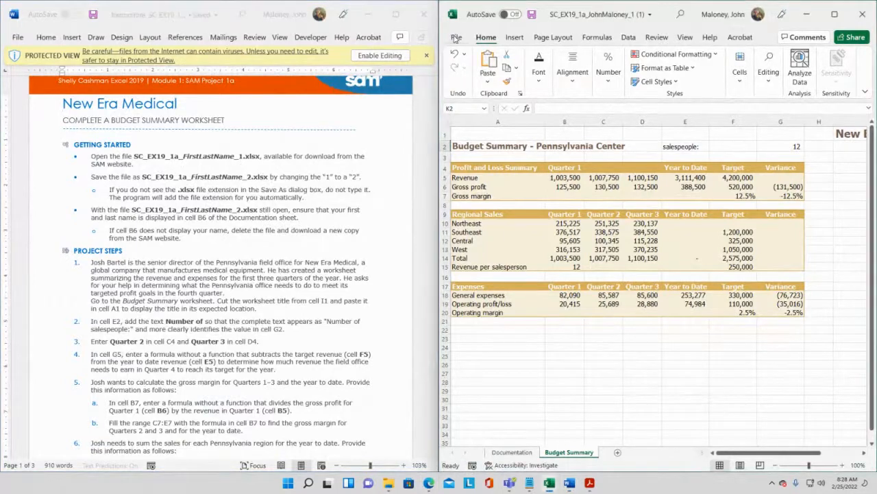
pyautogui.click(456, 38)
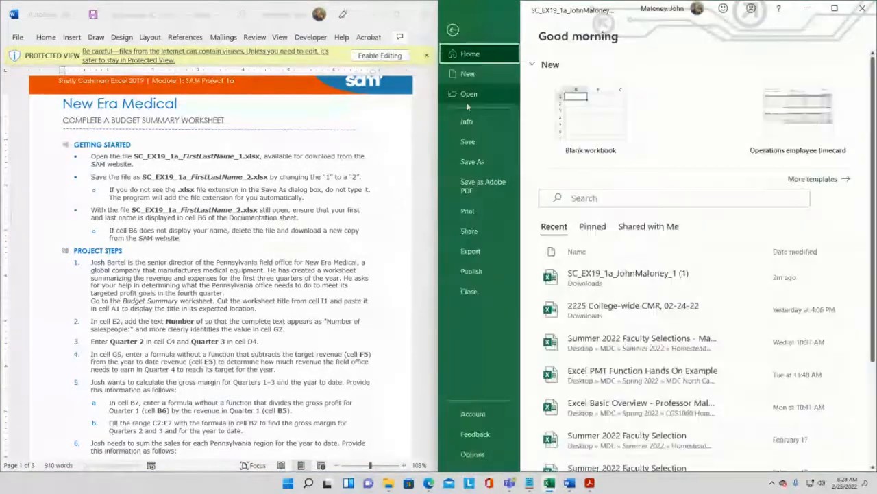
pyautogui.click(472, 162)
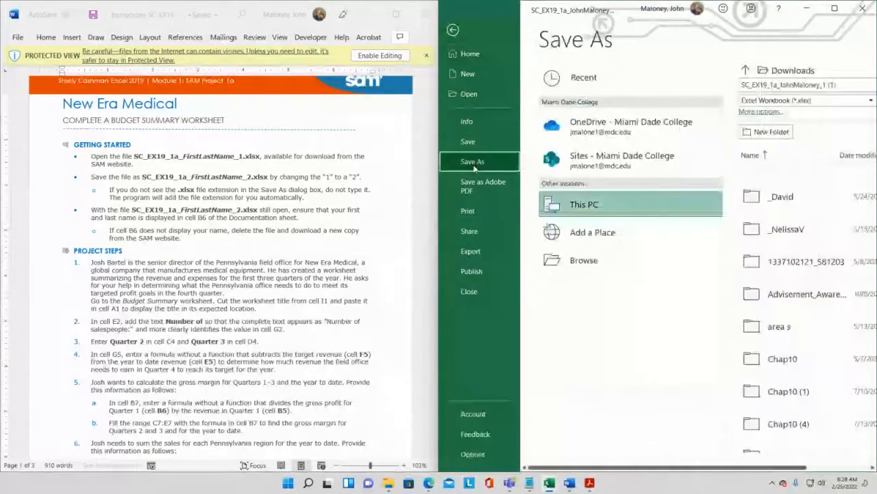
pyautogui.click(584, 204)
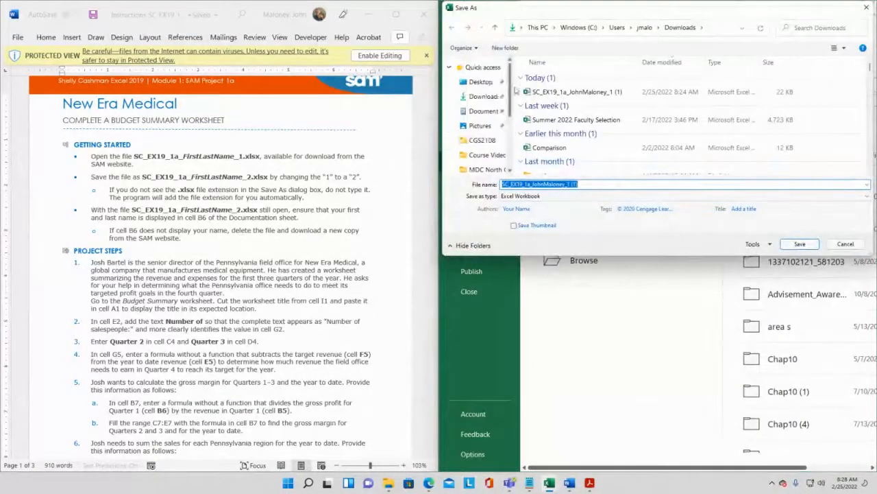
pyautogui.click(488, 84)
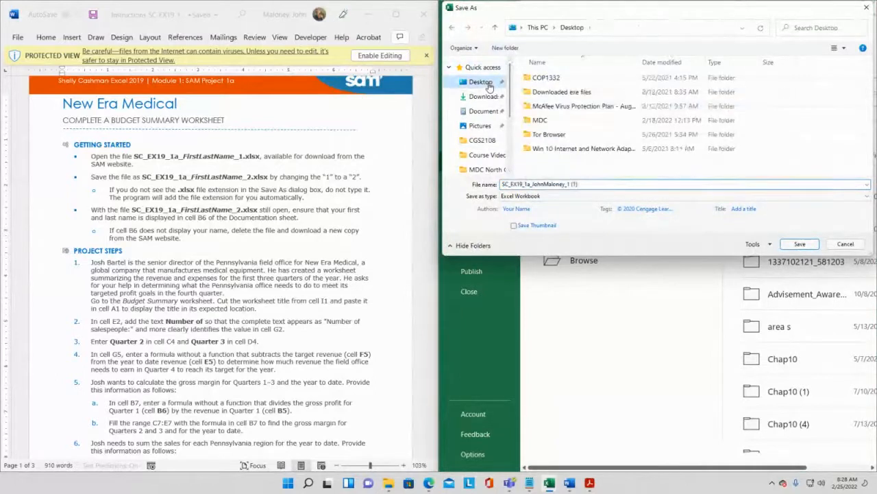
pyautogui.doubleClick(539, 120)
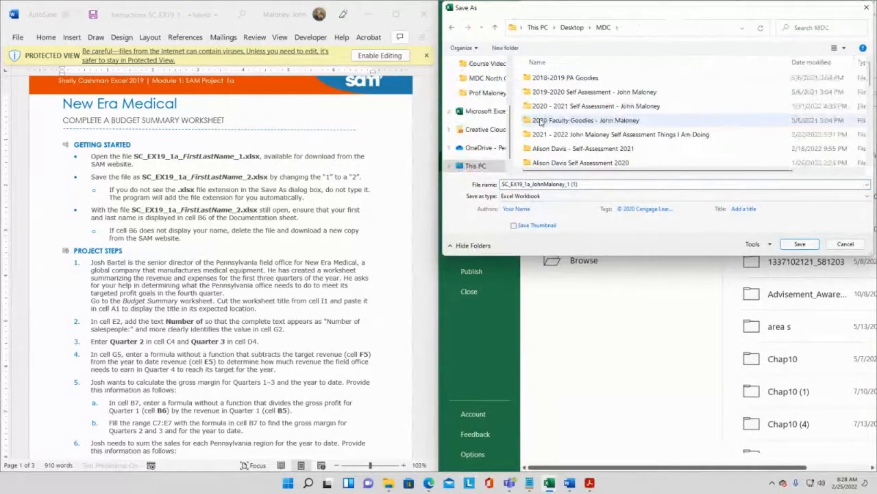
pyautogui.scroll(-10, 540, 121)
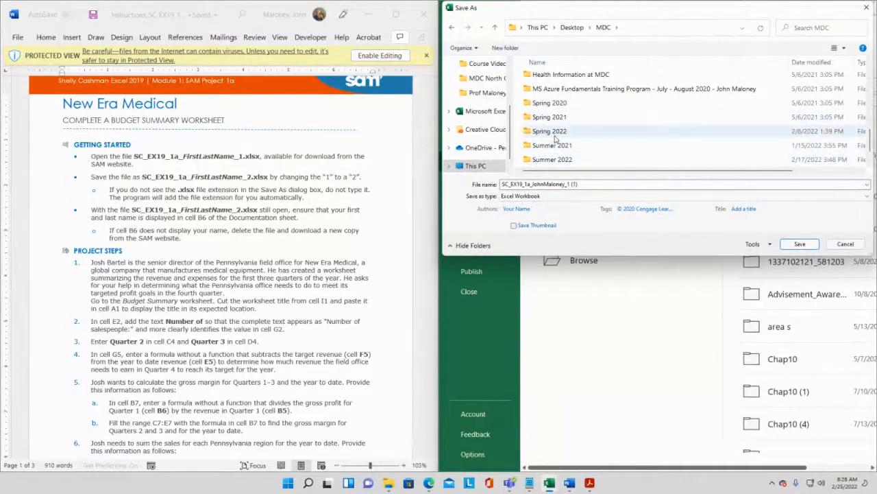
pyautogui.doubleClick(555, 134)
pyautogui.doubleClick(560, 80)
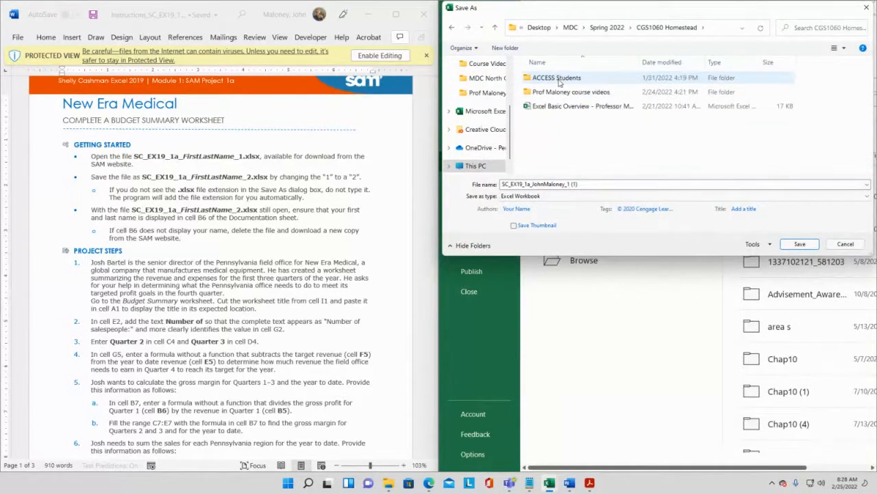
# - Change the file name's ending to _2 and save the workbook there as an Excel Workbook
pyautogui.click(589, 184)
pyautogui.doubleClick(588, 183)
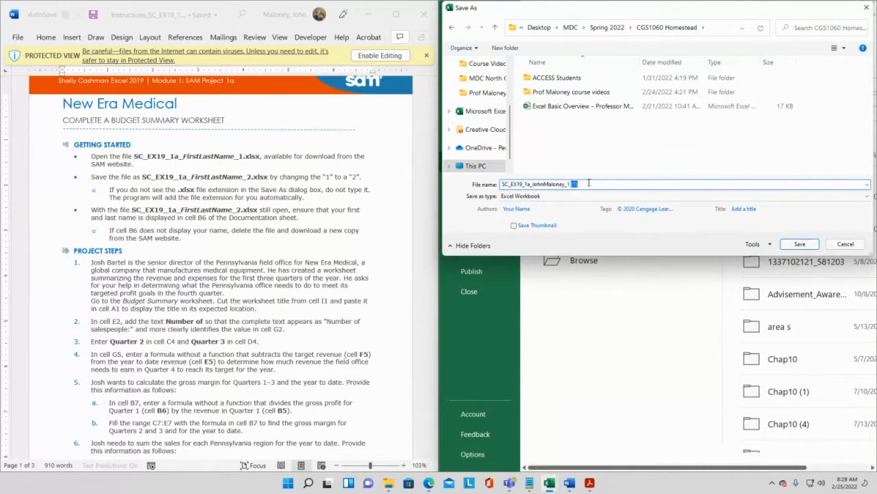
pyautogui.press('BackSpace')
pyautogui.press('BackSpace')
pyautogui.write('2')
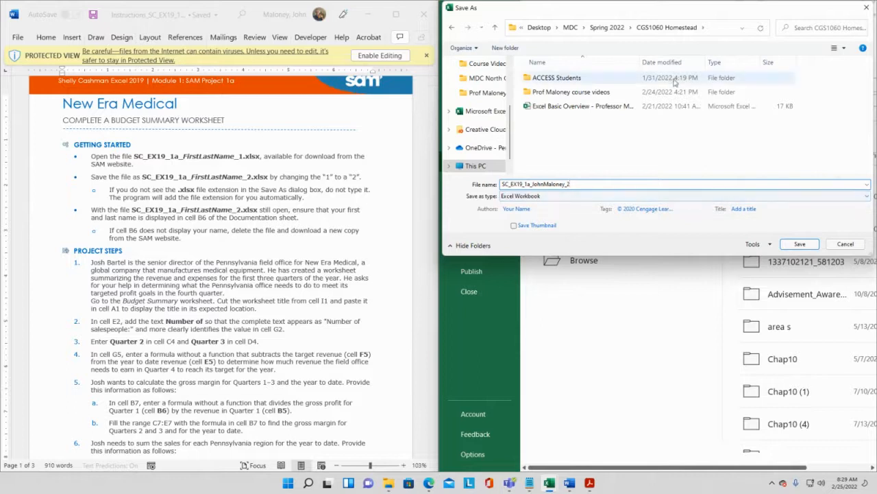
pyautogui.click(796, 244)
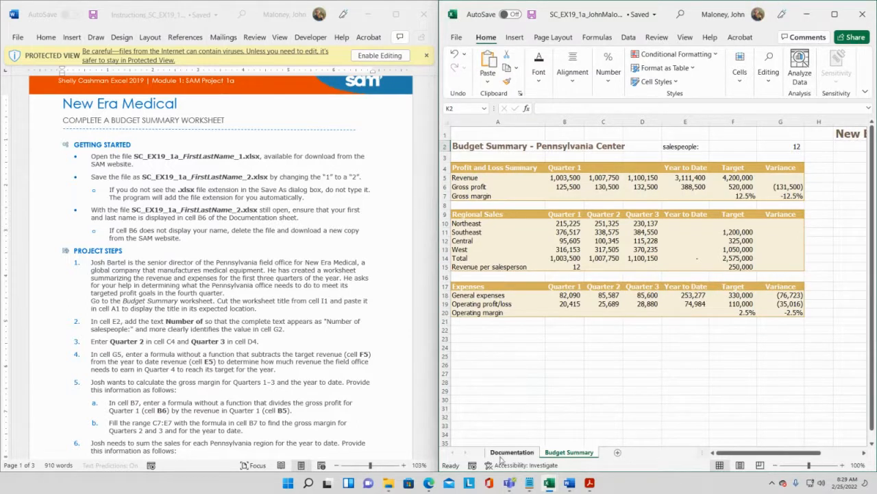
# - Switch to the Documentation sheet and check that the author's name appears in cell B6
pyautogui.click(521, 452)
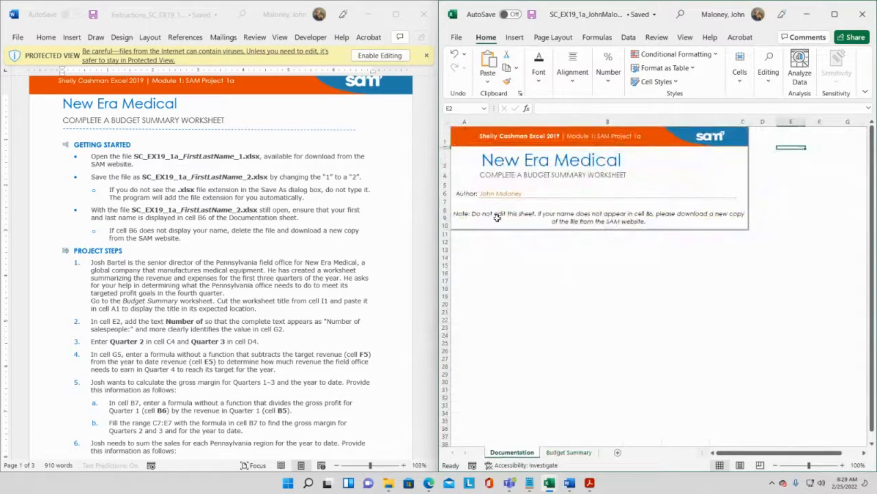
pyautogui.click(620, 122)
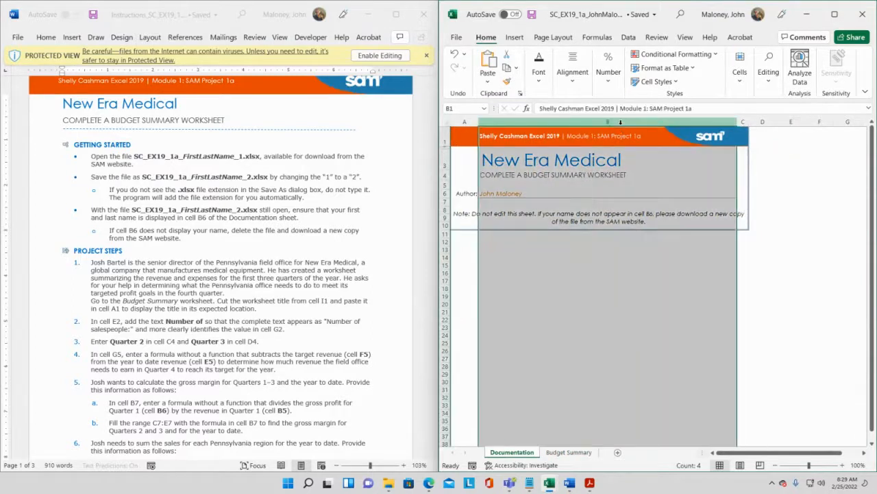
pyautogui.click(573, 197)
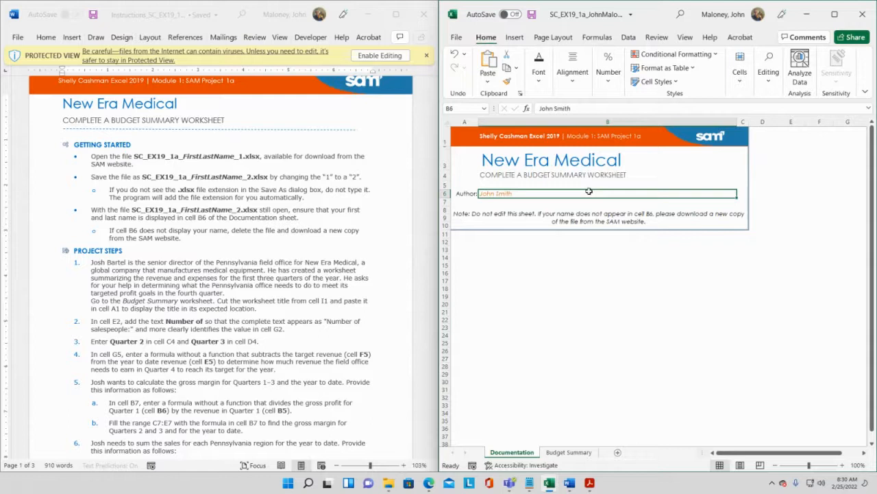
# - Replace the last name in cell B6 on the Documentation sheet with your own last name, then save the workbook
pyautogui.click(575, 109)
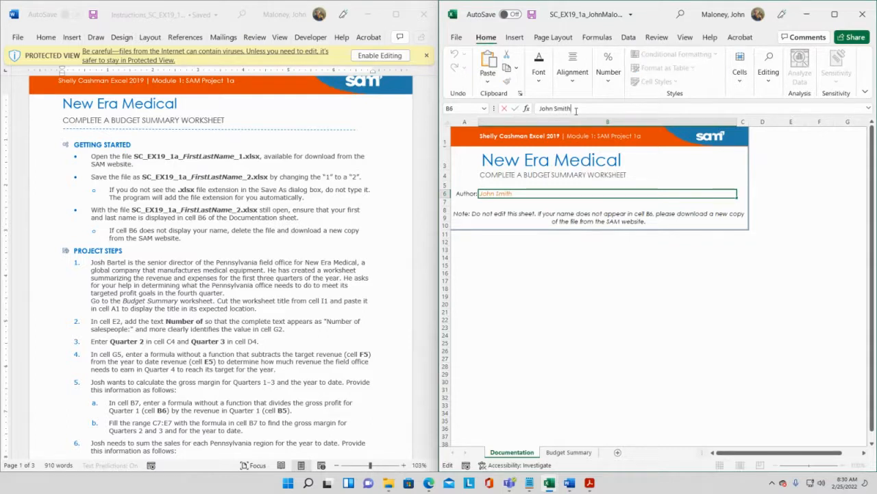
pyautogui.press('BackSpace')
pyautogui.press('BackSpace')
pyautogui.press('BackSpace')
pyautogui.press('BackSpace')
pyautogui.press('BackSpace')
pyautogui.write('Maloney')
pyautogui.click(594, 266)
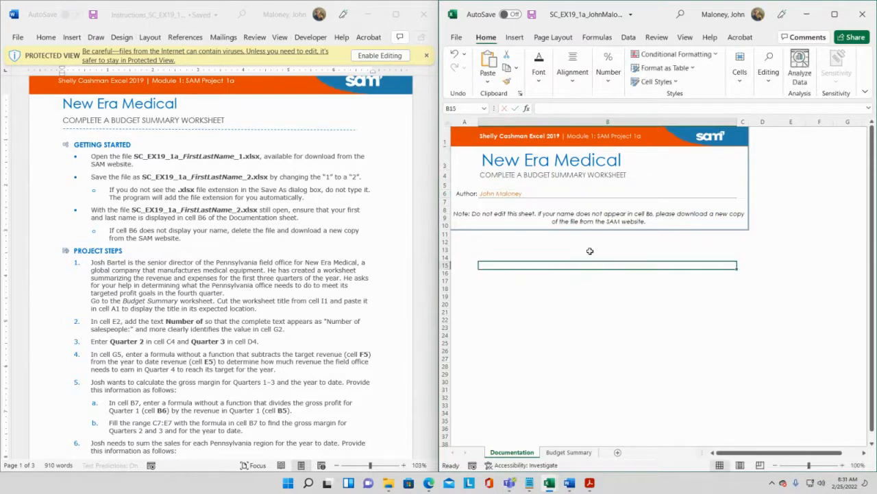
pyautogui.click(533, 15)
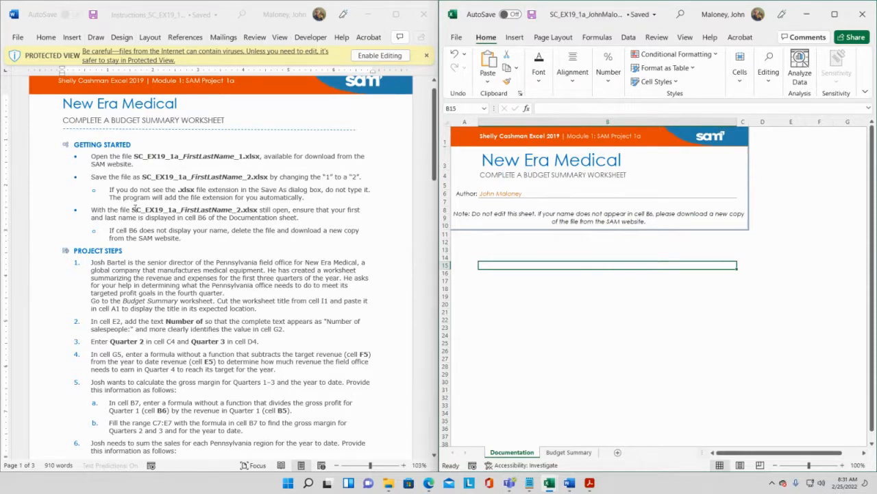
# - Scroll through the project steps in the instructions document
pyautogui.scroll(-3, 135, 208)
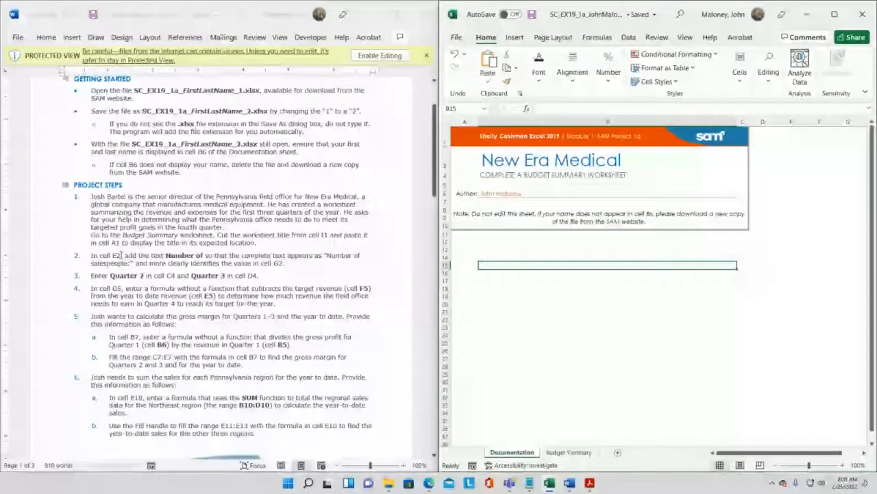
pyautogui.scroll(-15, 120, 255)
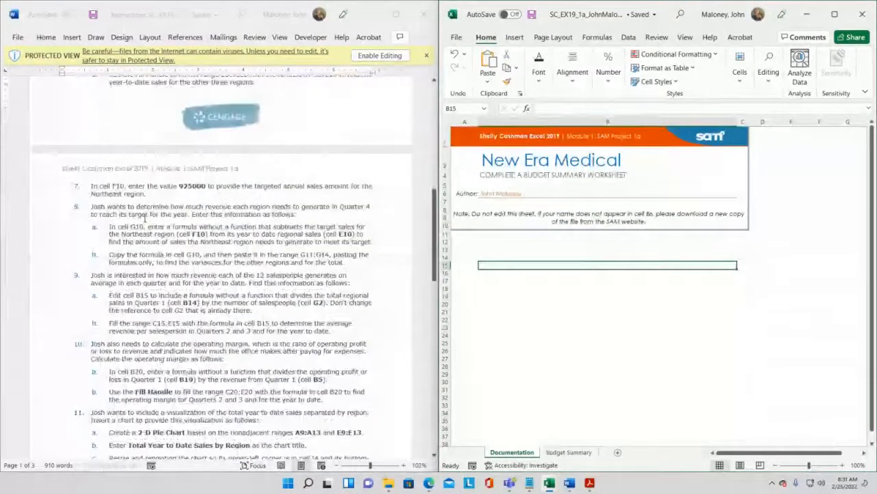
pyautogui.scroll(-6, 145, 218)
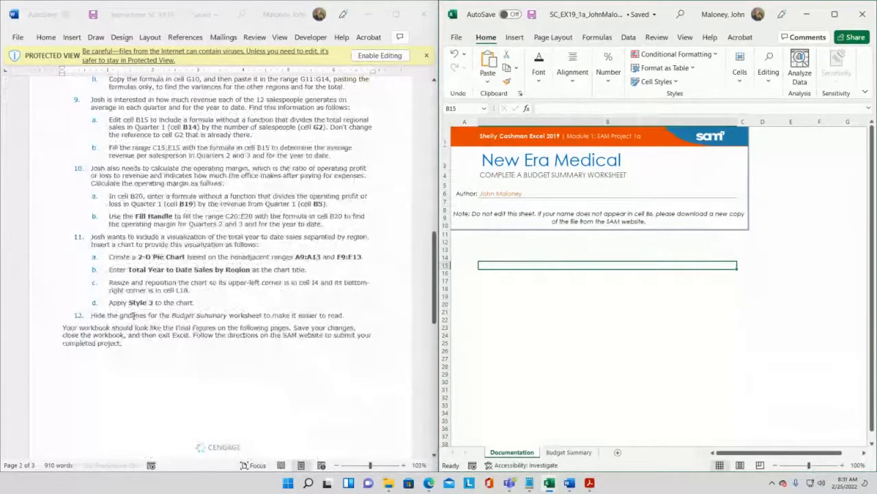
pyautogui.scroll(5, 137, 314)
pyautogui.scroll(9, 144, 316)
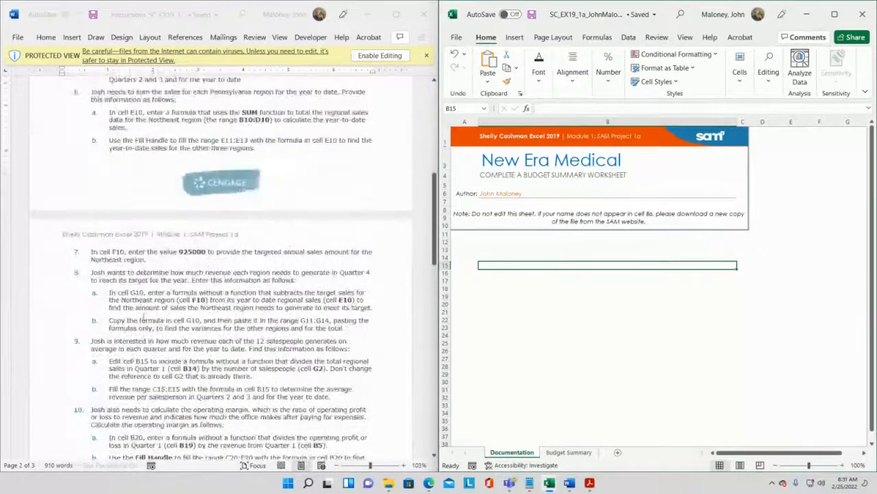
pyautogui.scroll(2, 144, 313)
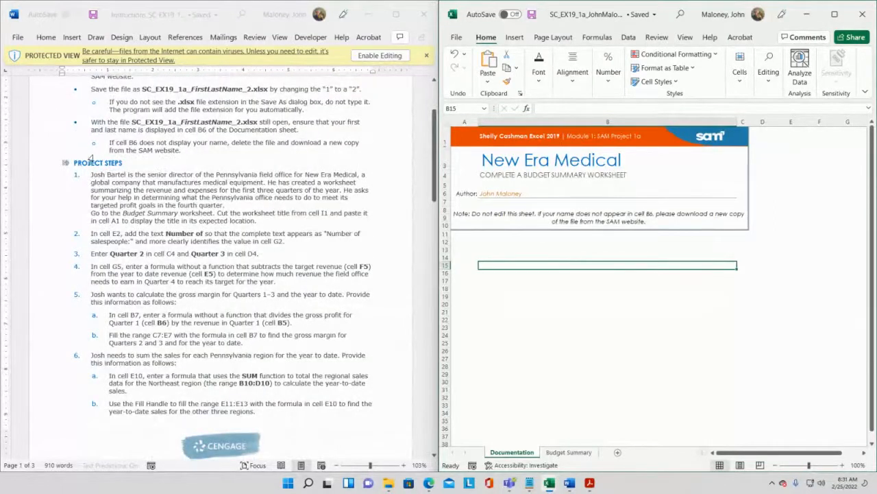
pyautogui.scroll(1, 234, 139)
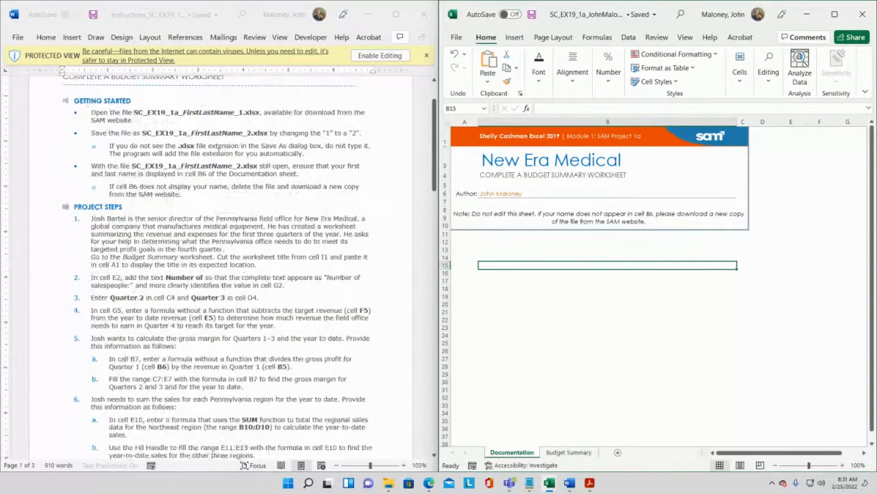
pyautogui.scroll(-1, 105, 119)
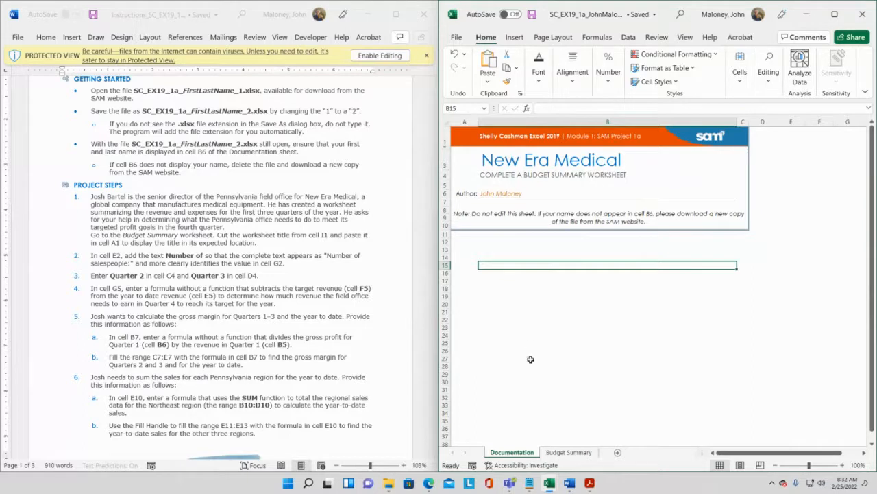
# - Open the Budget Summary sheet and scroll across it to find the worksheet title
pyautogui.click(568, 452)
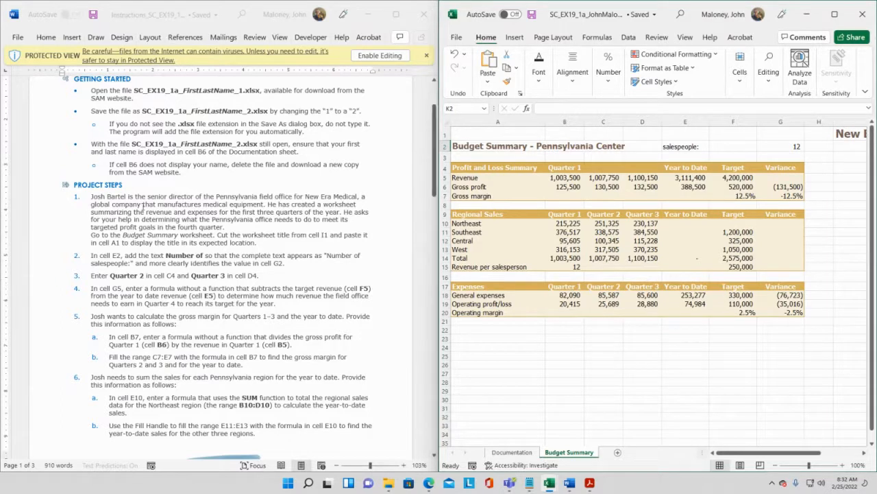
pyautogui.scroll(-1, 142, 212)
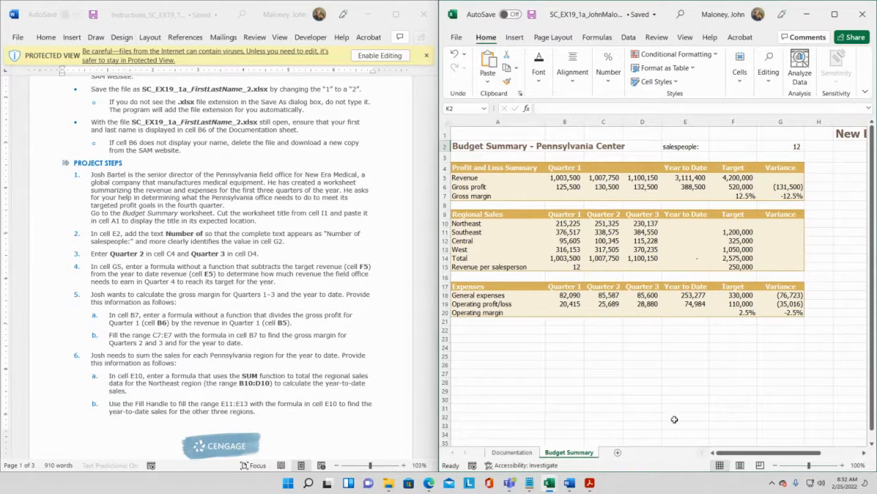
pyautogui.scroll(-3, 675, 422)
pyautogui.moveTo(815, 454); pyautogui.dragTo(830, 456)
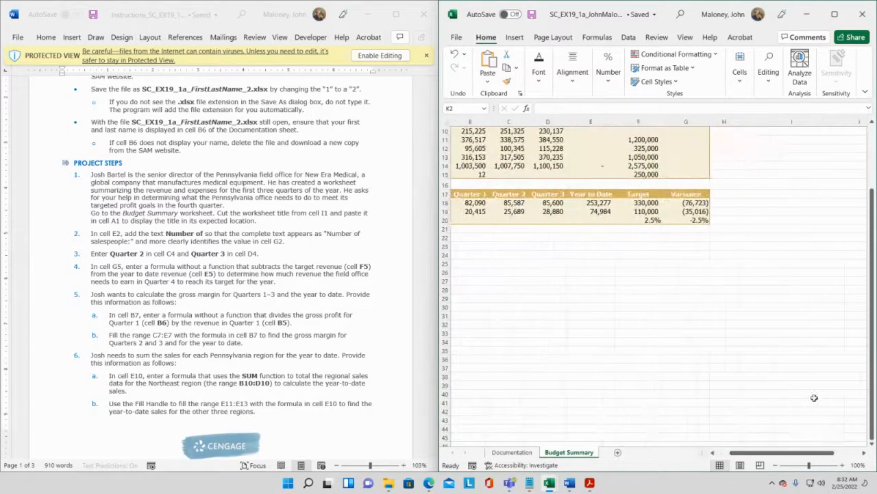
pyautogui.scroll(3, 803, 384)
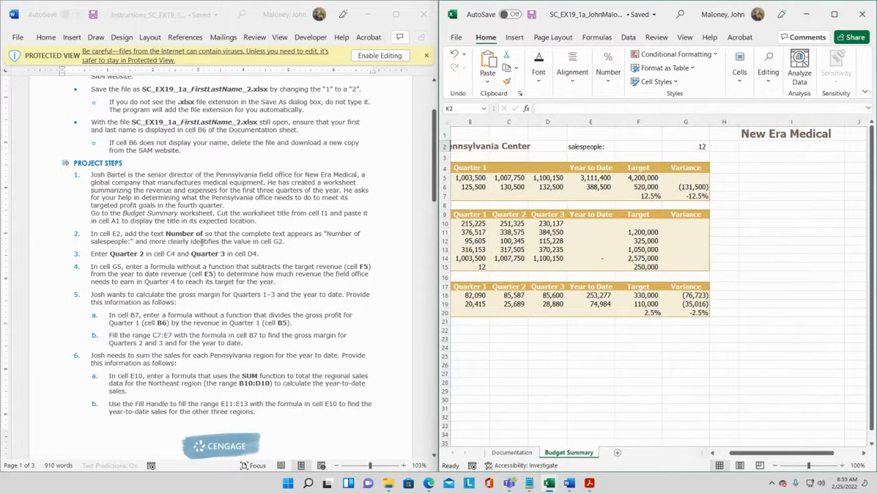
# - Cut the New Era Medical title from cell I1, paste it into cell A1, and save the workbook
pyautogui.moveTo(217, 213); pyautogui.dragTo(340, 218)
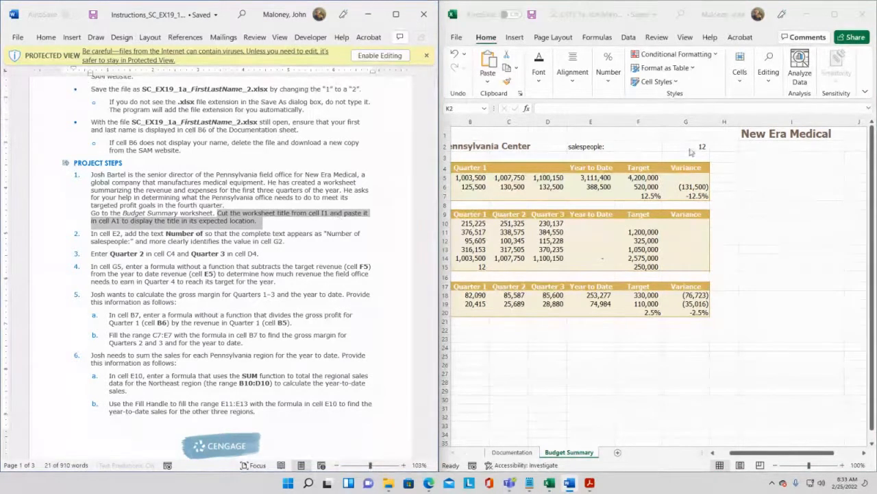
pyautogui.click(759, 135)
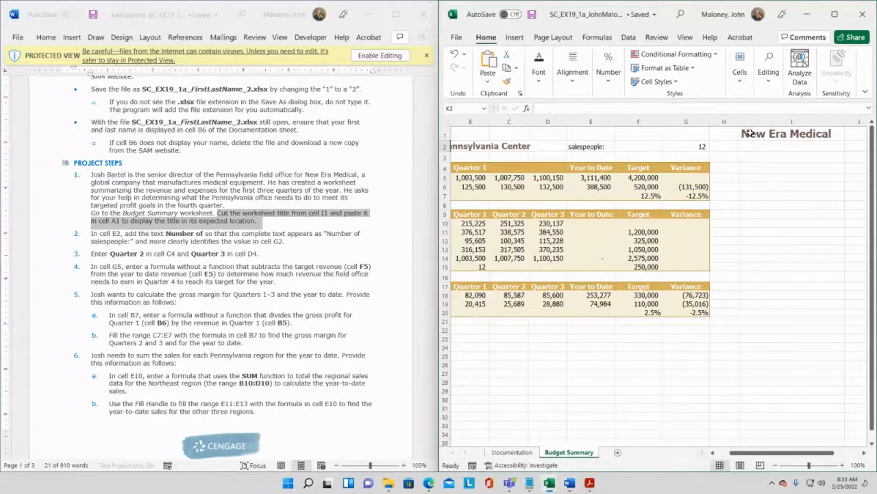
pyautogui.click(750, 133)
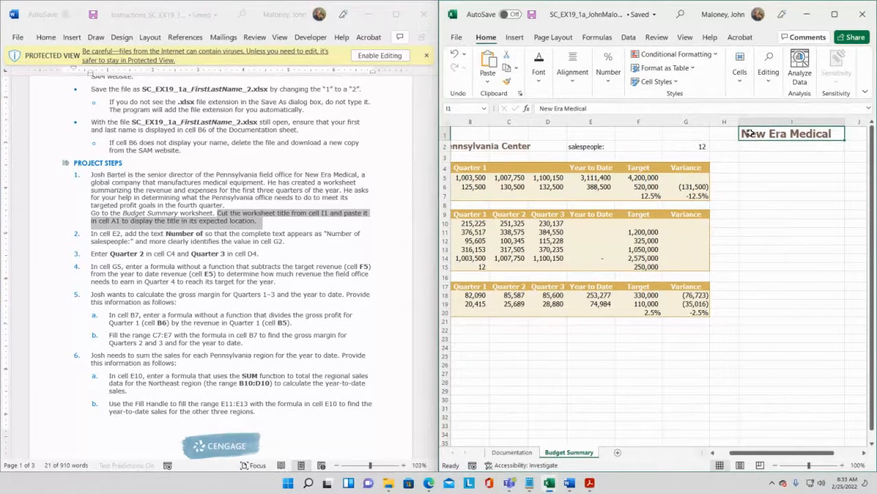
pyautogui.hotkey('ctrl', 'x')
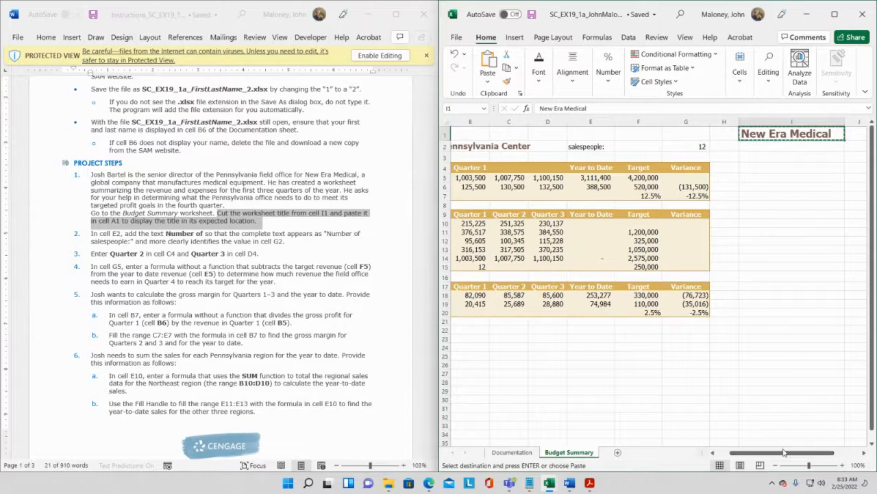
pyautogui.moveTo(784, 456); pyautogui.dragTo(768, 456)
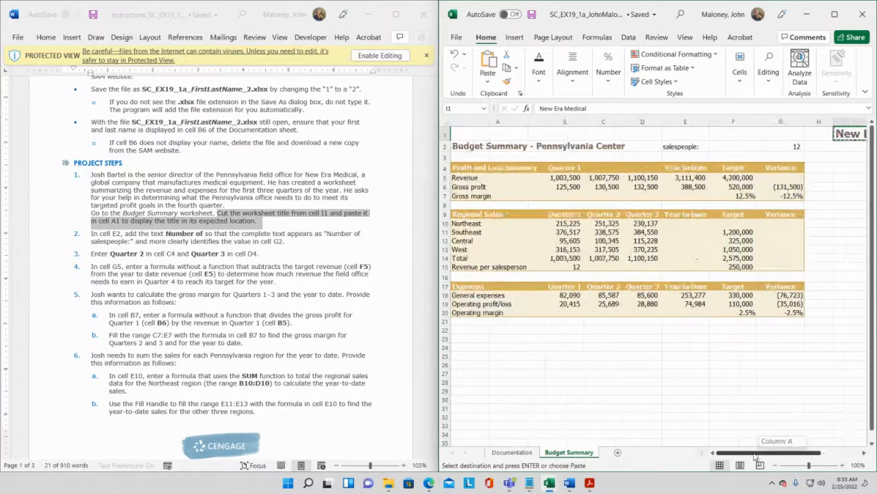
pyautogui.click(481, 133)
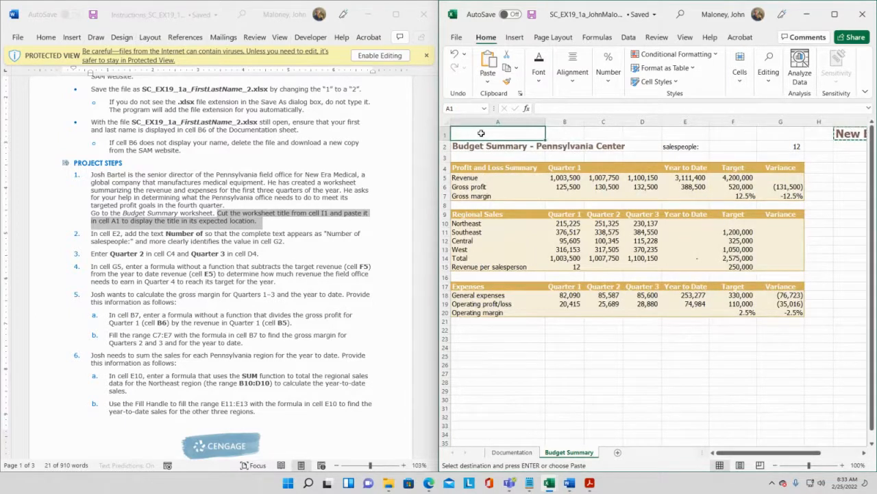
pyautogui.hotkey('ctrl', 'v')
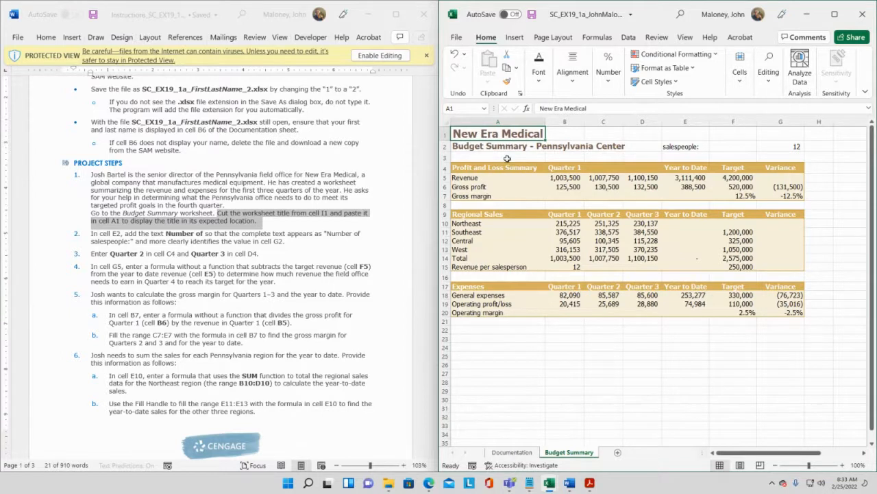
pyautogui.click(505, 157)
pyautogui.click(532, 14)
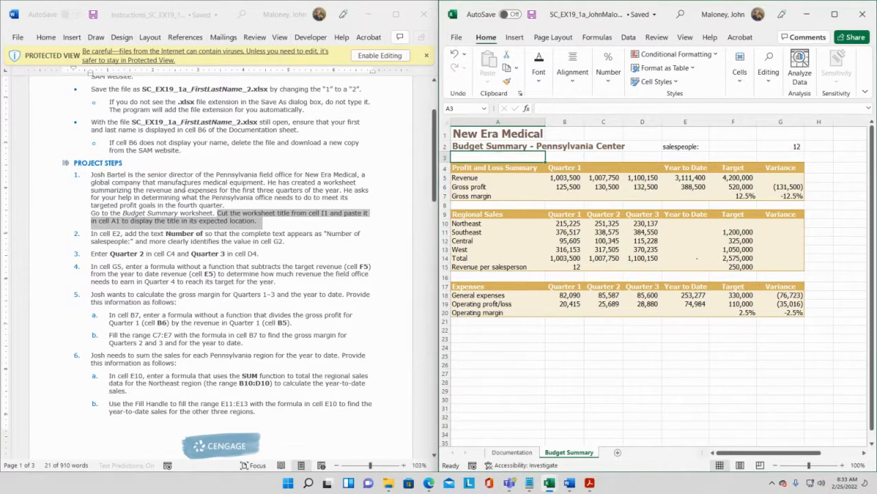
# - Edit cell E2 by adding "Number of" before its text so it reads "Number of salespeople:"
pyautogui.scroll(-1, 183, 193)
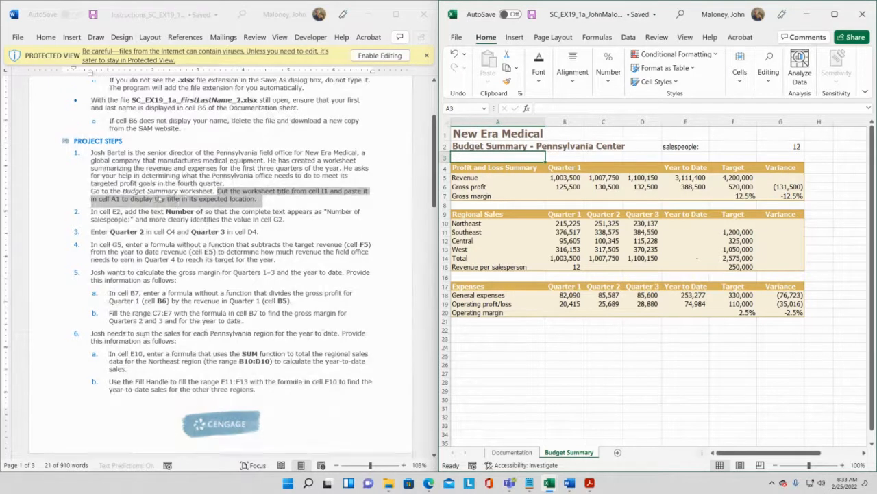
pyautogui.click(106, 219)
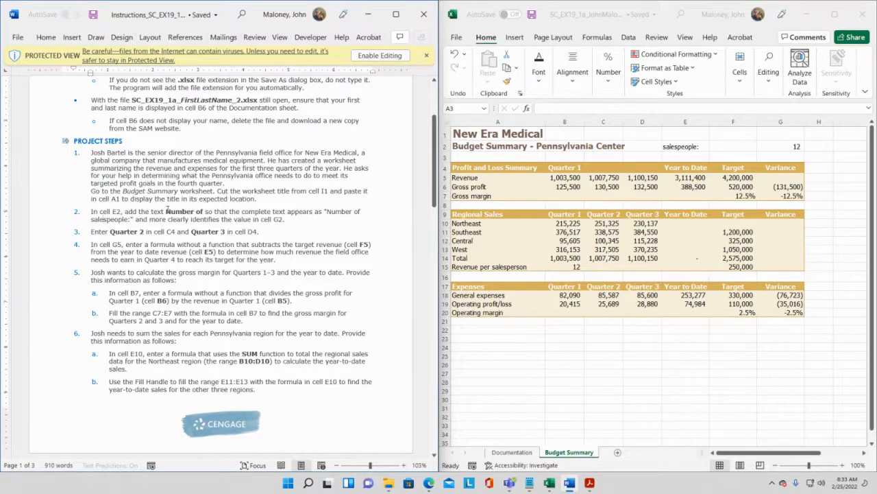
pyautogui.moveTo(166, 211); pyautogui.dragTo(204, 213)
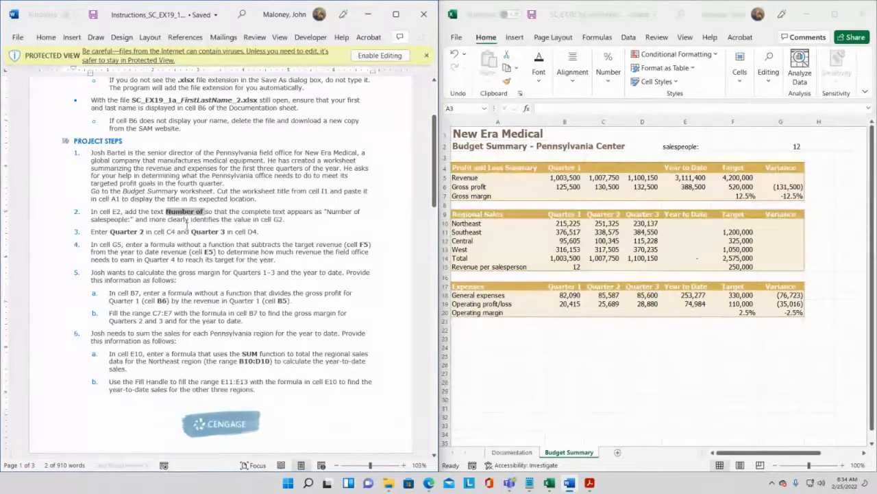
pyautogui.click(677, 148)
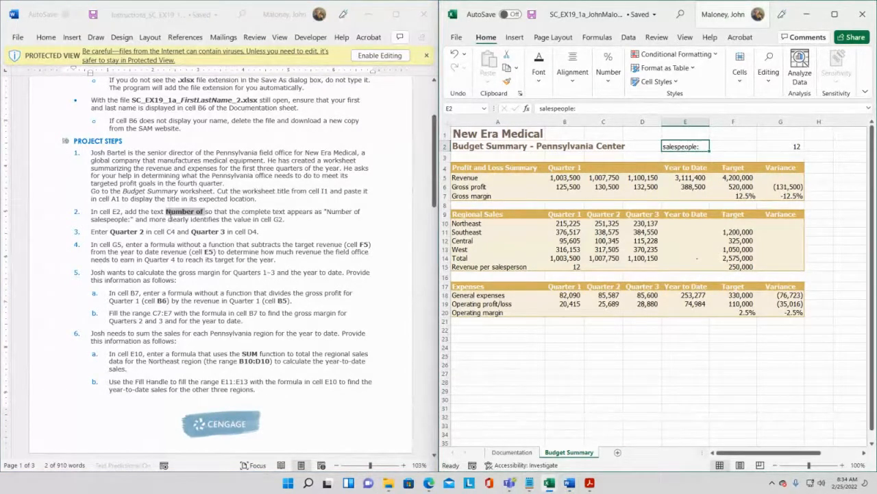
pyautogui.click(326, 211)
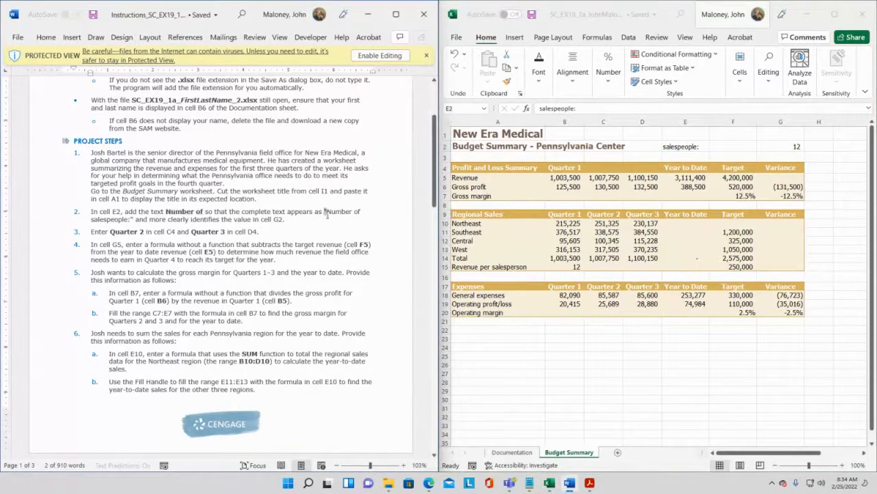
pyautogui.moveTo(325, 211); pyautogui.dragTo(132, 217)
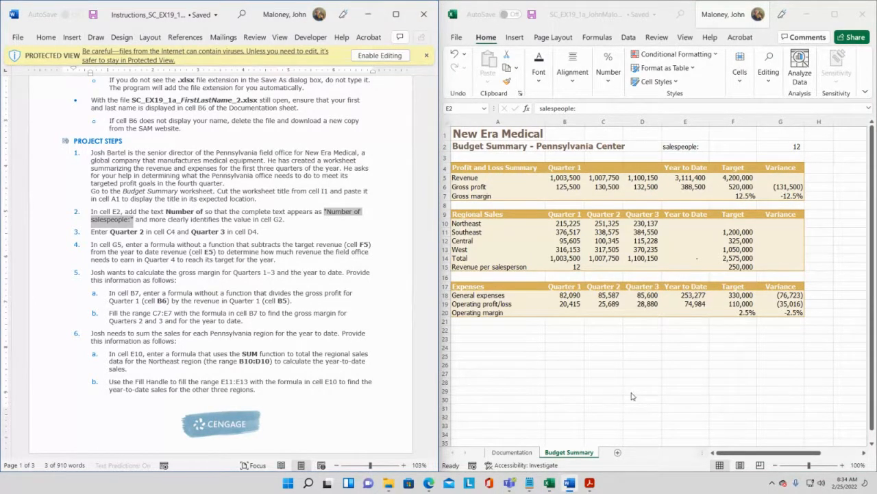
pyautogui.click(665, 149)
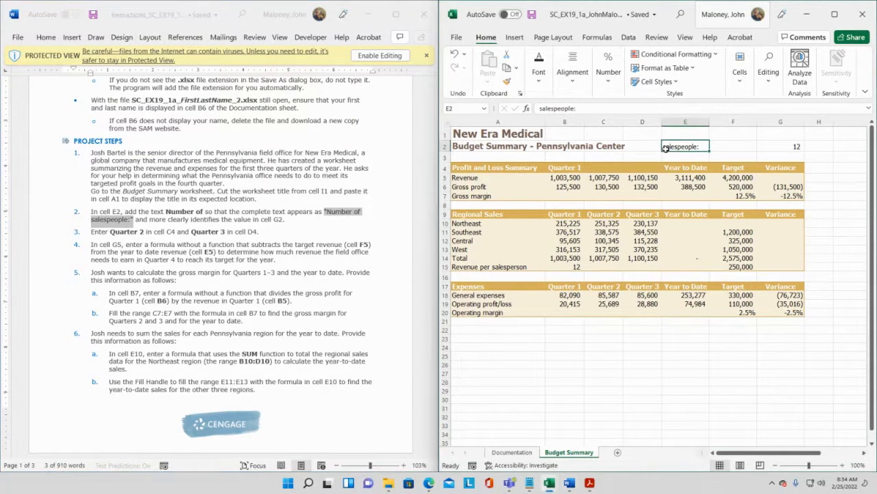
pyautogui.click(541, 109)
pyautogui.write('Number')
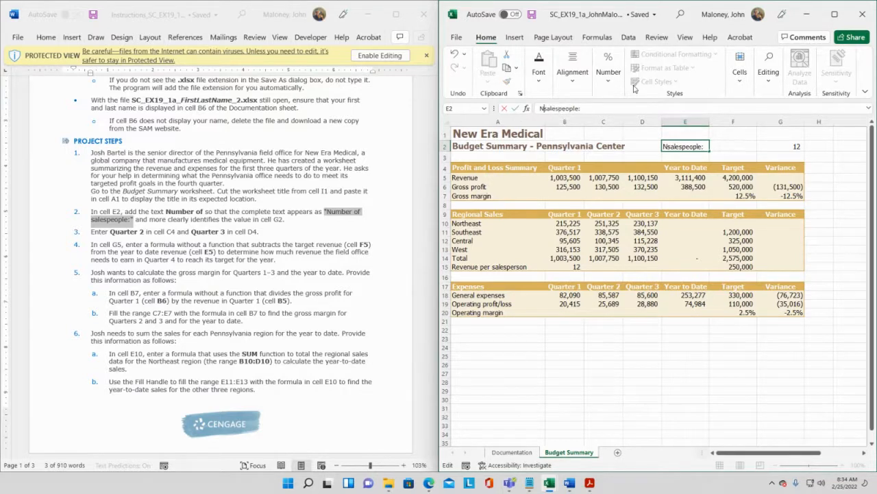
pyautogui.write(' of')
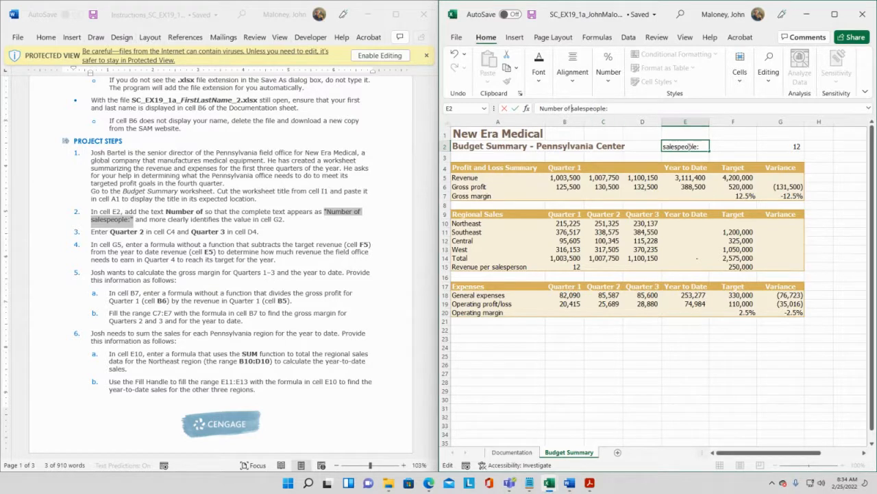
pyautogui.click(616, 110)
pyautogui.press('Return')
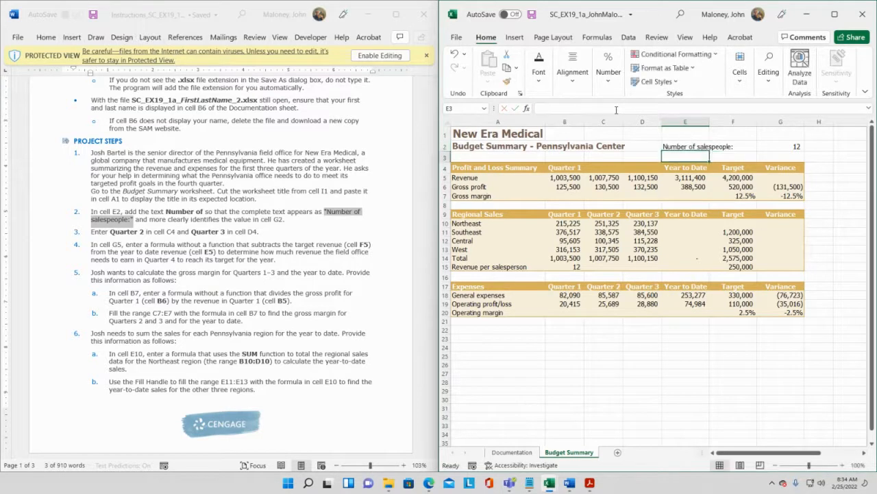
# - Reselect cell E2 to check the edited label against the instructions
pyautogui.click(672, 144)
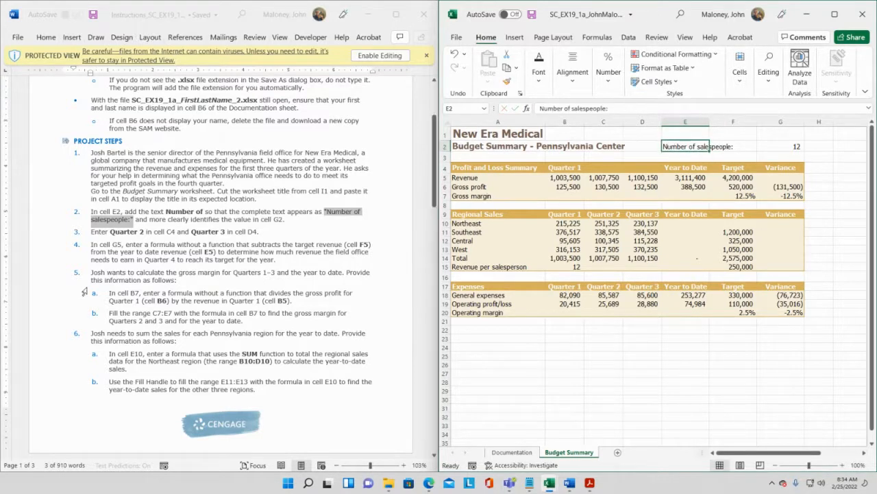
pyautogui.click(309, 348)
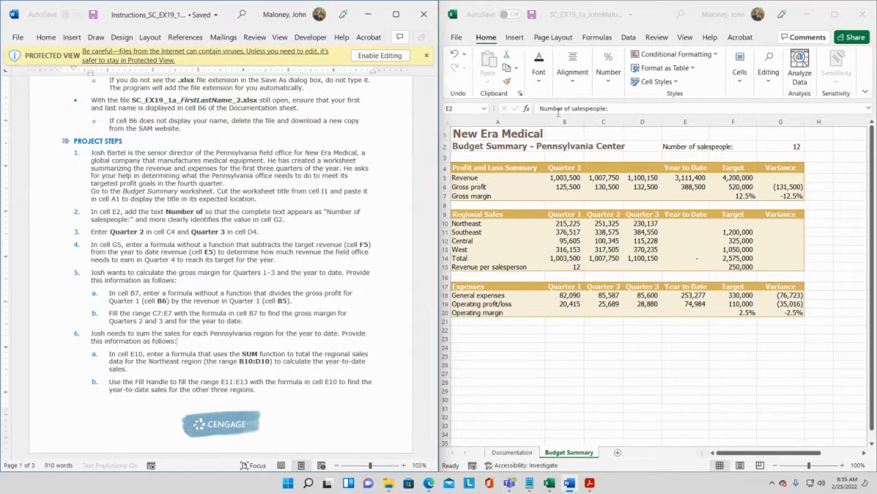
pyautogui.click(662, 144)
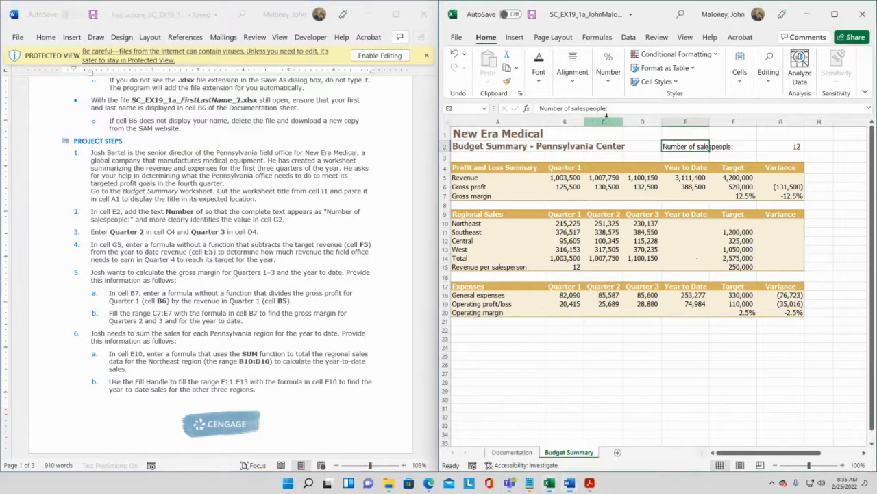
# - Enter the heading Quarter 2 in cell C4
pyautogui.click(603, 169)
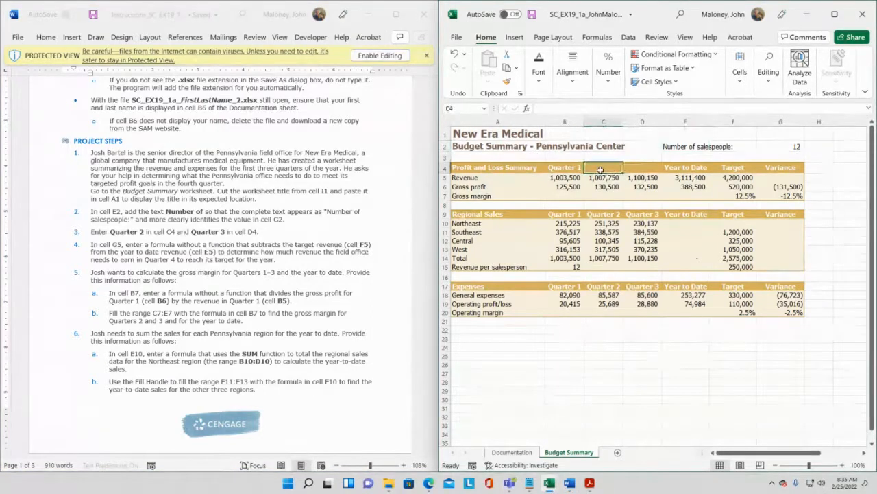
pyautogui.click(565, 169)
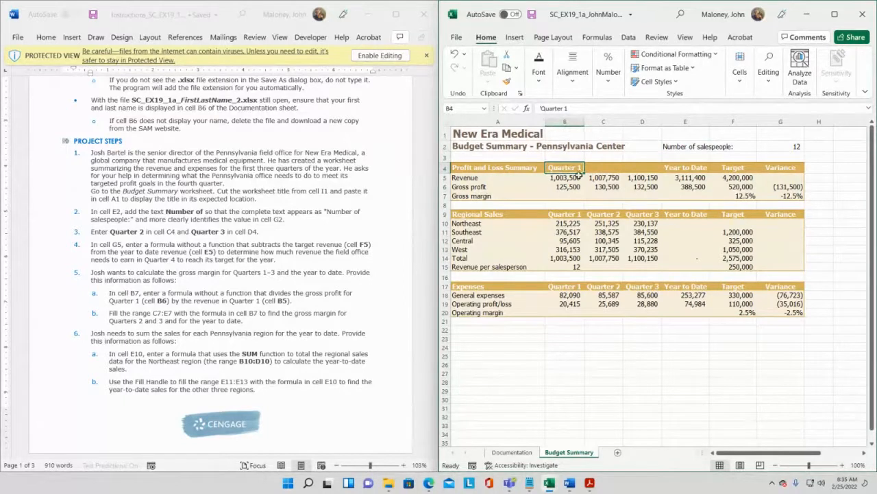
pyautogui.click(615, 169)
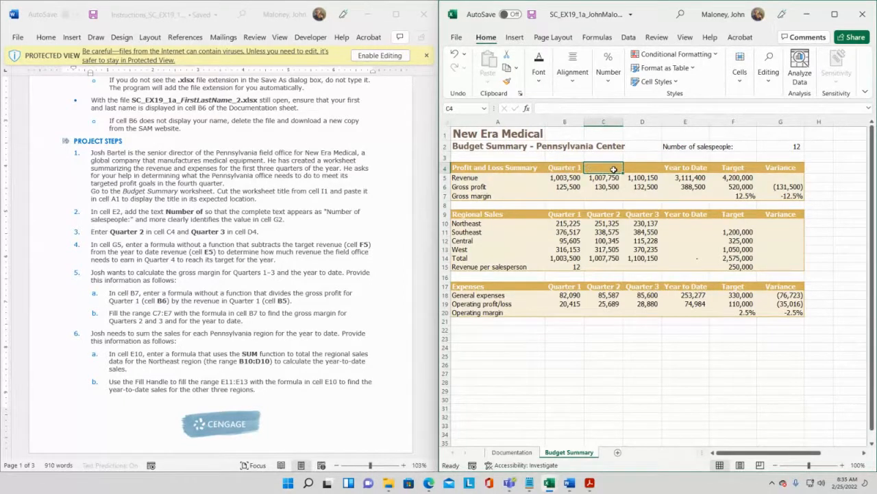
pyautogui.click(637, 169)
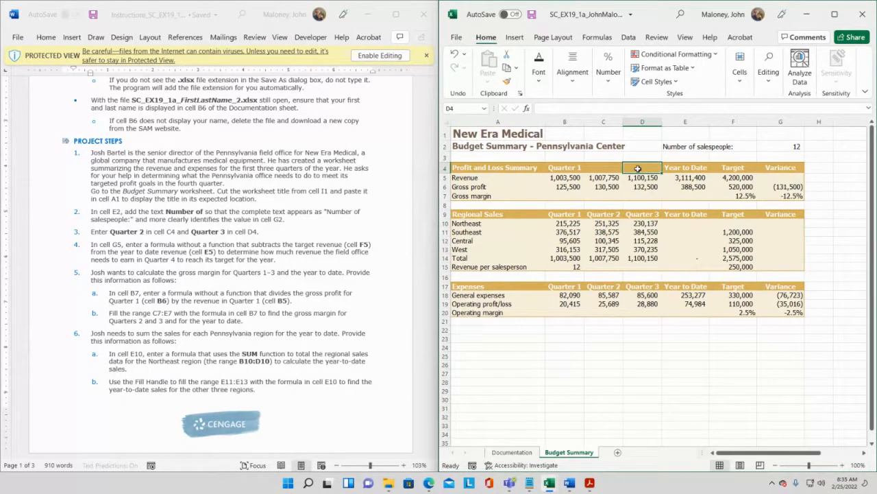
pyautogui.click(606, 170)
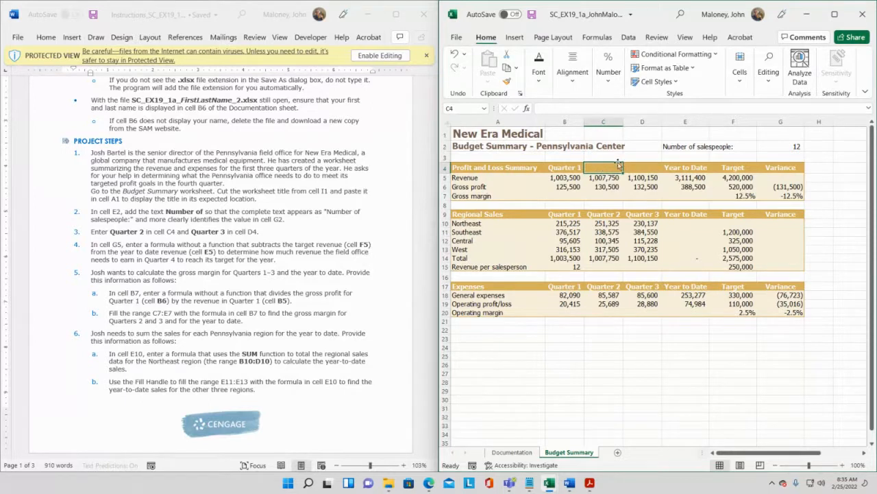
pyautogui.write('Quarter')
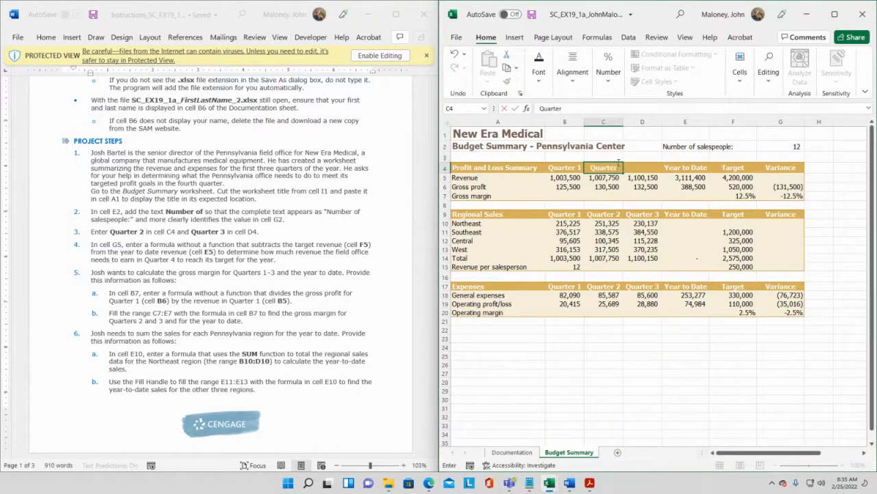
pyautogui.write(' 2')
pyautogui.press('Return')
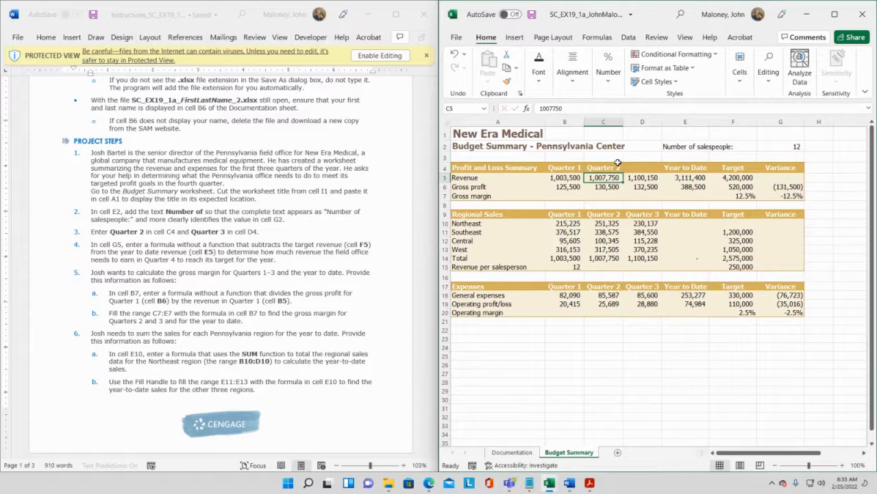
# - Enter the heading Quarter 3 in cell D4
pyautogui.click(638, 169)
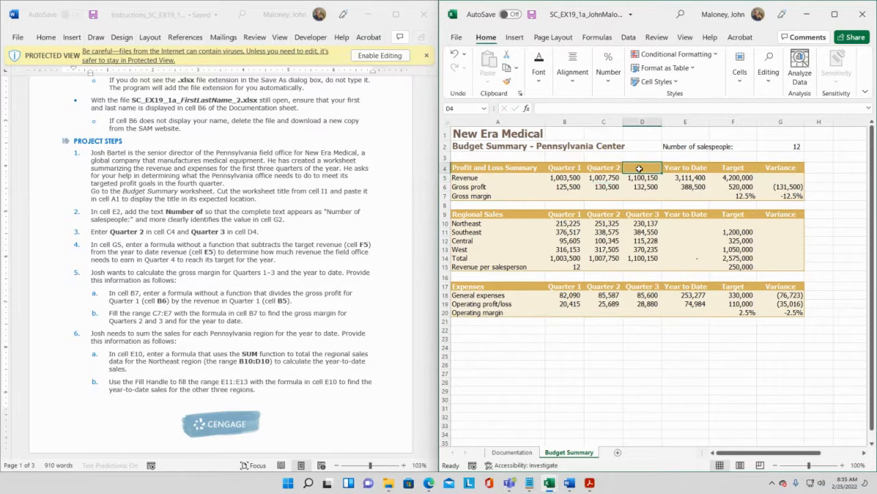
pyautogui.write('Quarter')
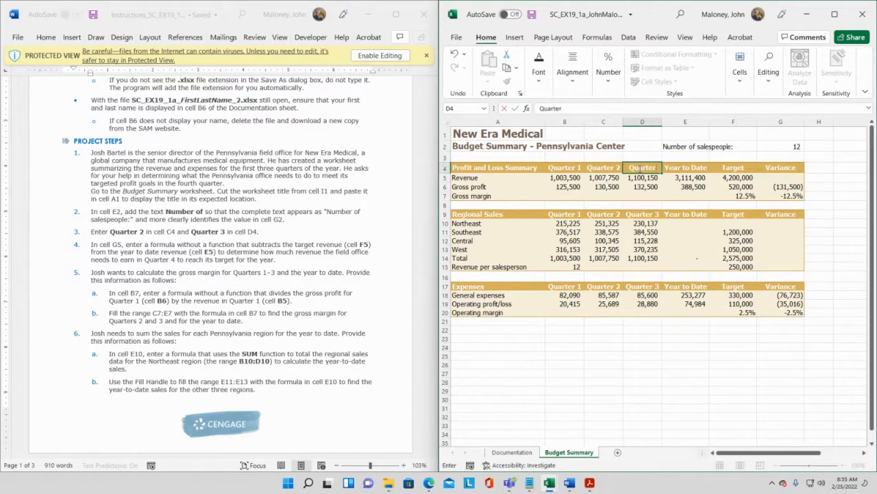
pyautogui.write(' 3')
pyautogui.press('Return')
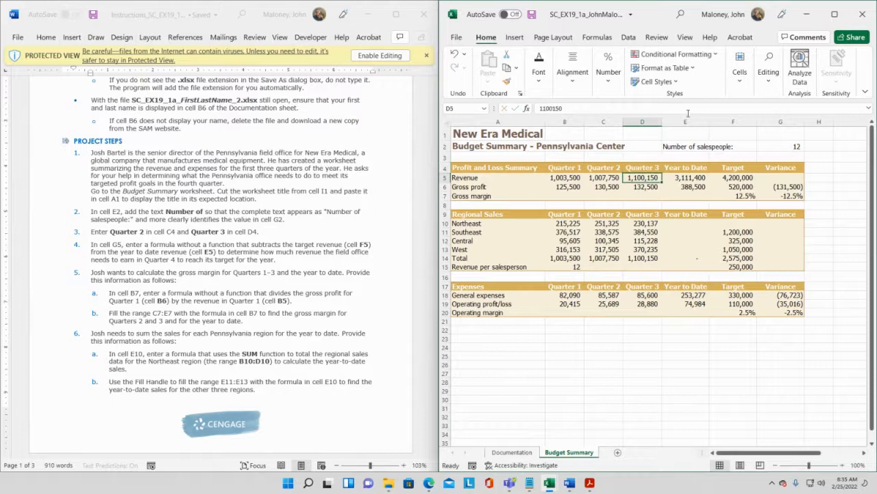
# - Review the quarter headings in cells B4 through D4 and save the workbook
pyautogui.click(560, 167)
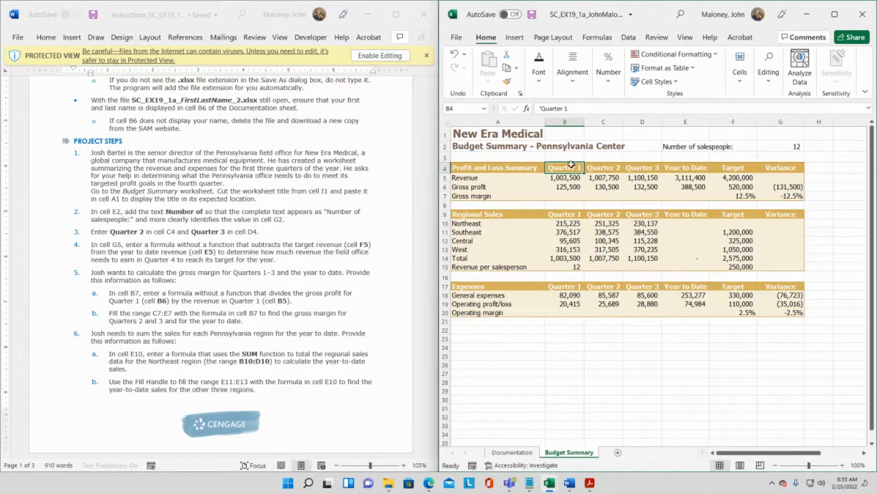
pyautogui.click(645, 167)
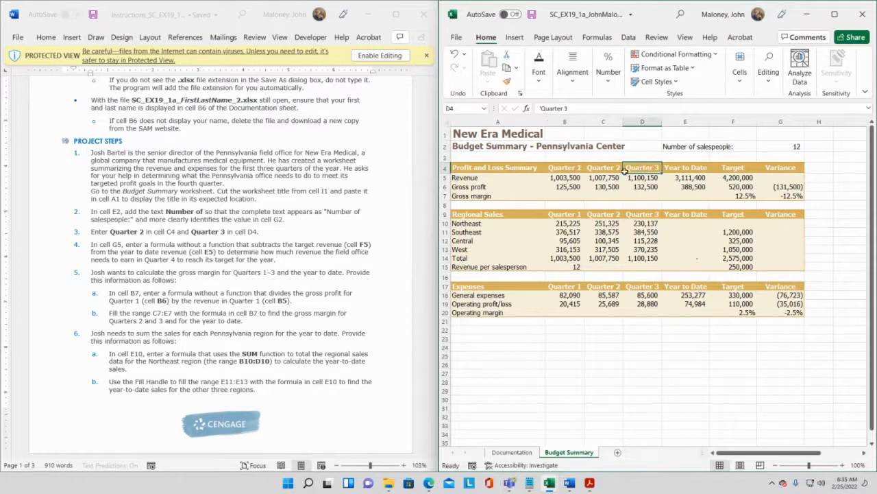
pyautogui.click(605, 168)
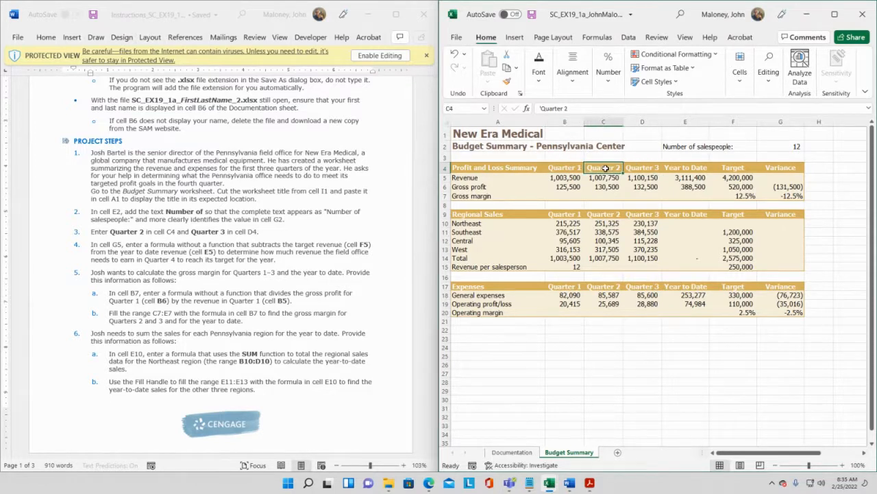
pyautogui.hotkey('ctrl', 's')
pyautogui.click(636, 168)
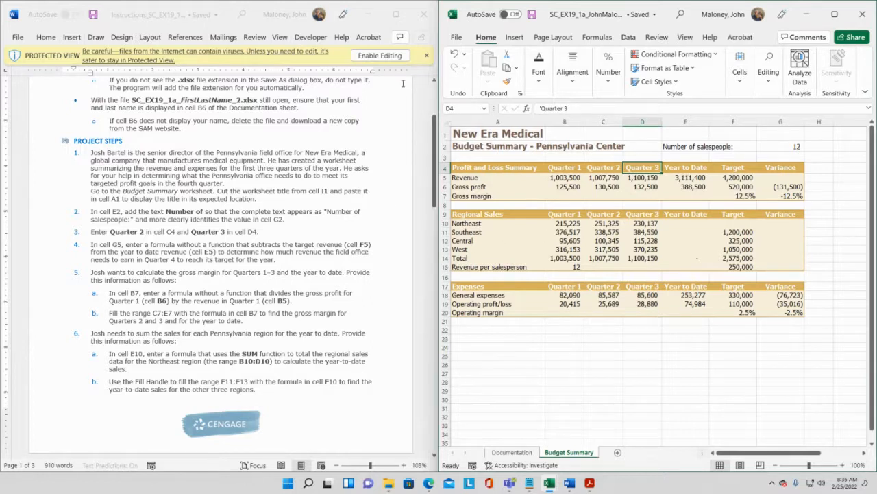
# - Compare the worksheet with Final Figure 1 in the instructions document and return to the project steps
pyautogui.click(375, 119)
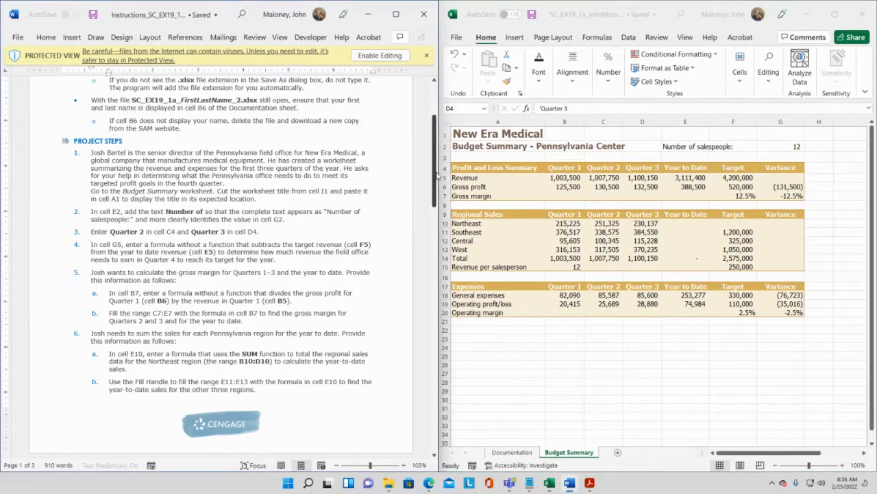
pyautogui.moveTo(436, 176); pyautogui.dragTo(411, 401)
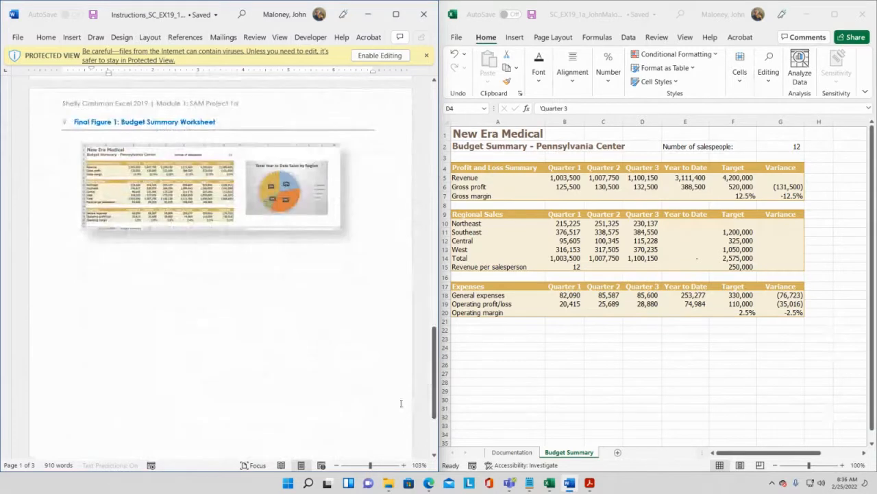
pyautogui.click(378, 466)
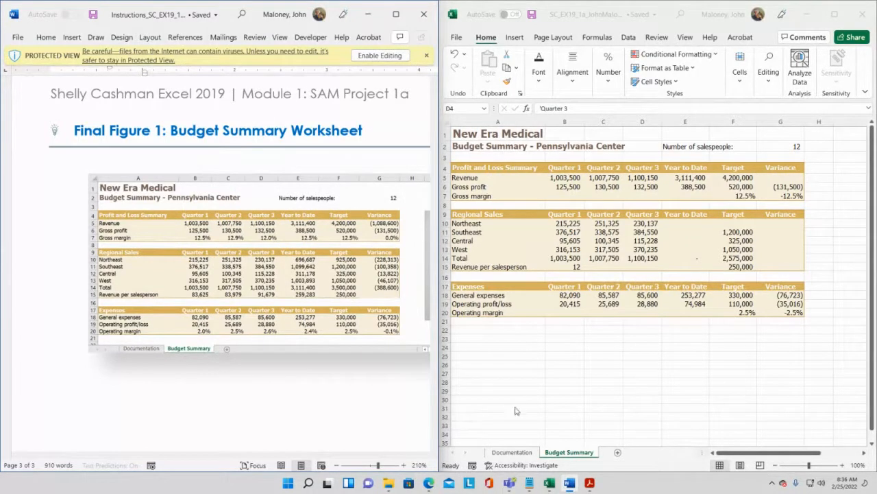
pyautogui.click(371, 466)
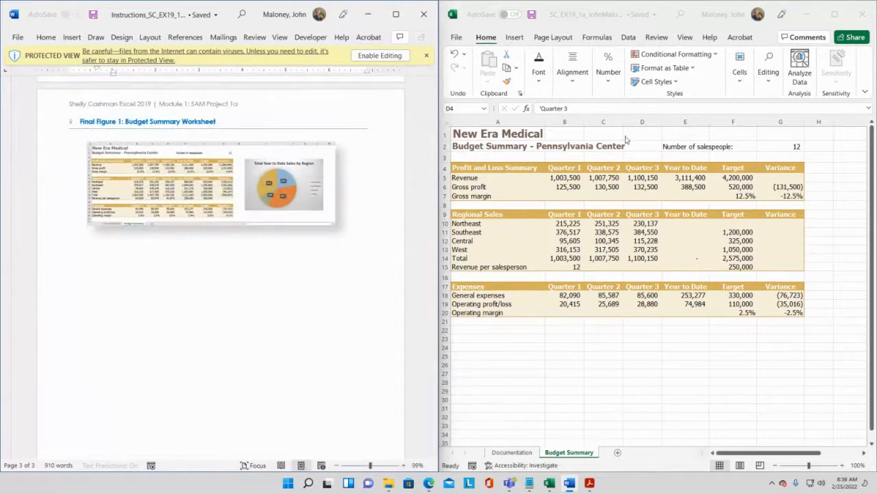
pyautogui.click(620, 192)
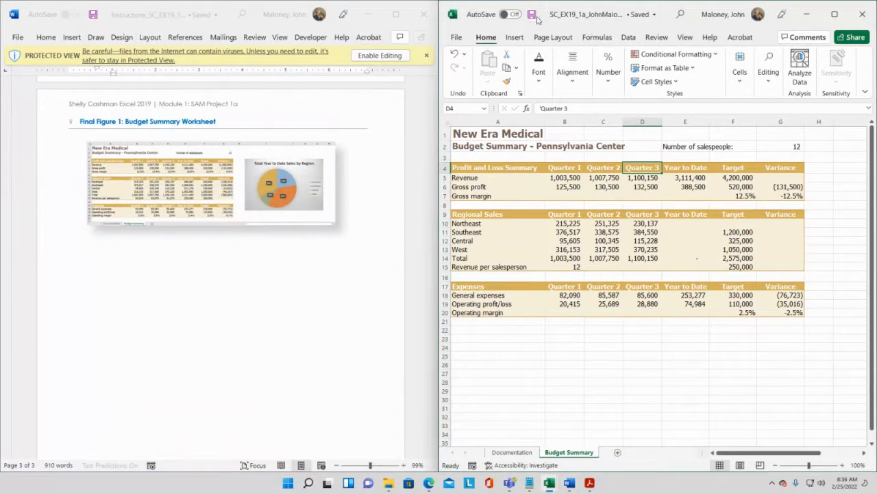
pyautogui.scroll(2, 364, 309)
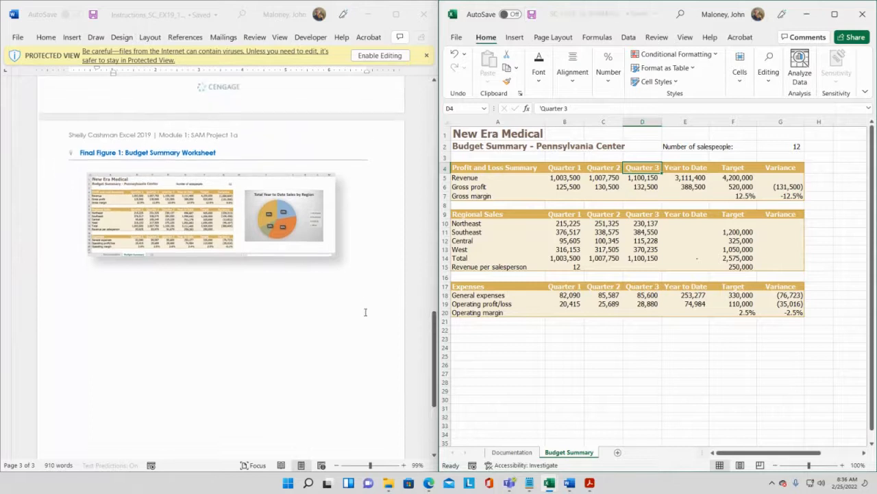
pyautogui.moveTo(433, 348); pyautogui.dragTo(456, 164)
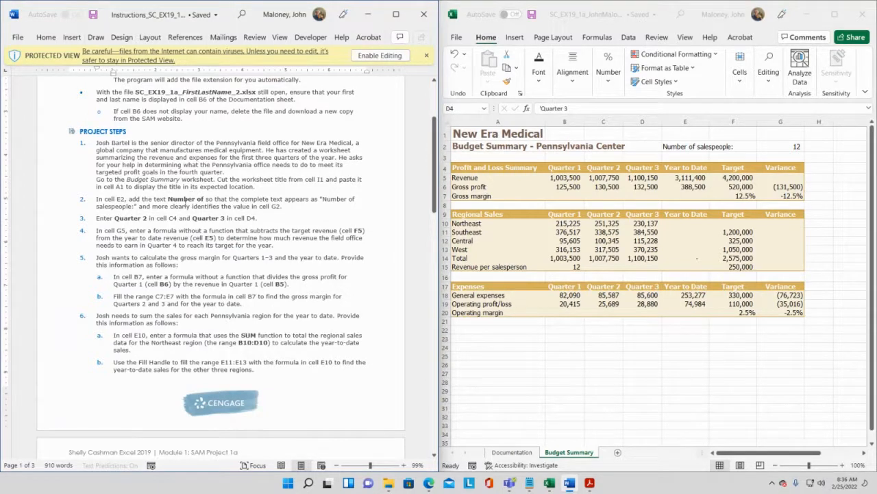
pyautogui.scroll(-1, 155, 219)
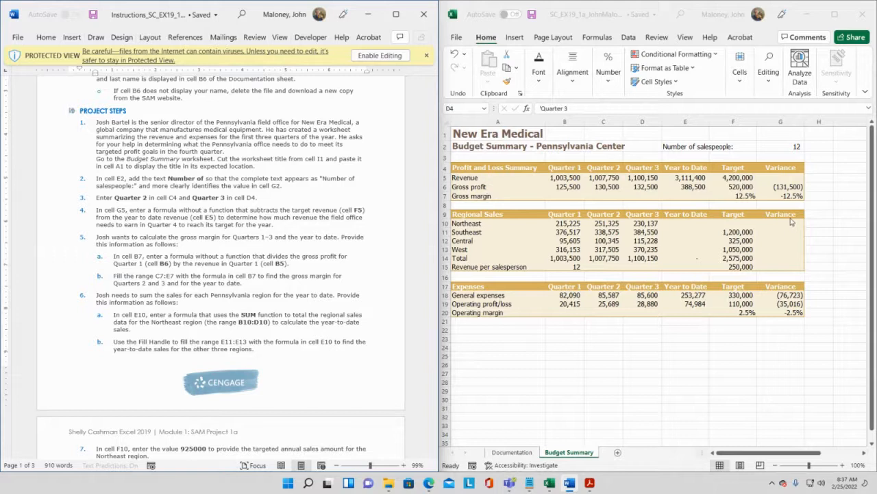
# - In cell G5, enter the formula =E5-F5 subtracting the target revenue from the year-to-date revenue
pyautogui.click(787, 171)
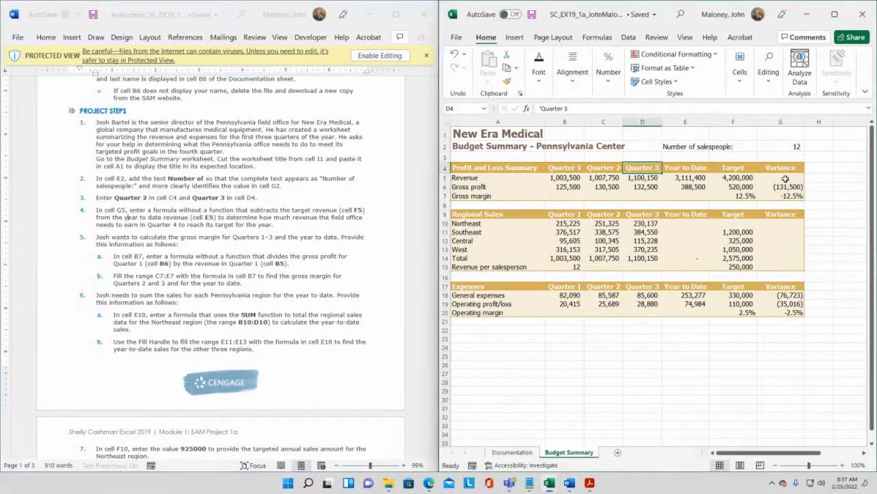
pyautogui.click(785, 178)
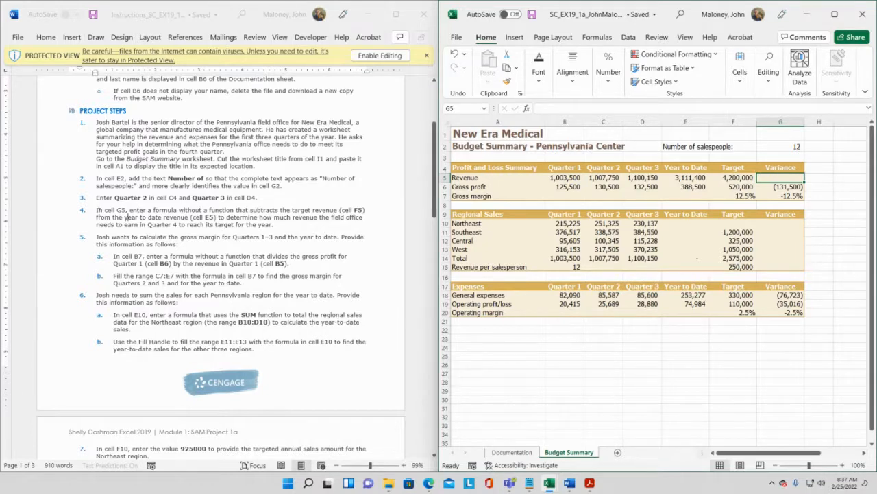
pyautogui.moveTo(96, 210); pyautogui.dragTo(235, 214)
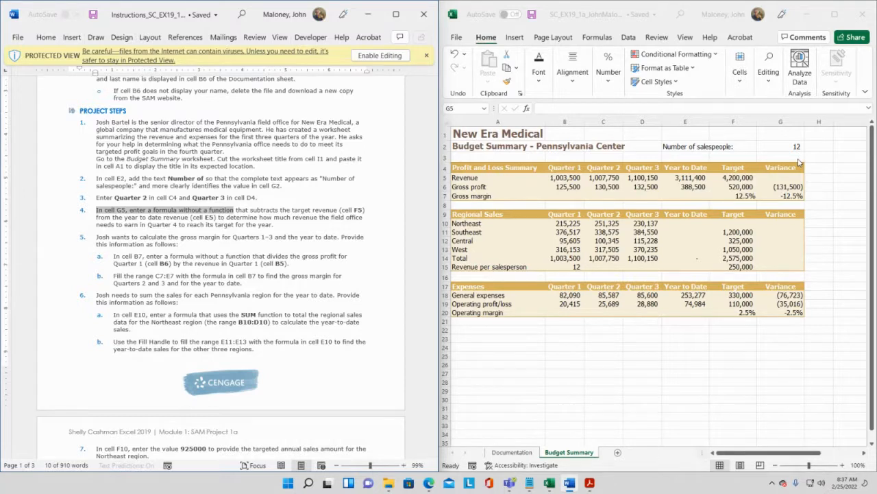
pyautogui.click(781, 177)
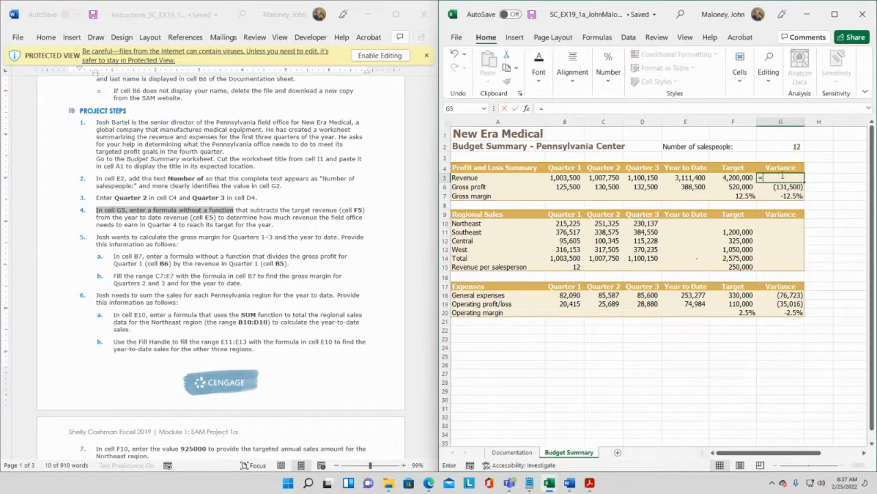
pyautogui.write('=')
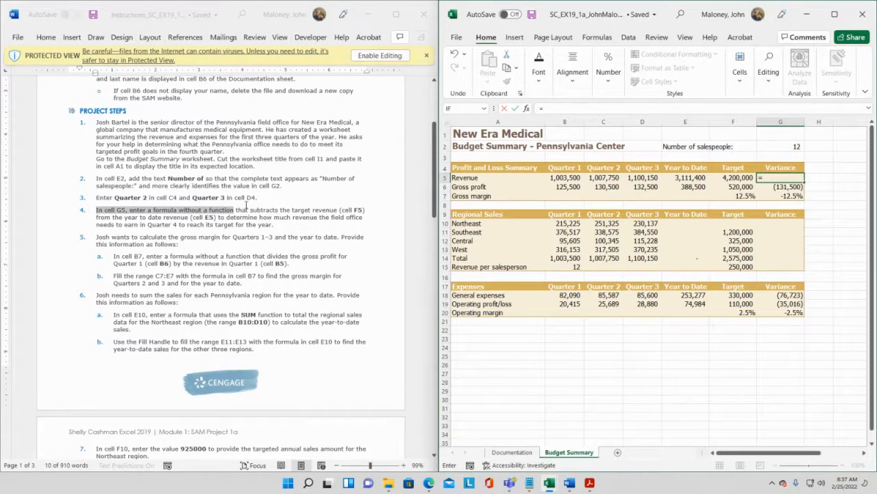
pyautogui.moveTo(251, 210); pyautogui.dragTo(220, 224)
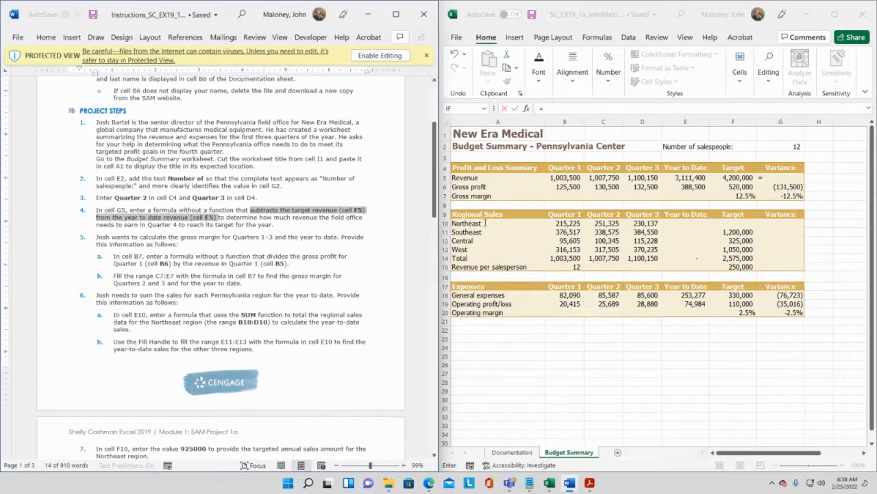
pyautogui.click(770, 177)
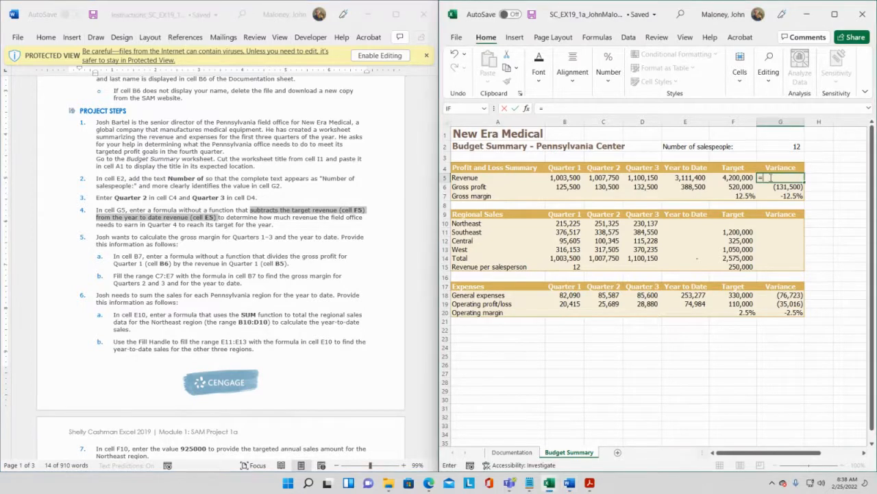
pyautogui.write('e5')
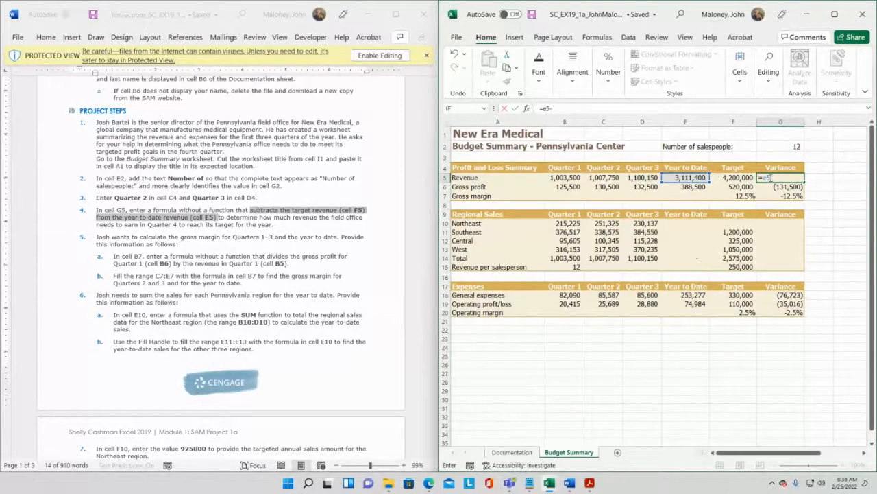
pyautogui.write('-f5')
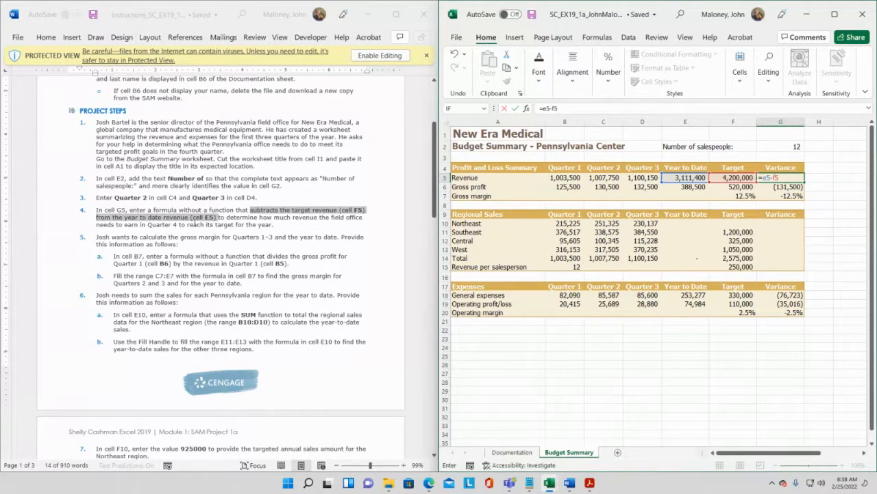
pyautogui.press('Return')
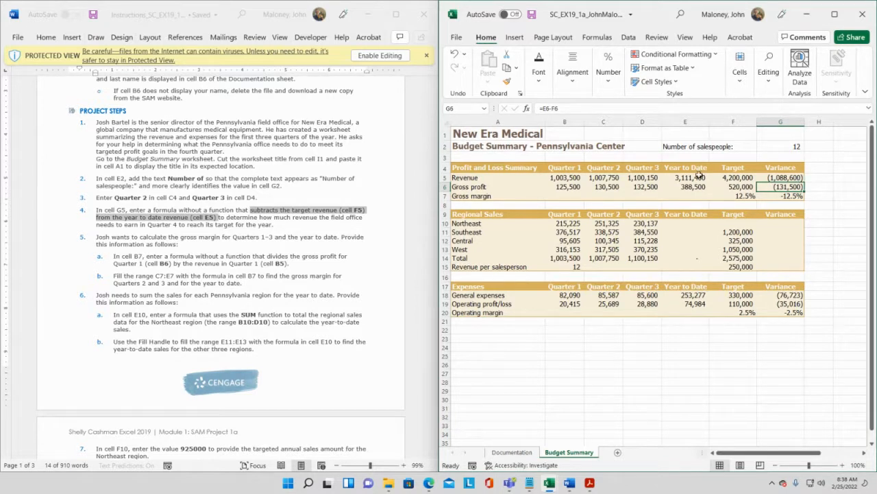
pyautogui.click(782, 178)
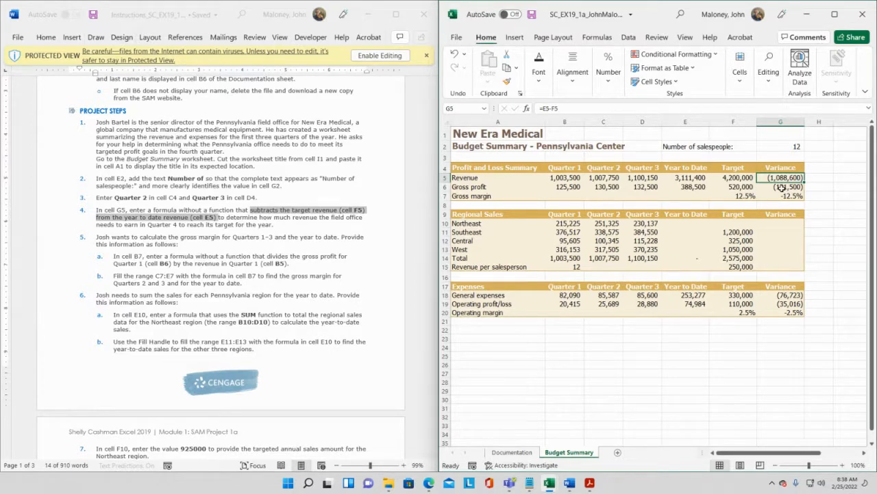
pyautogui.click(433, 190)
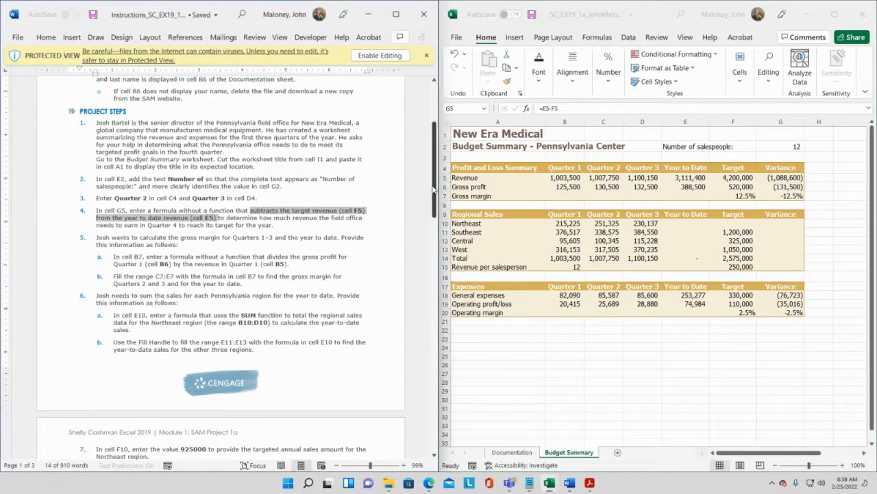
pyautogui.moveTo(433, 190); pyautogui.dragTo(434, 400)
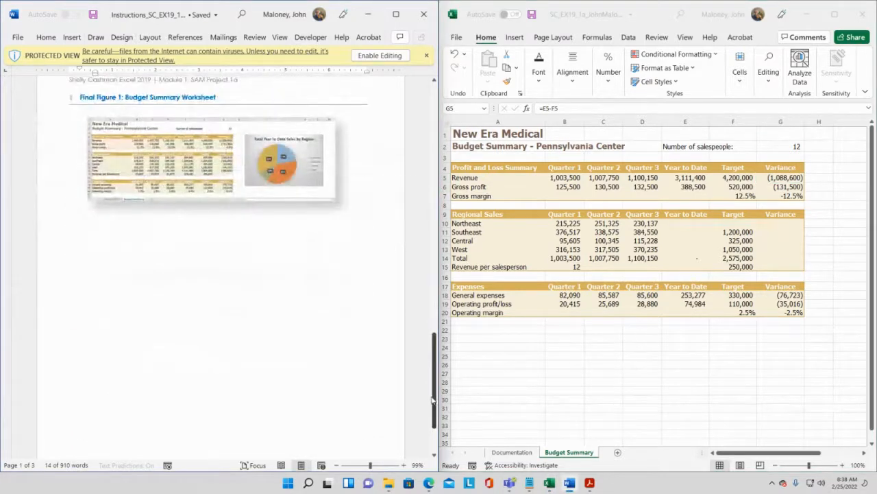
# - Compare the worksheet with Final Figure 1 in the instructions document and save the workbook
pyautogui.click(379, 466)
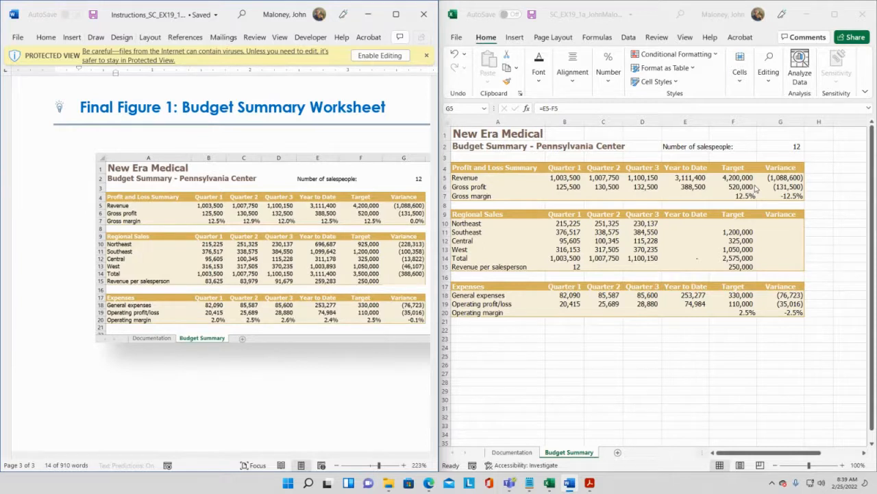
pyautogui.click(371, 466)
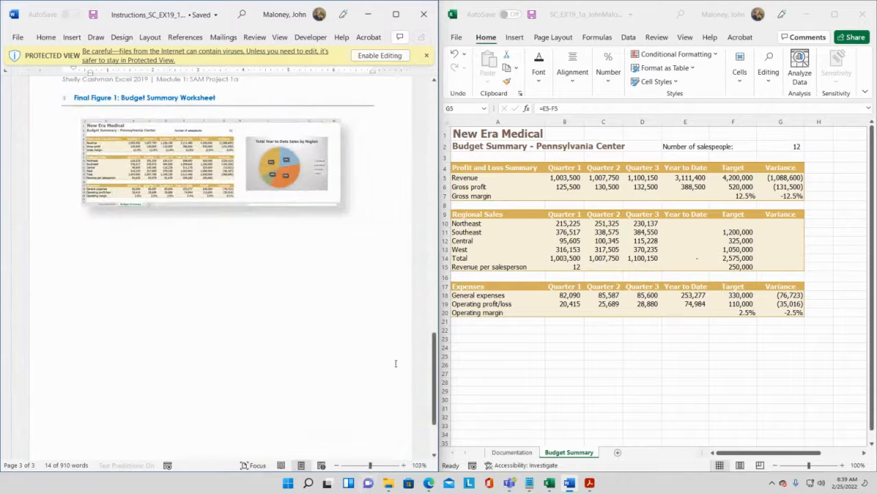
pyautogui.moveTo(435, 367); pyautogui.dragTo(435, 116)
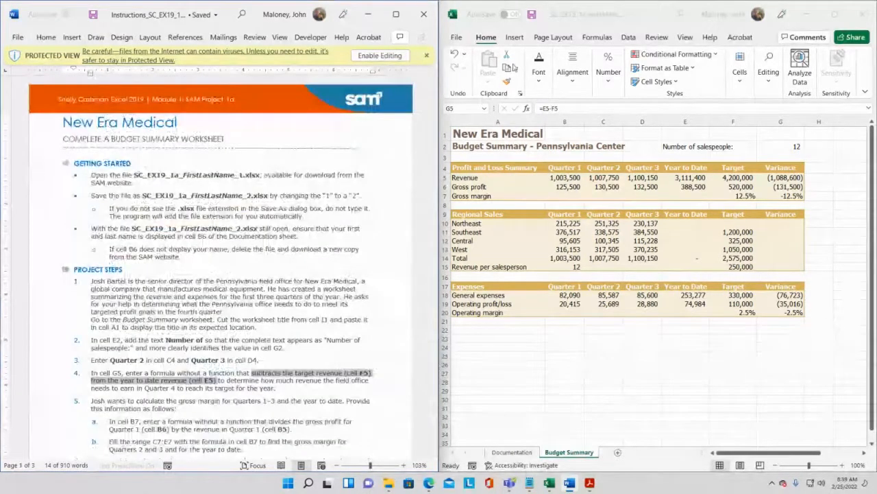
pyautogui.click(685, 179)
pyautogui.click(531, 15)
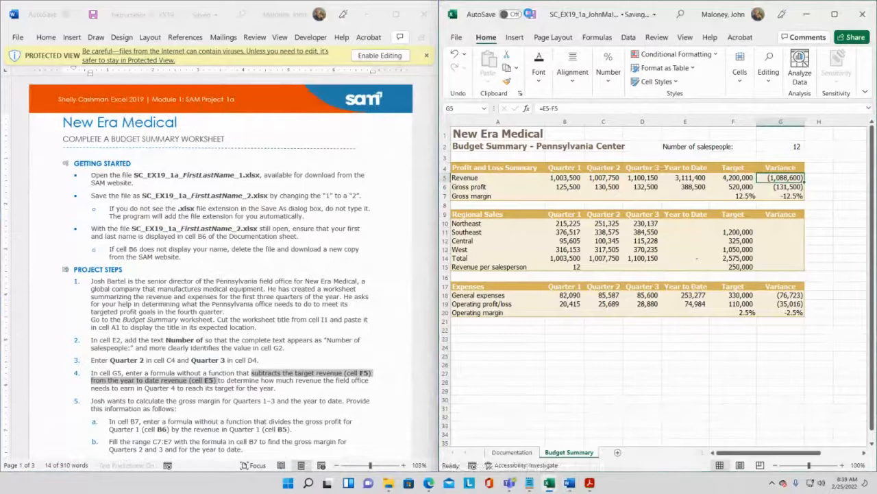
# - Read project step 5 and its first sub-instruction about the gross margin formula in the instructions document
pyautogui.scroll(-1, 277, 320)
pyautogui.scroll(-3, 277, 320)
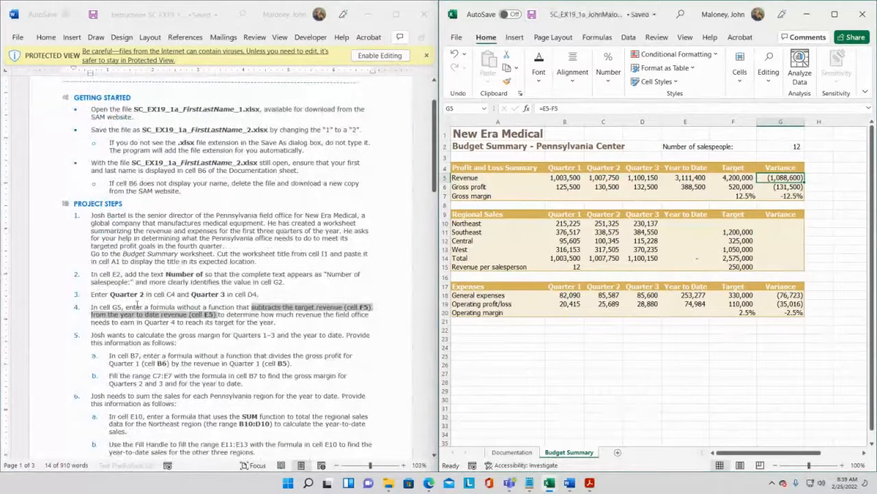
pyautogui.scroll(-2, 158, 307)
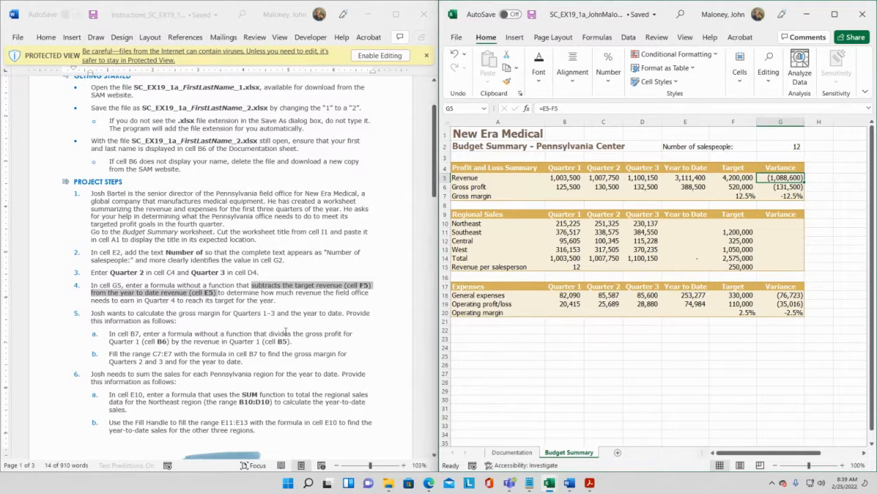
pyautogui.scroll(-1, 285, 302)
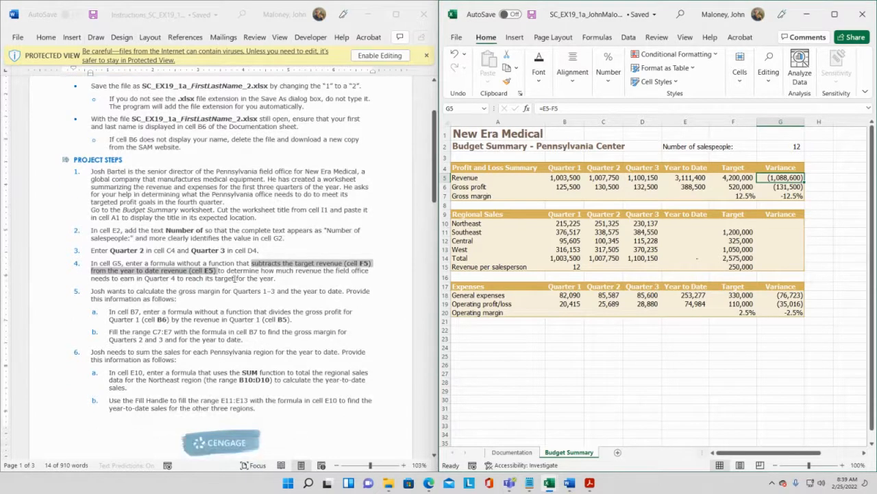
pyautogui.click(165, 295)
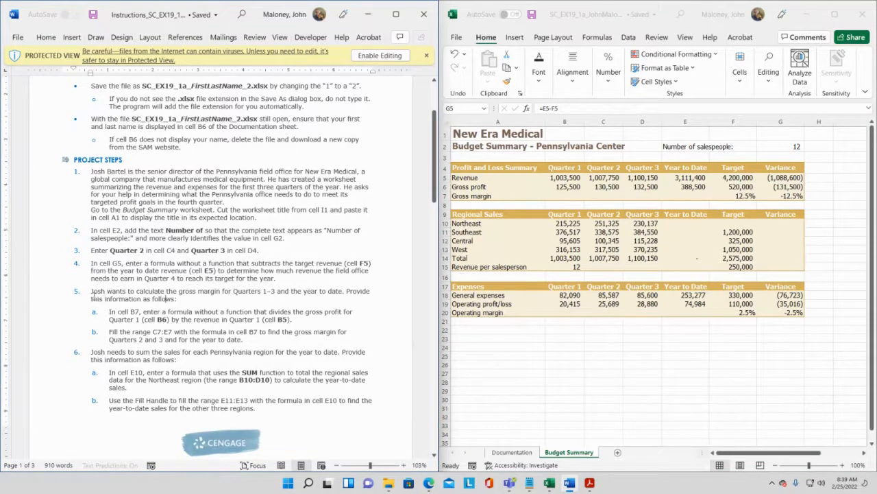
pyautogui.moveTo(91, 293); pyautogui.dragTo(206, 295)
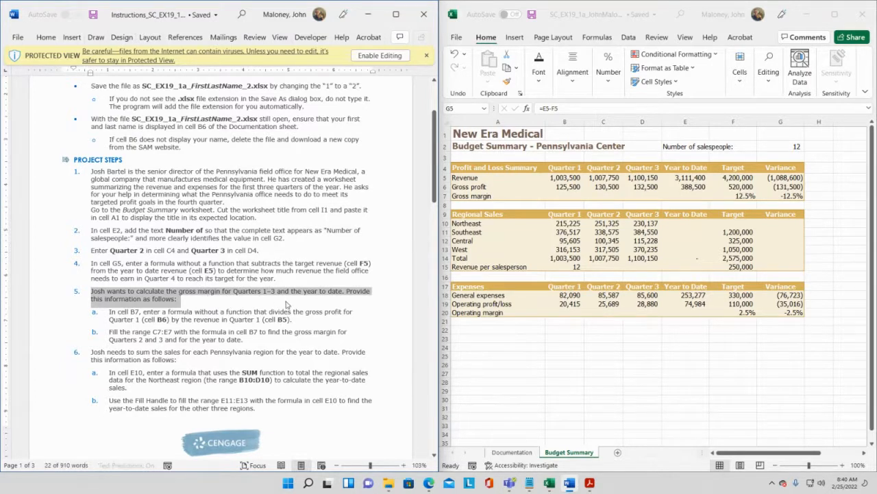
pyautogui.click(134, 312)
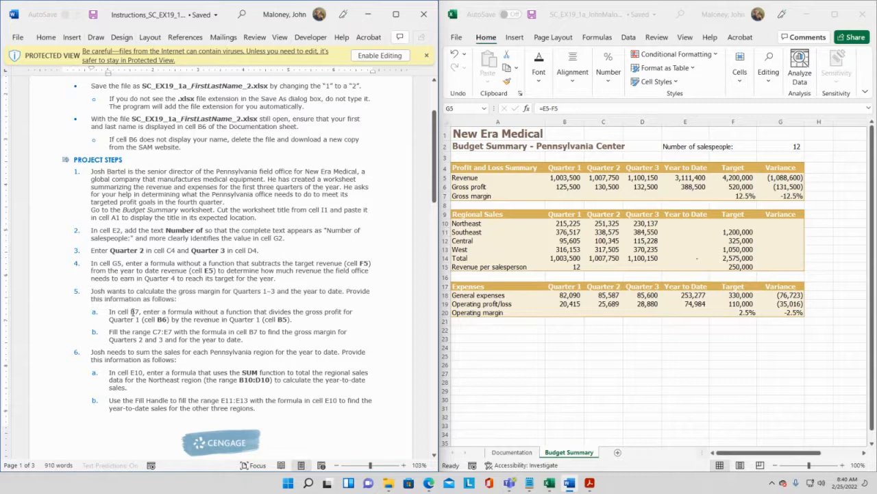
pyautogui.moveTo(109, 309); pyautogui.dragTo(252, 313)
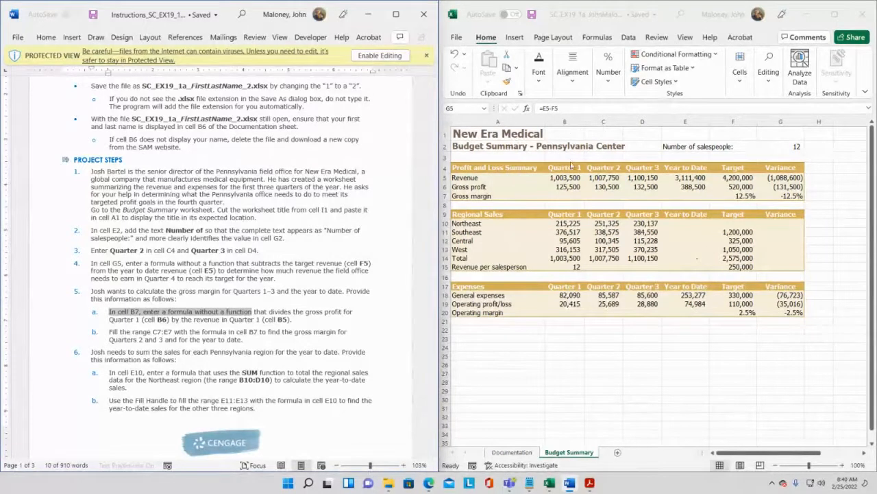
pyautogui.click(563, 196)
pyautogui.doubleClick(563, 196)
pyautogui.click(563, 196)
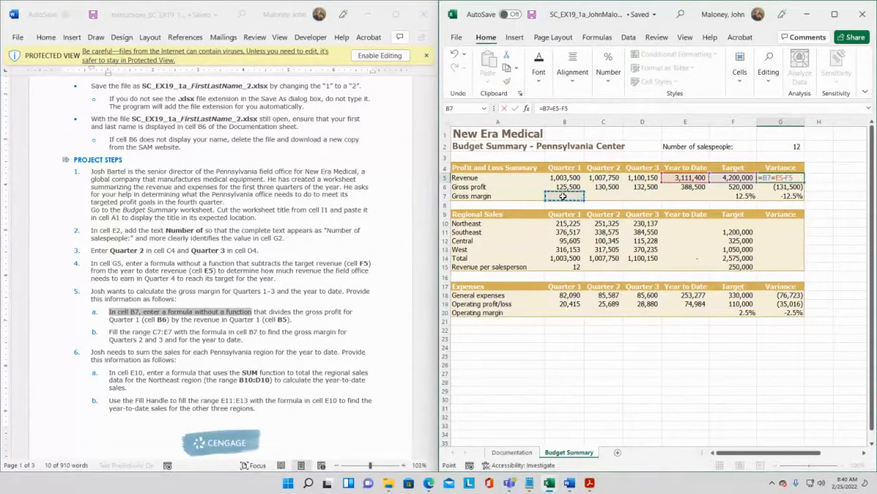
pyautogui.press('Escape')
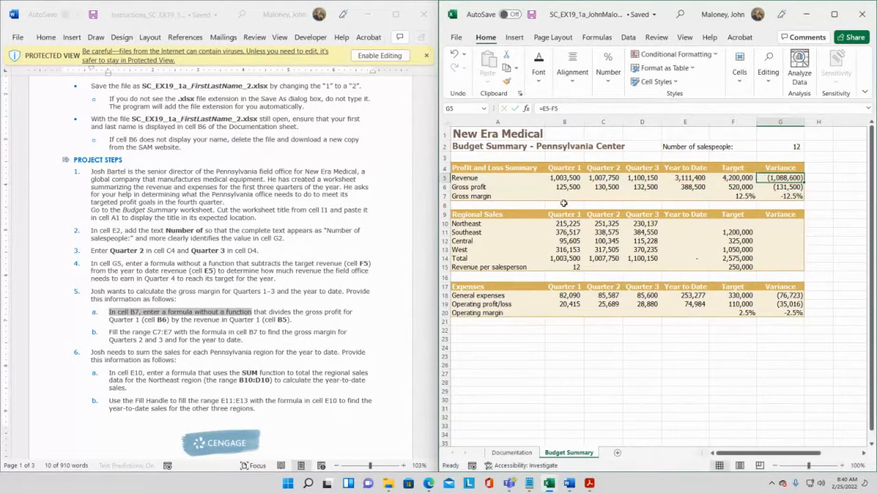
# - In cell B7, enter the formula =B6/B5 dividing Quarter 1 gross profit by Quarter 1 revenue
pyautogui.click(564, 196)
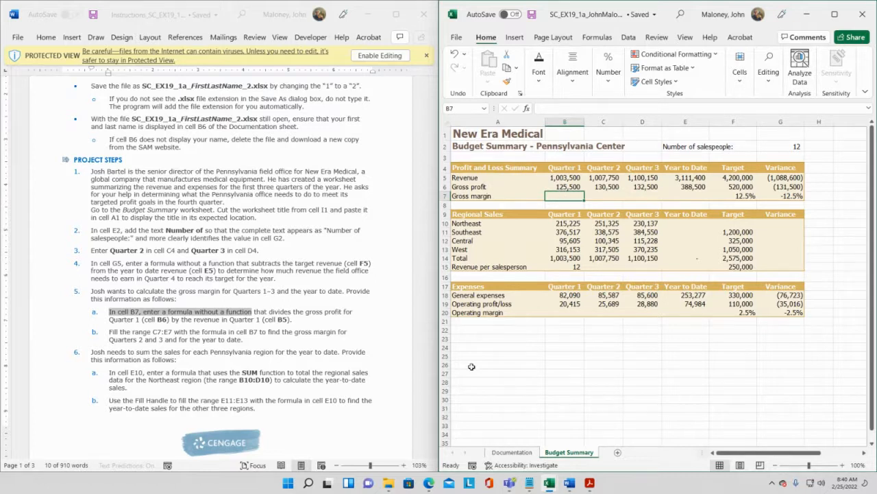
pyautogui.write('=')
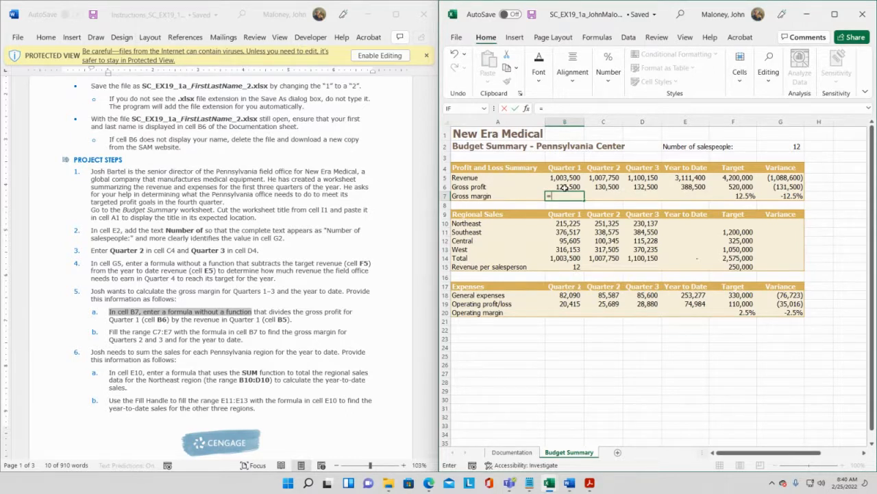
pyautogui.click(563, 187)
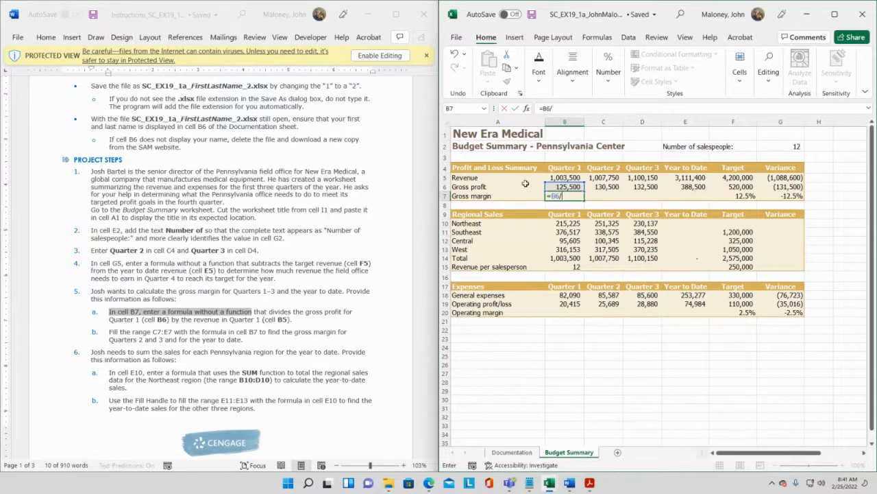
pyautogui.click(554, 177)
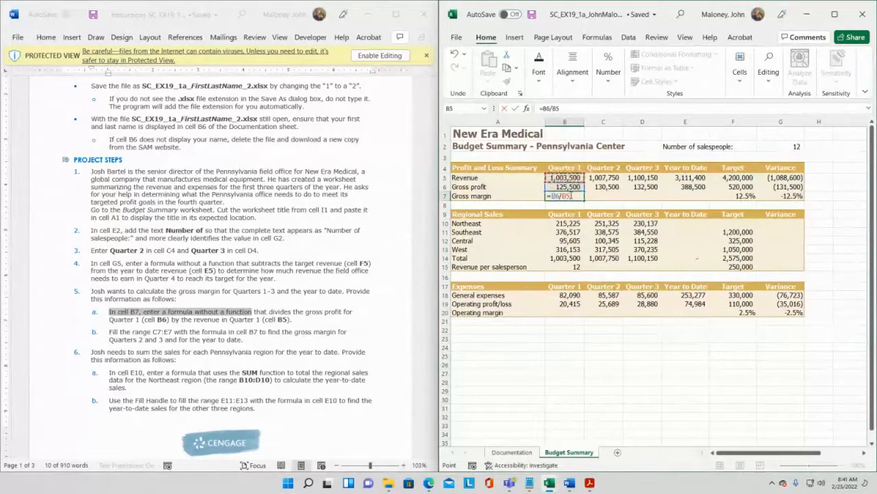
pyautogui.press('Return')
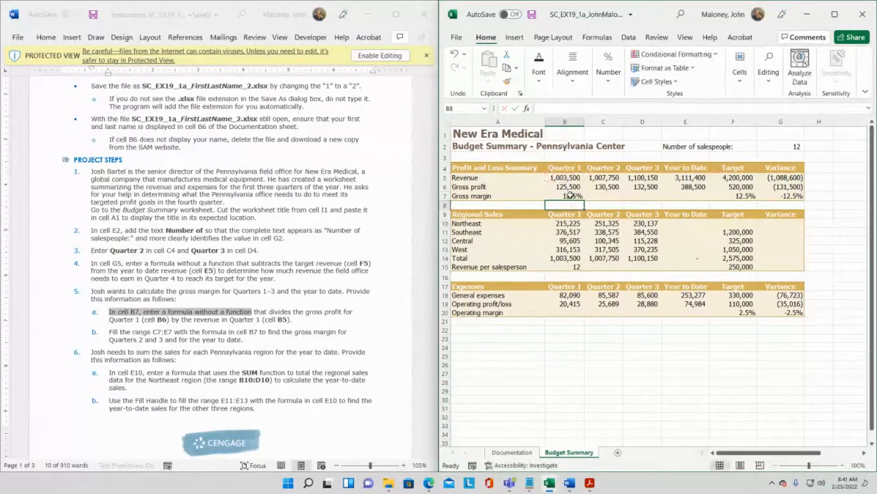
pyautogui.click(567, 197)
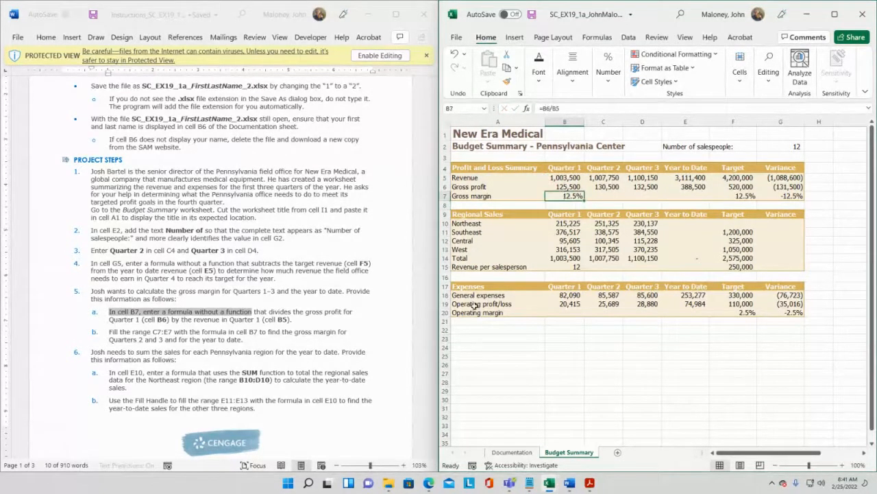
# - Scroll through the instructions document to review step 5b and the following project steps
pyautogui.click(436, 131)
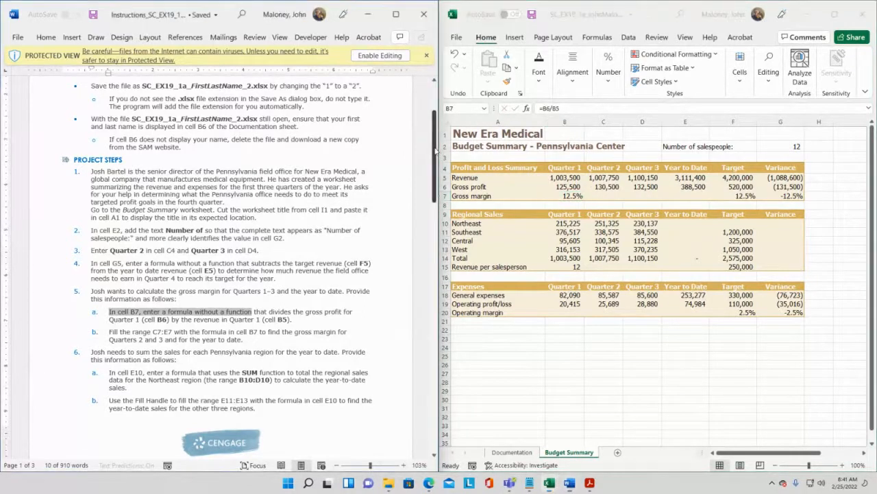
pyautogui.moveTo(435, 130); pyautogui.dragTo(435, 328)
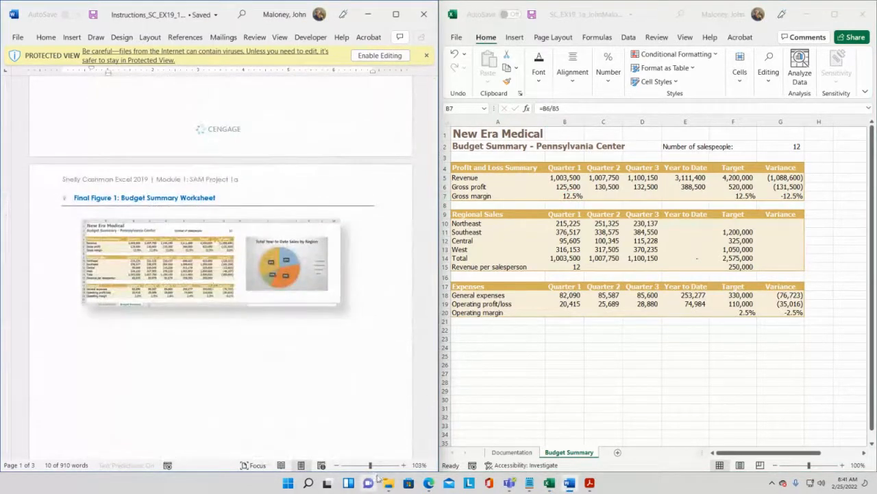
pyautogui.click(378, 466)
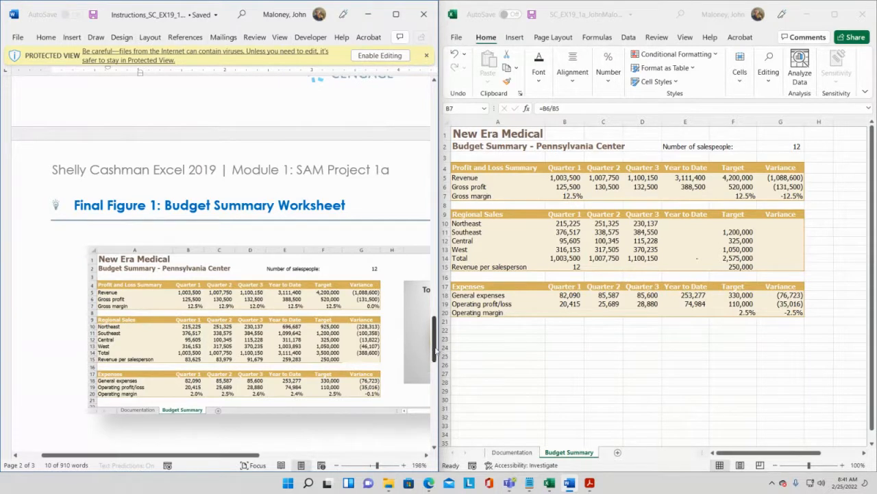
pyautogui.moveTo(435, 351); pyautogui.dragTo(436, 205)
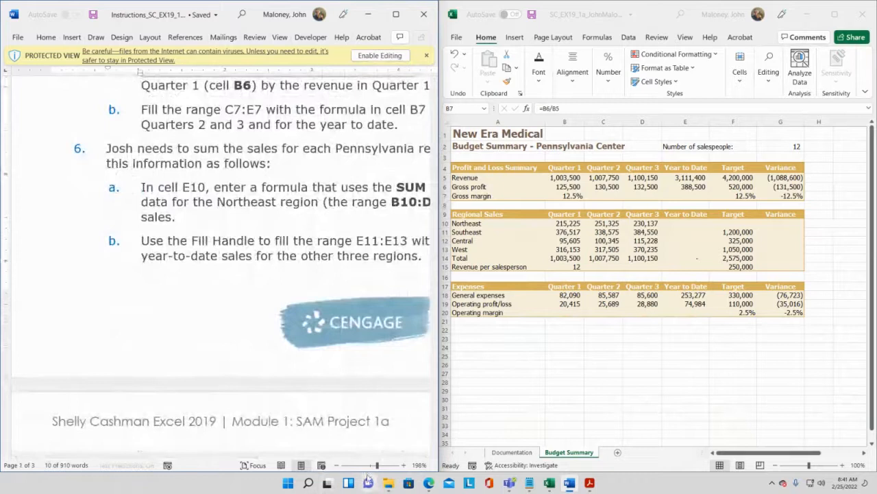
pyautogui.moveTo(373, 466); pyautogui.dragTo(370, 466)
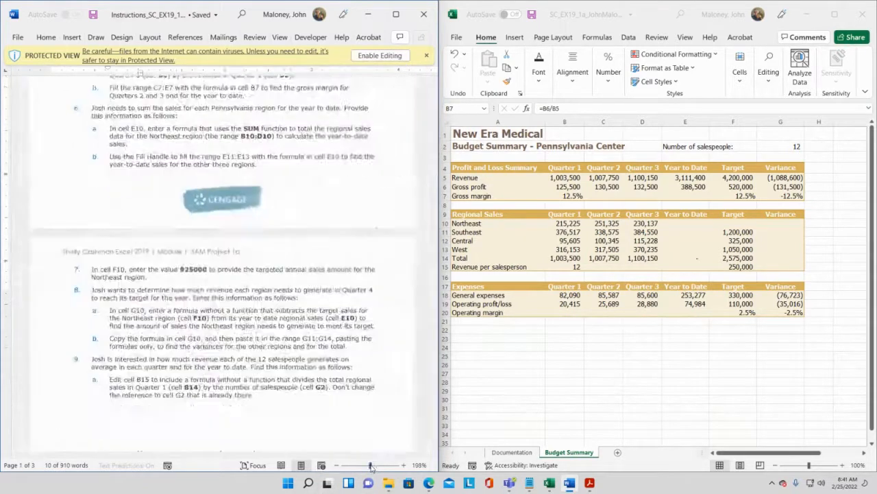
pyautogui.scroll(2, 361, 226)
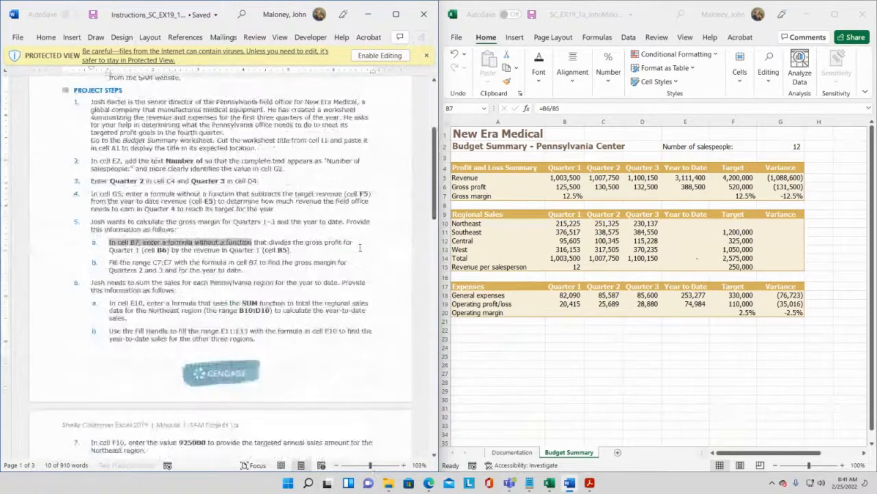
pyautogui.click(218, 251)
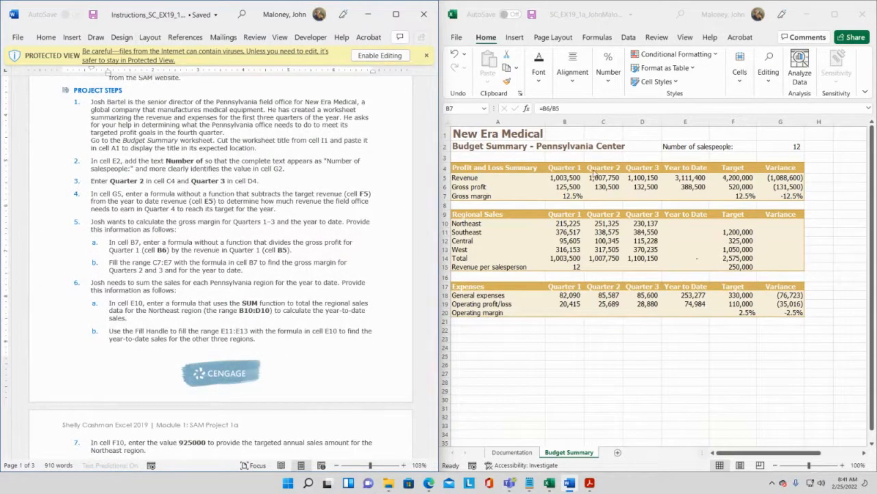
# - Fill the range C7:E7 with the gross margin formula from cell B7
pyautogui.click(607, 193)
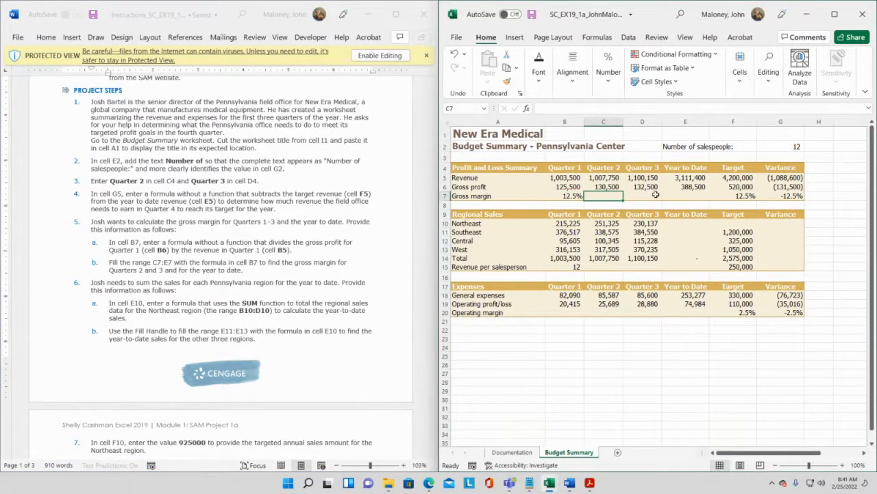
pyautogui.click(685, 195)
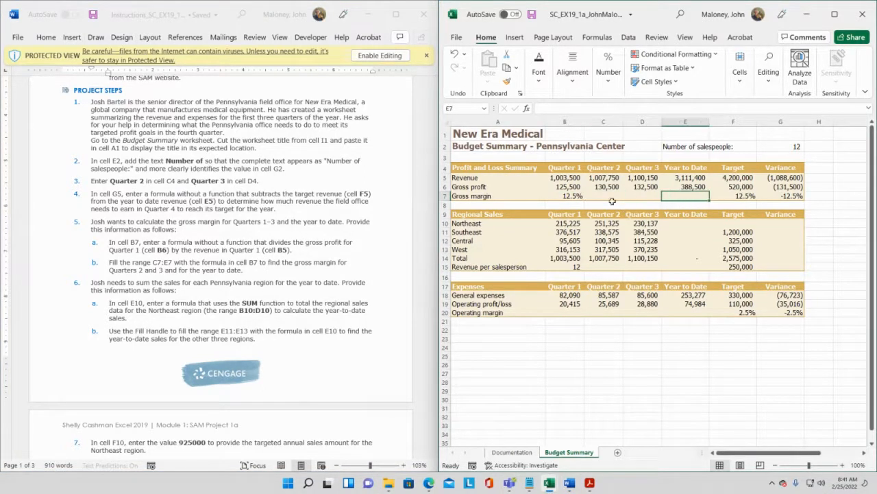
pyautogui.moveTo(606, 196); pyautogui.dragTo(668, 196)
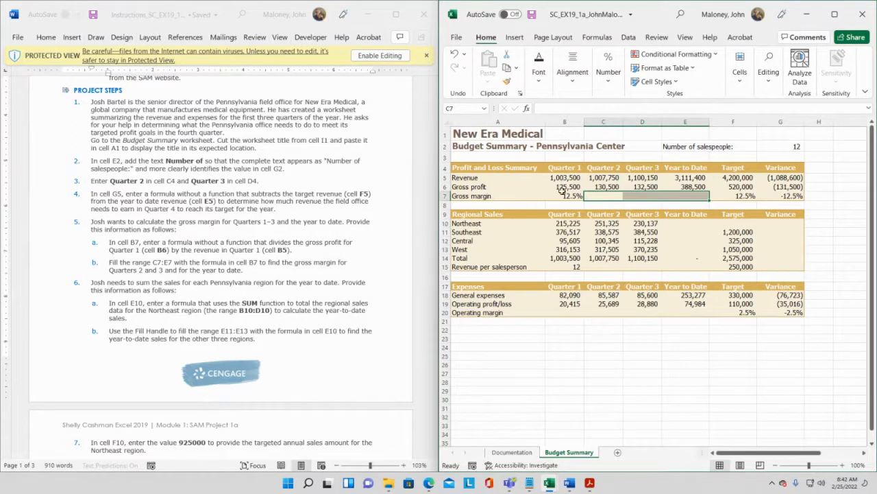
pyautogui.click(563, 194)
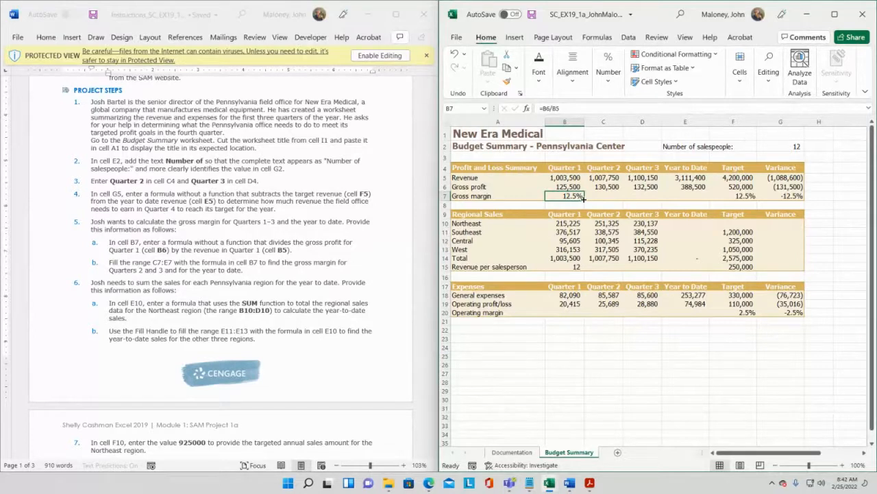
pyautogui.moveTo(584, 197); pyautogui.dragTo(692, 199)
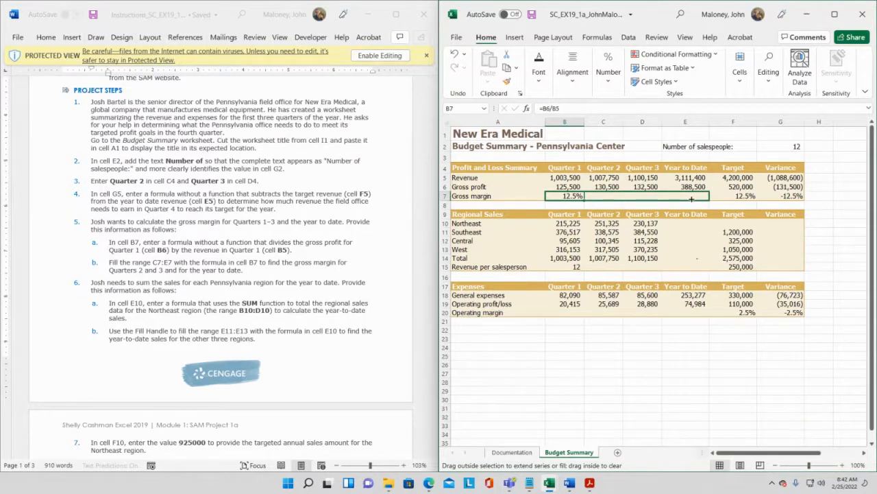
pyautogui.moveTo(692, 199); pyautogui.dragTo(692, 199)
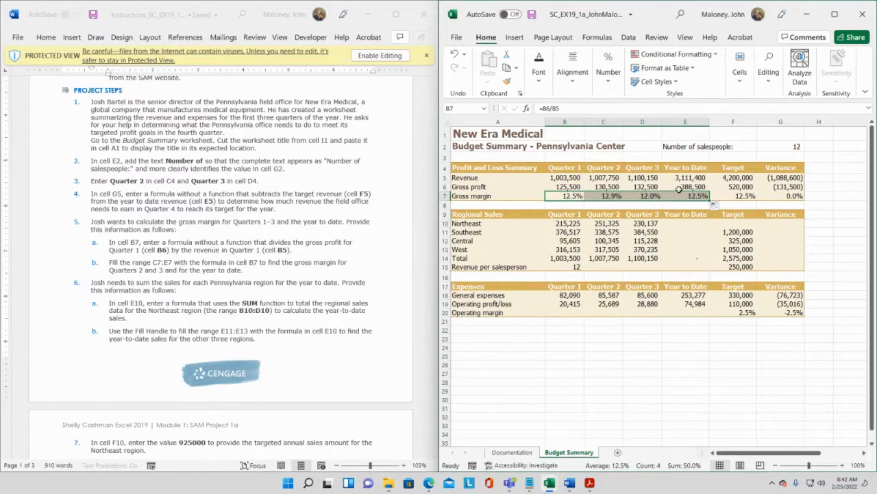
# - Inspect the copied gross margin formulas in row 7 and scroll the instructions to Final Figure 1
pyautogui.click(613, 197)
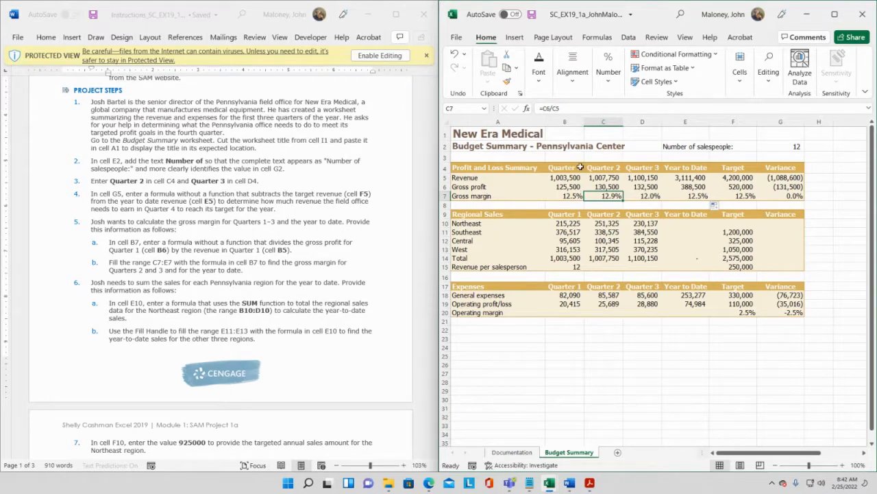
pyautogui.click(575, 196)
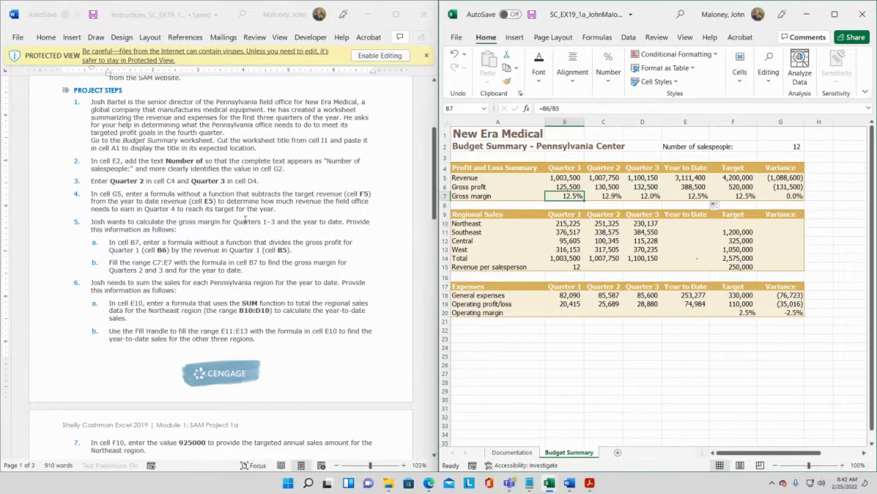
pyautogui.moveTo(434, 175); pyautogui.dragTo(431, 375)
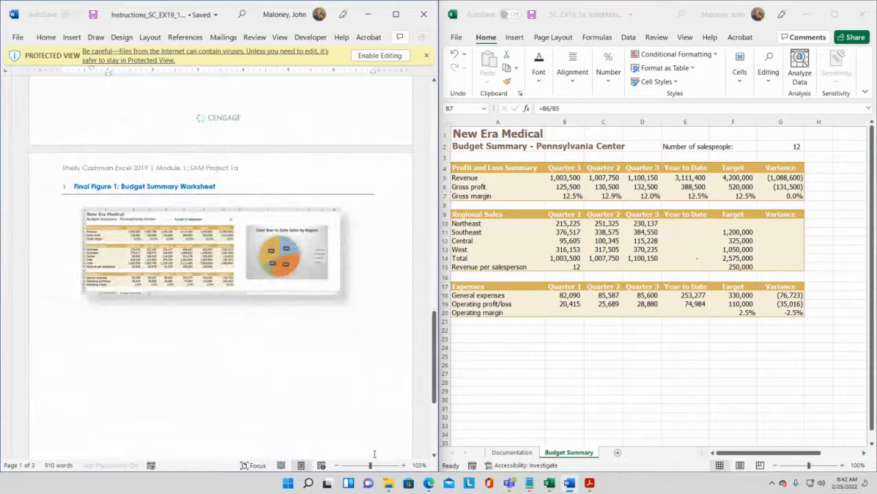
# - Compare the worksheet with Final Figure 1 in the instructions, then save the workbook
pyautogui.click(376, 465)
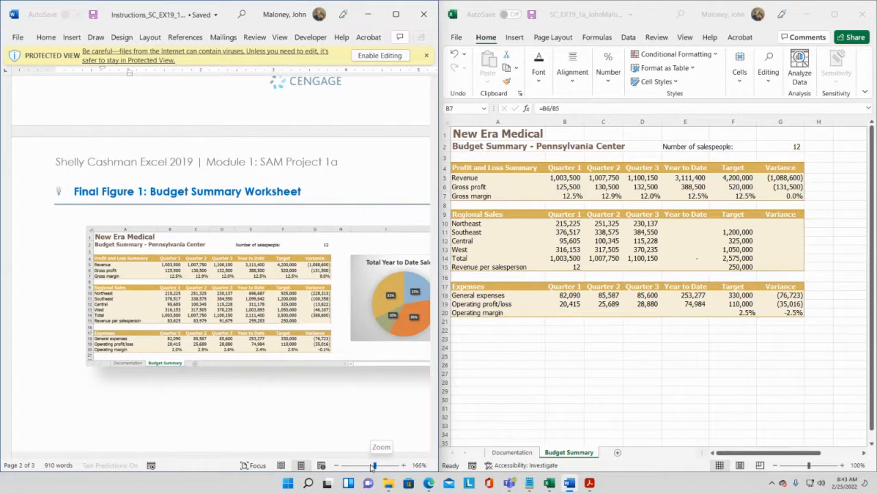
pyautogui.moveTo(373, 466); pyautogui.dragTo(370, 465)
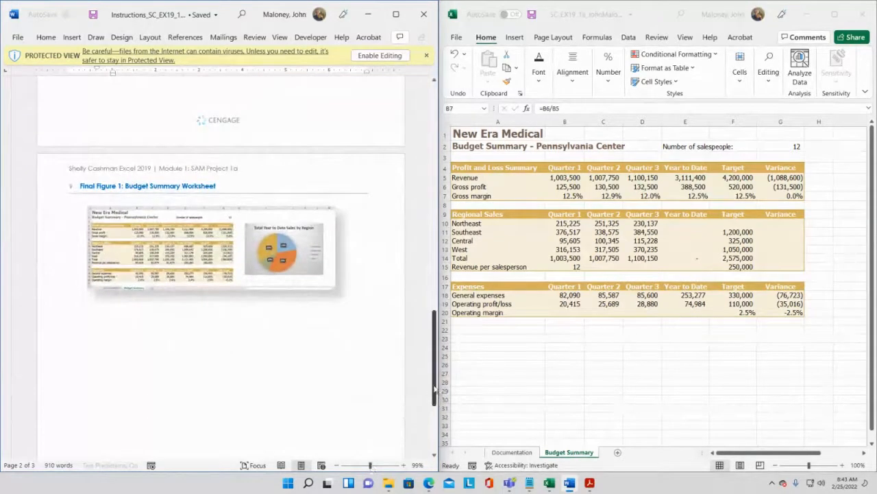
pyautogui.moveTo(434, 389); pyautogui.dragTo(434, 208)
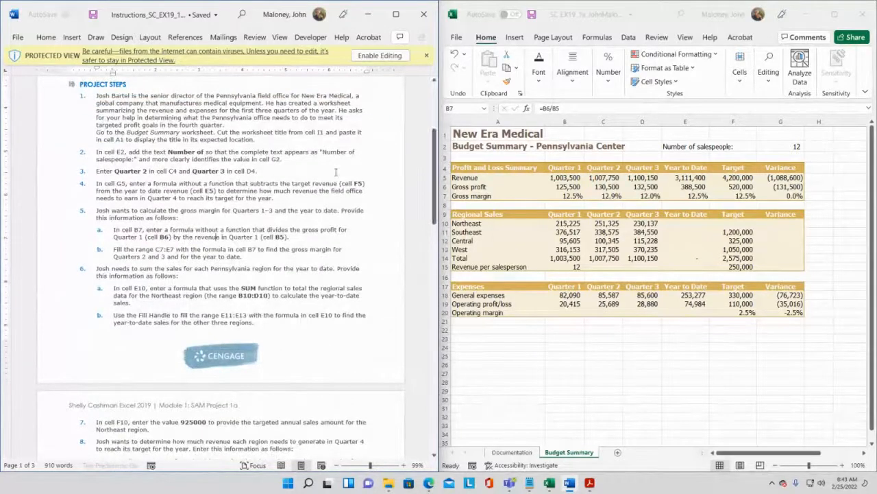
pyautogui.click(558, 195)
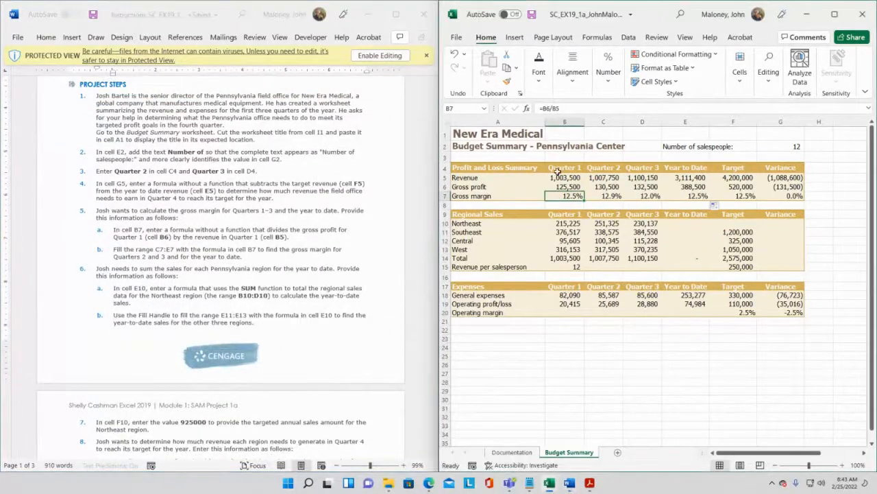
pyautogui.click(532, 14)
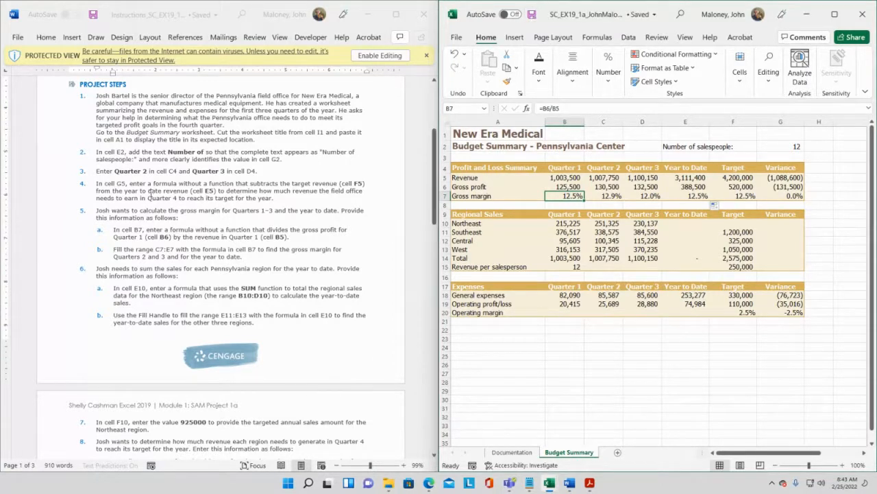
# - Scroll through the instructions document to review step 6 on summing the regional sales
pyautogui.scroll(-5, 168, 237)
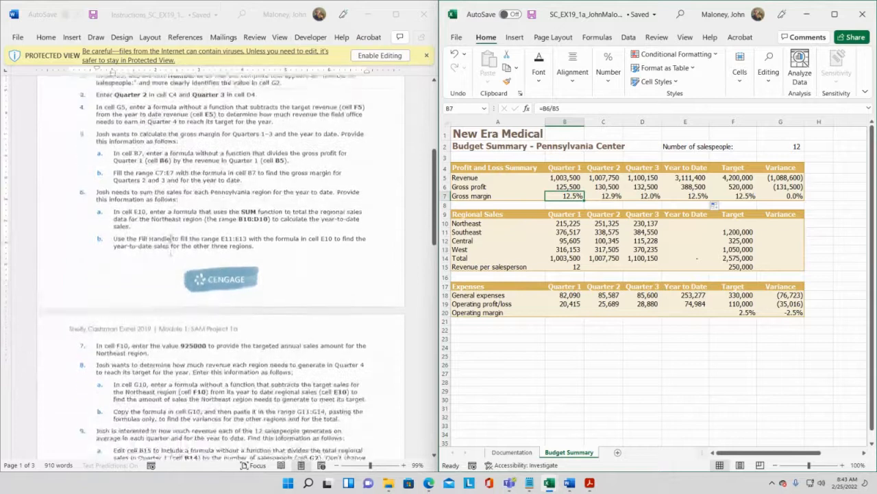
pyautogui.scroll(-6, 171, 242)
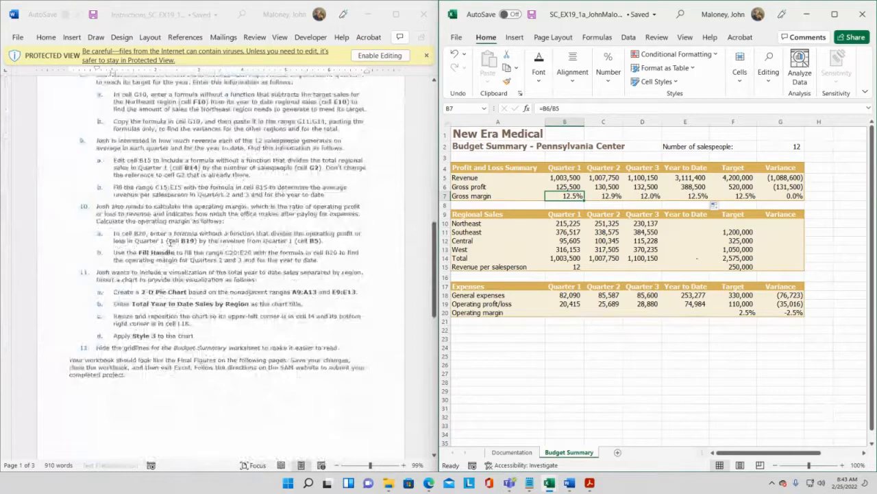
pyautogui.scroll(2, 170, 242)
pyautogui.scroll(5, 170, 241)
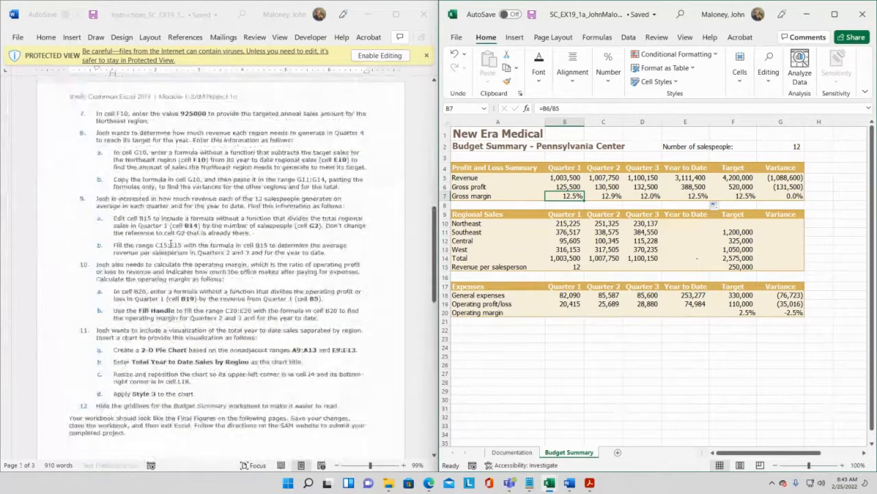
pyautogui.scroll(5, 171, 246)
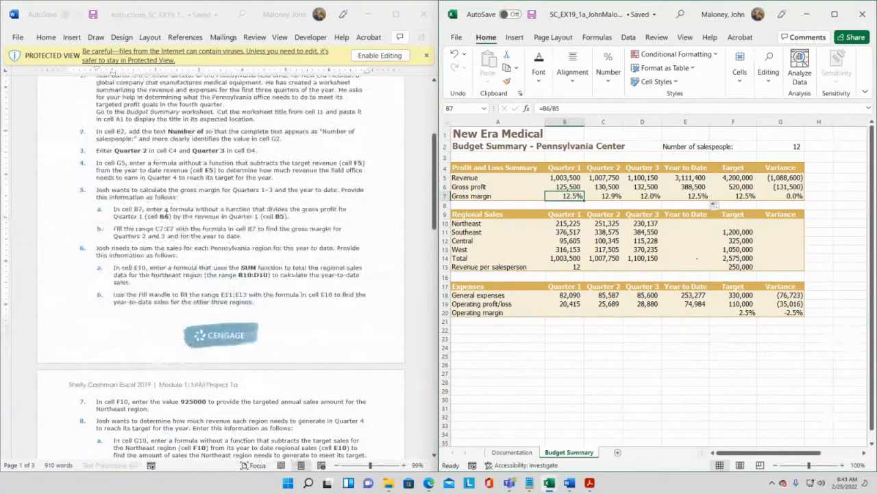
pyautogui.click(168, 216)
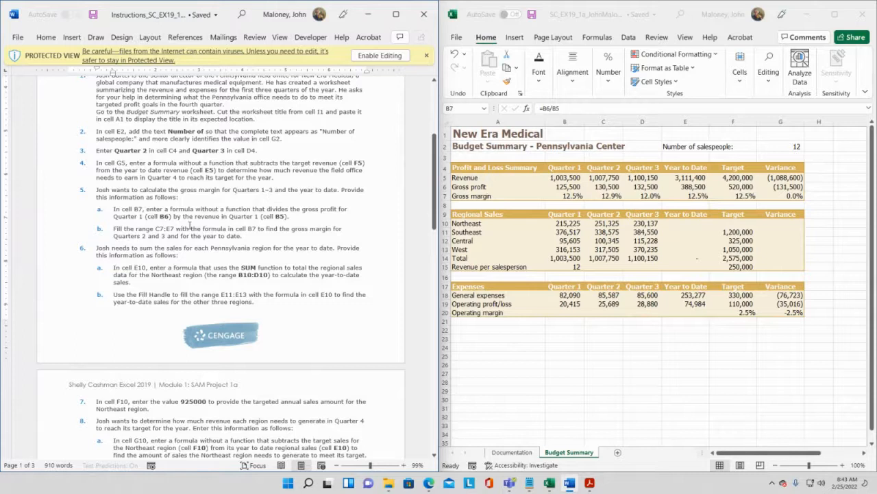
pyautogui.scroll(-1, 190, 226)
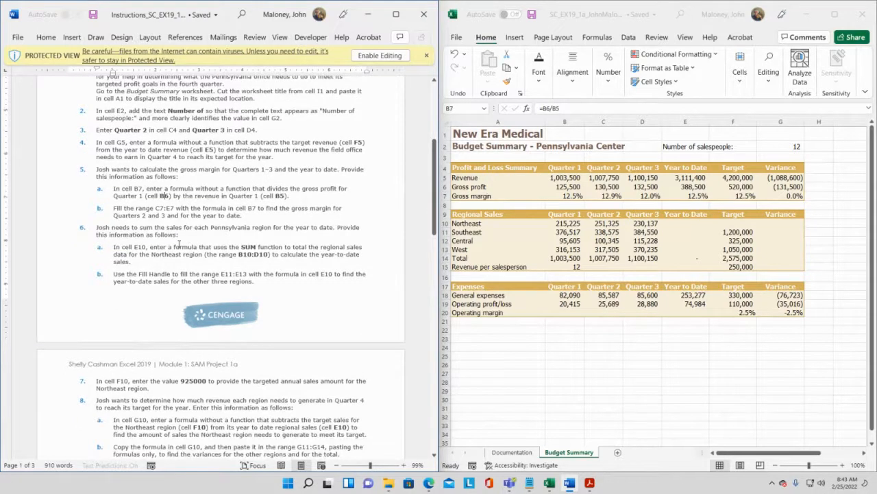
pyautogui.scroll(-1, 178, 243)
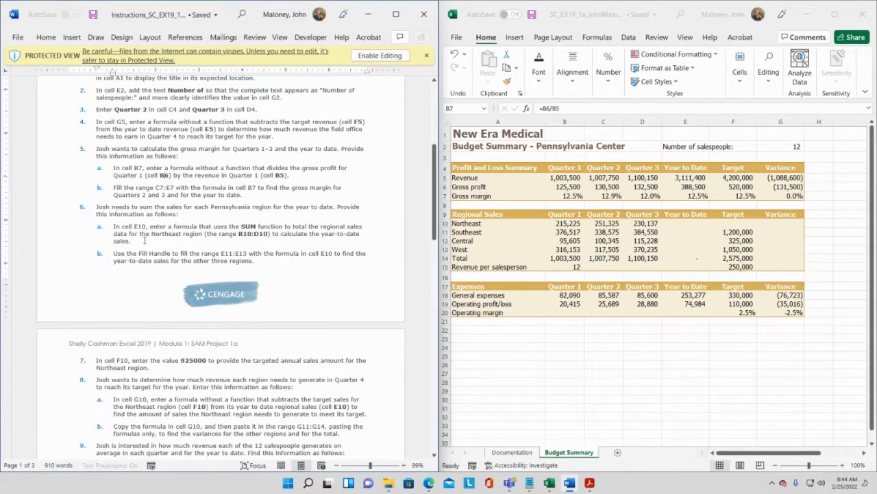
pyautogui.scroll(-1, 144, 252)
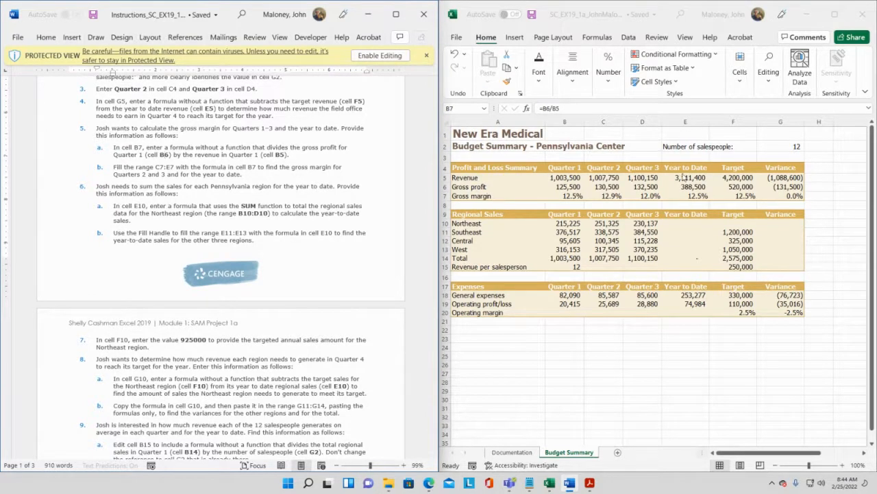
# - In cell E10, enter =SUM(B10:D10) to total the Northeast region's year-to-date sales
pyautogui.click(690, 226)
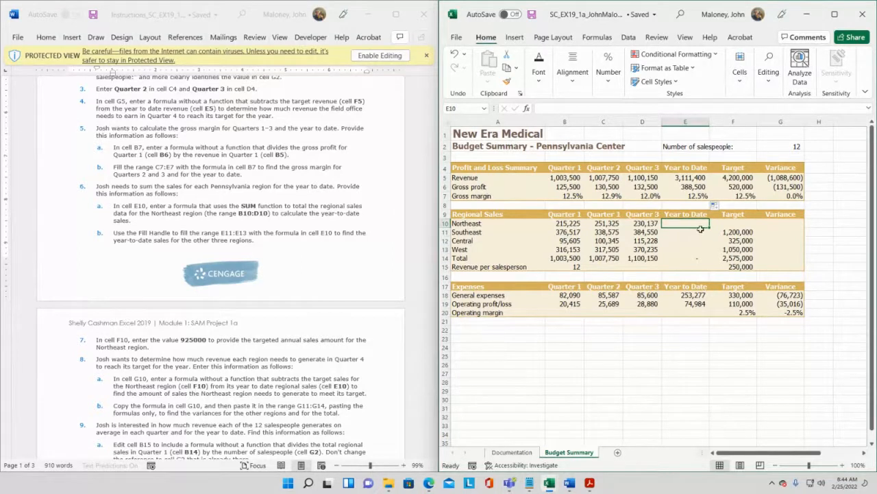
pyautogui.write('=sum')
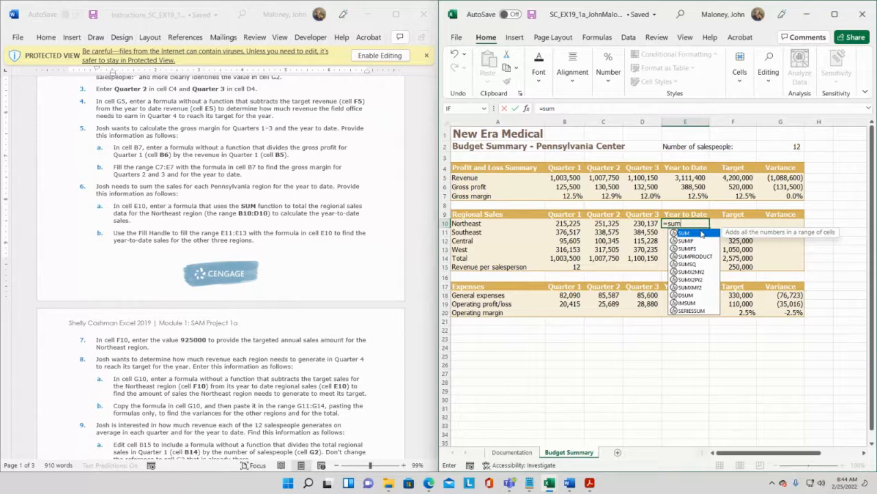
pyautogui.write('(')
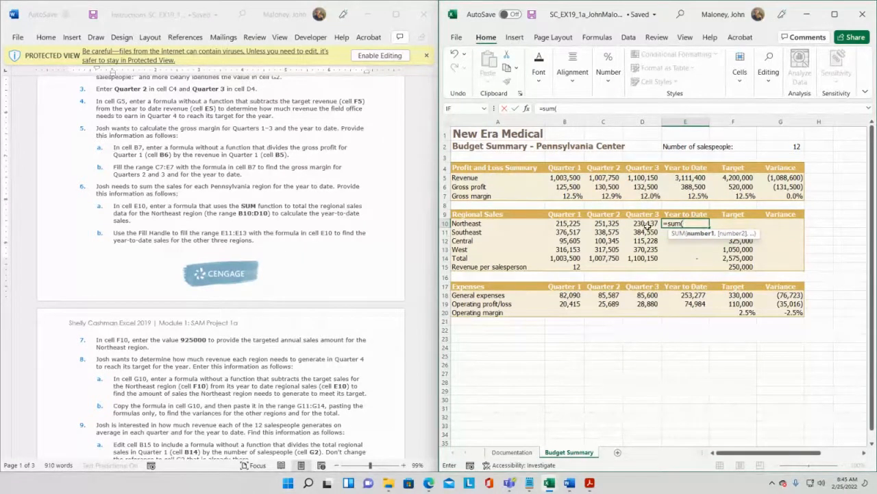
pyautogui.click(559, 225)
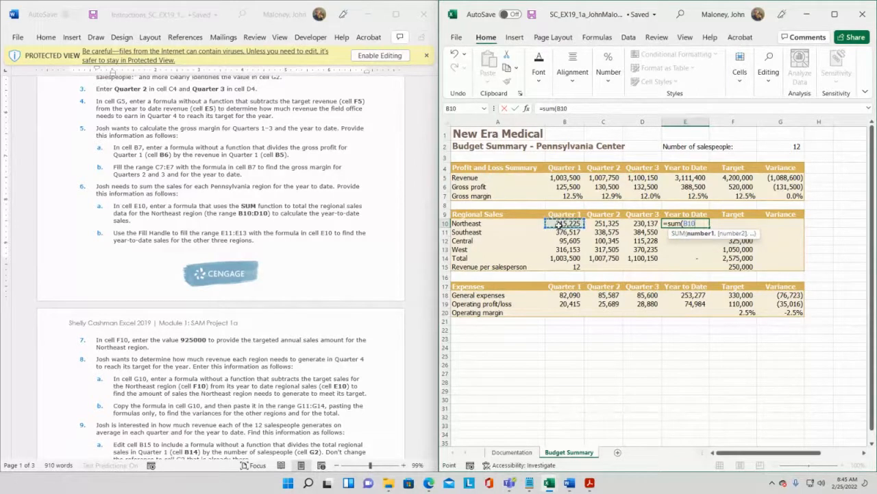
pyautogui.moveTo(561, 226); pyautogui.dragTo(641, 226)
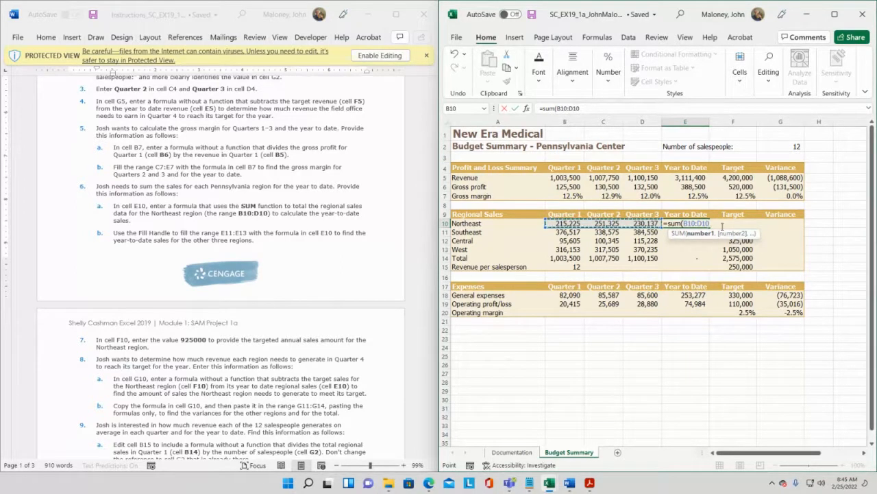
pyautogui.write(')')
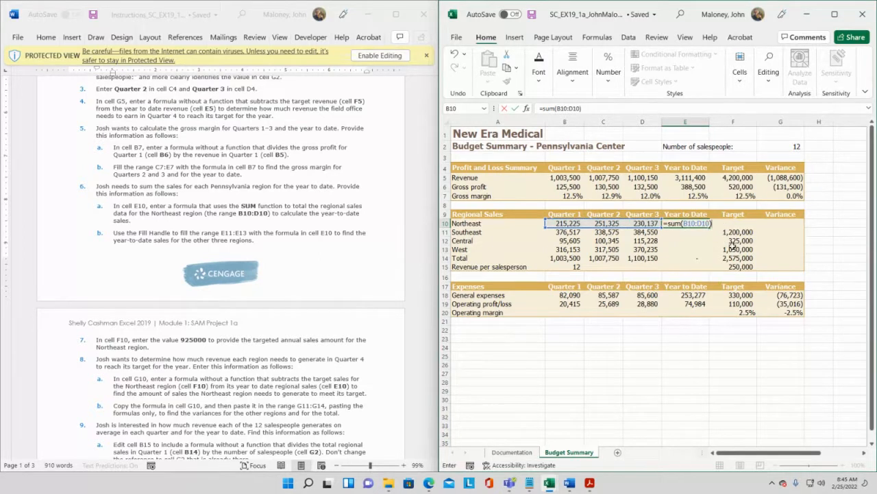
pyautogui.press('Return')
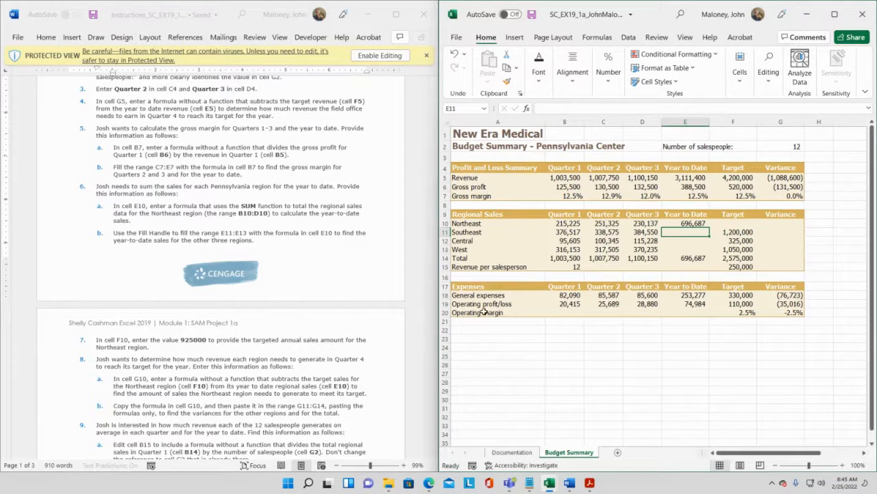
# - Fill the range E11:E13 with the SUM formula from cell E10 and save the workbook
pyautogui.moveTo(688, 232); pyautogui.dragTo(688, 250)
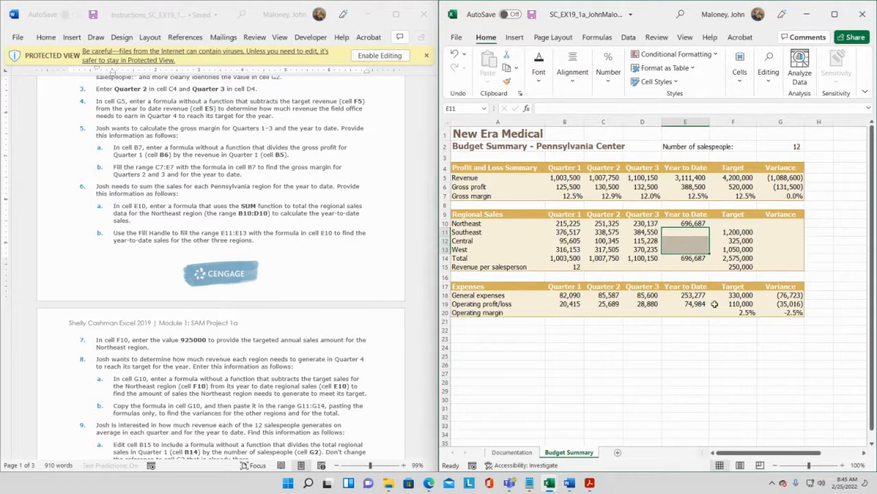
pyautogui.click(692, 223)
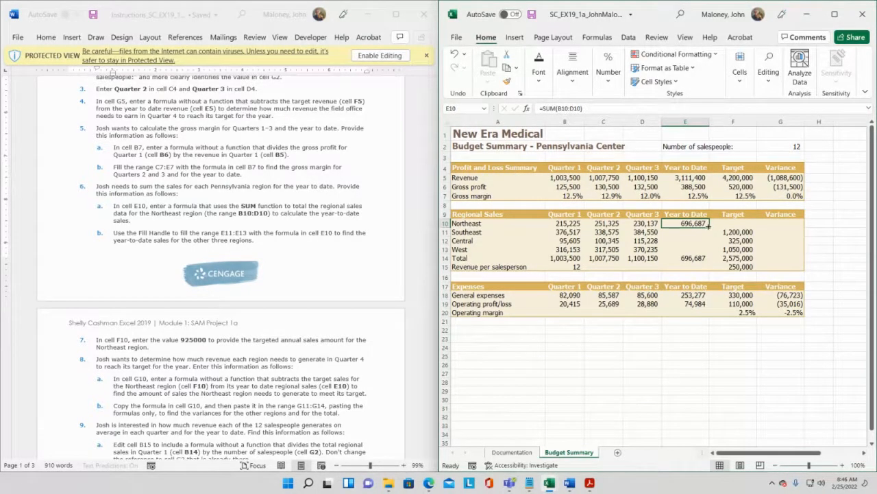
pyautogui.moveTo(709, 226); pyautogui.dragTo(713, 255)
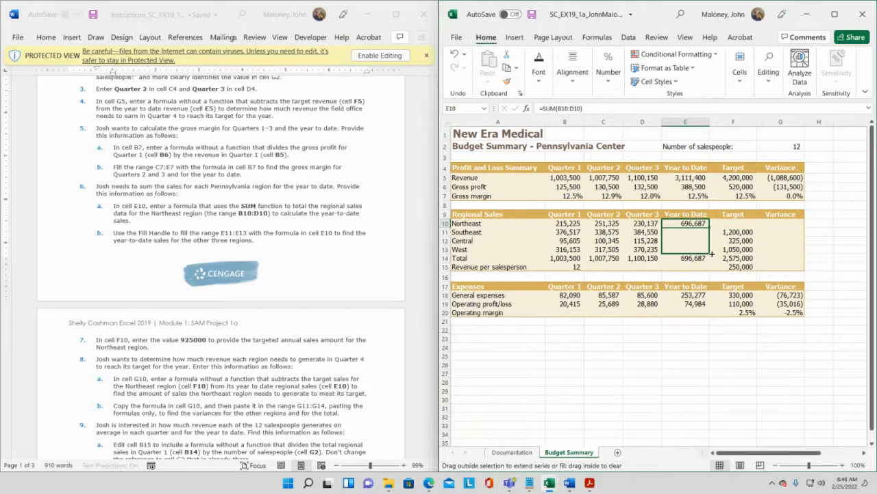
pyautogui.moveTo(712, 253); pyautogui.dragTo(712, 254)
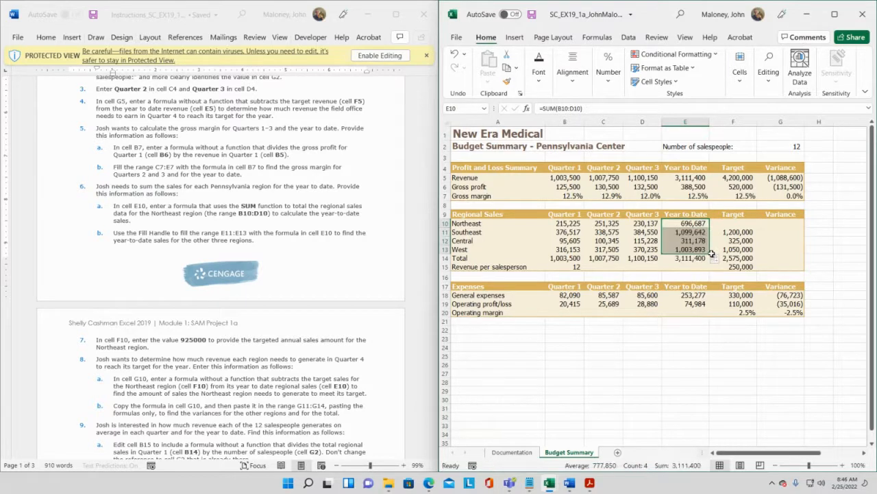
pyautogui.click(531, 14)
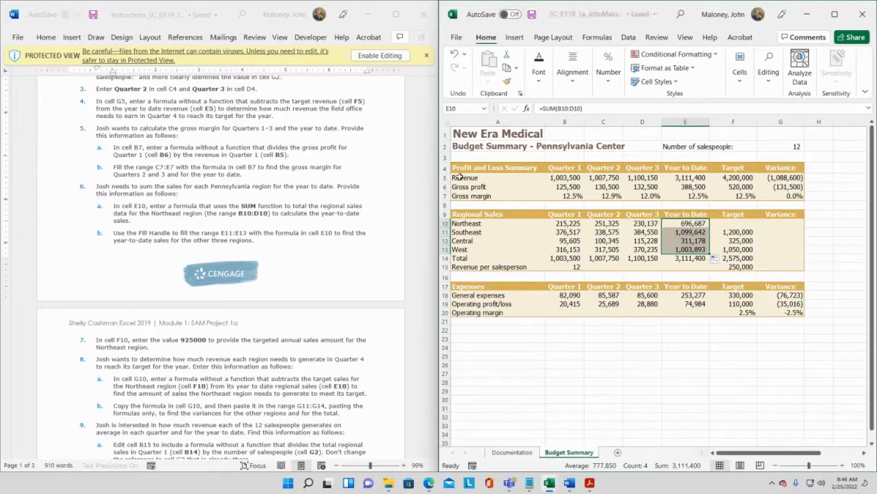
# - Zoom into Final Figure 1 to compare it with the worksheet, then review the Getting Started instructions
pyautogui.moveTo(435, 177); pyautogui.dragTo(430, 352)
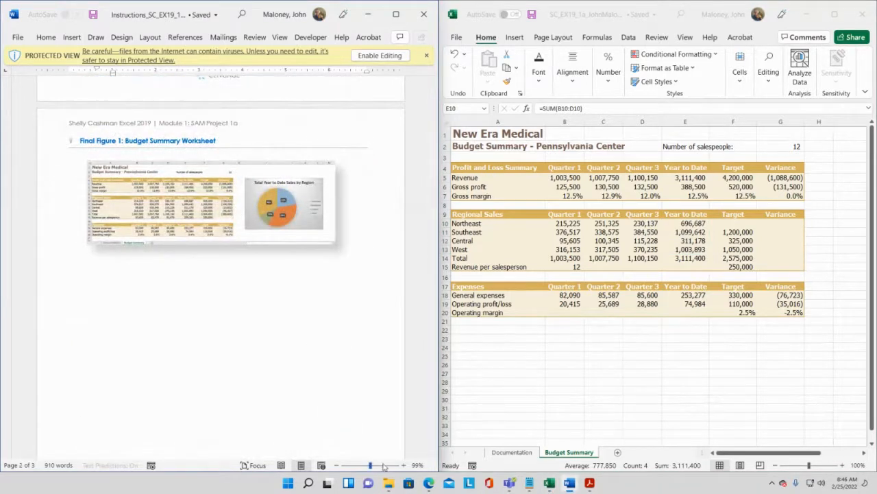
pyautogui.click(384, 466)
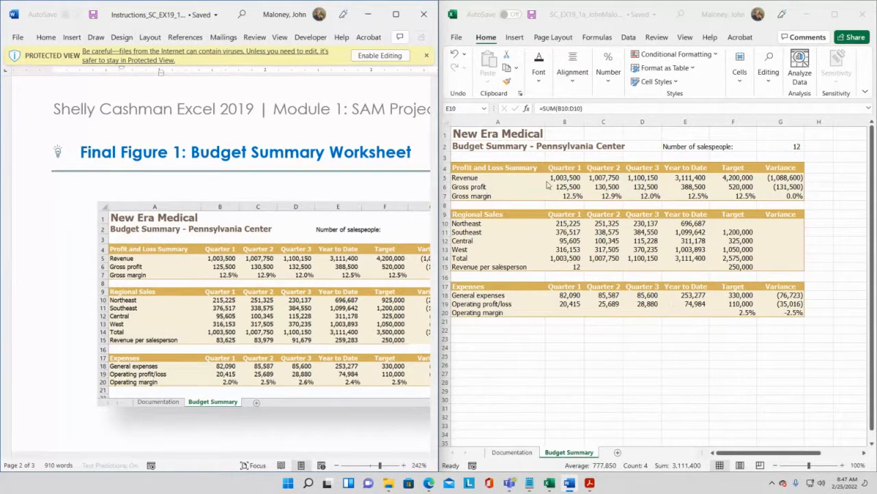
pyautogui.click(532, 15)
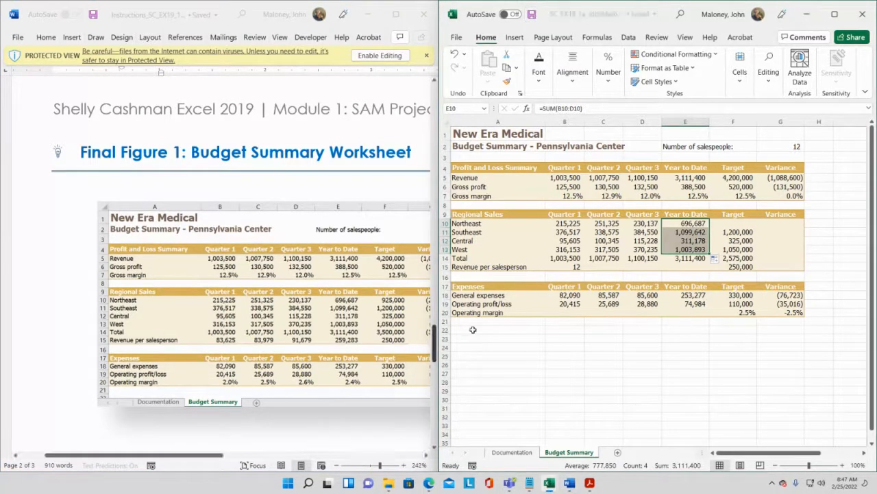
pyautogui.moveTo(438, 359)
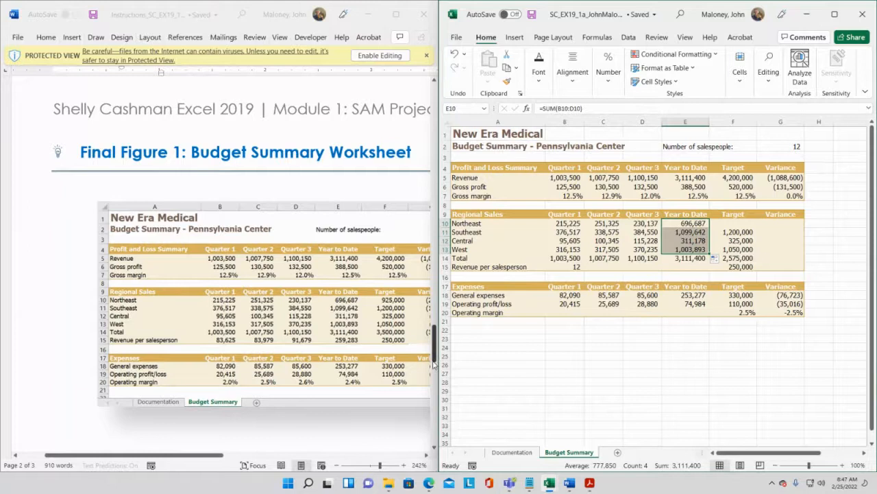
pyautogui.moveTo(434, 360)
pyautogui.mouseDown()
pyautogui.moveTo(434, 341)
pyautogui.moveTo(433, 372)
pyautogui.mouseUp()
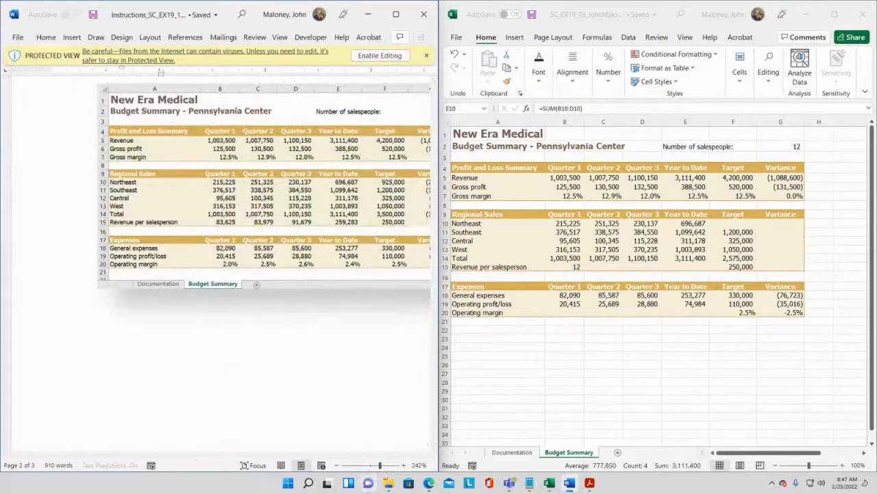
pyautogui.moveTo(379, 465); pyautogui.dragTo(370, 465)
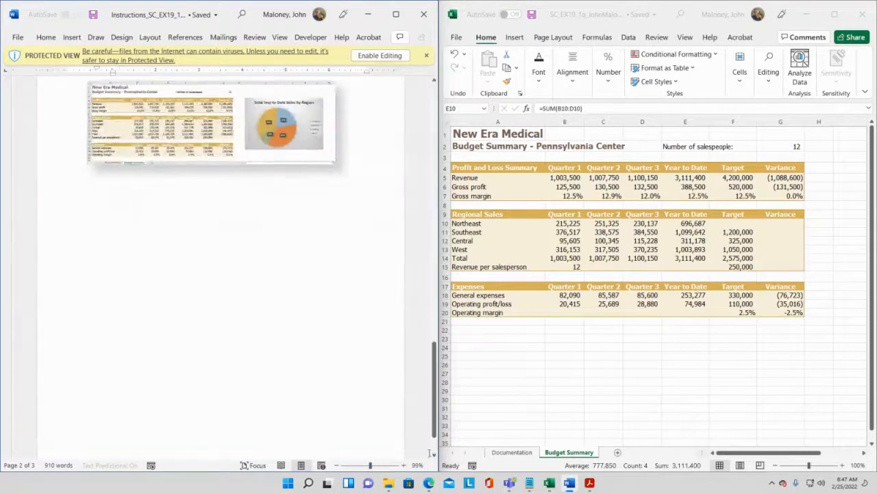
pyautogui.moveTo(434, 425); pyautogui.dragTo(437, 167)
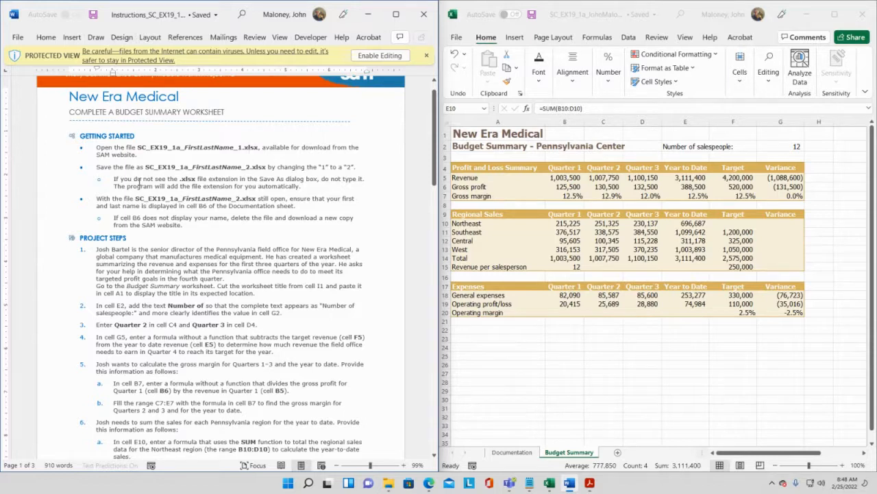
pyautogui.moveTo(115, 178); pyautogui.dragTo(299, 187)
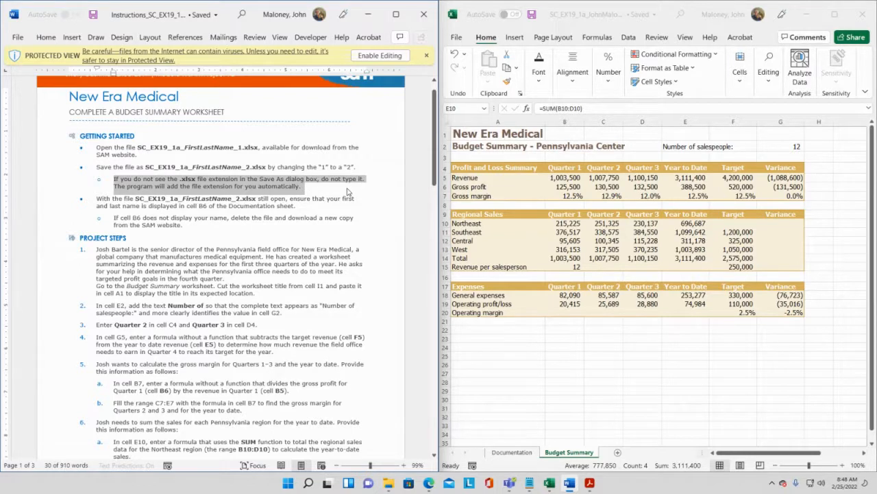
pyautogui.click(534, 19)
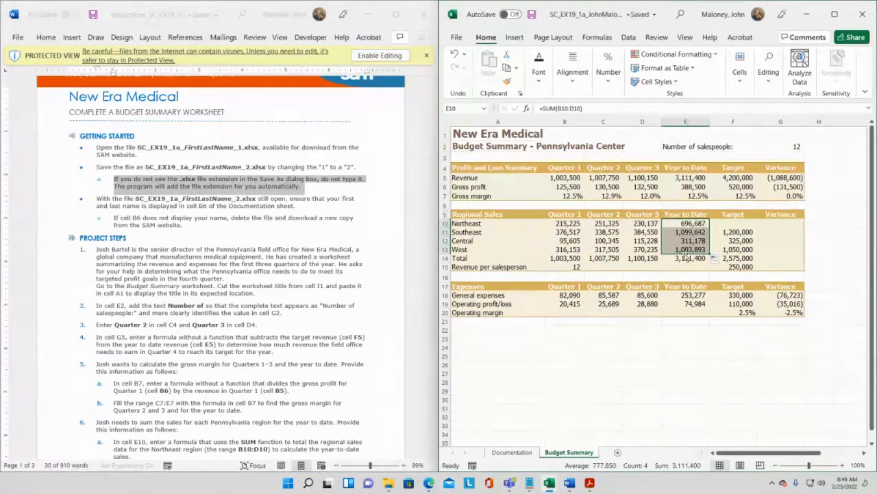
pyautogui.click(646, 249)
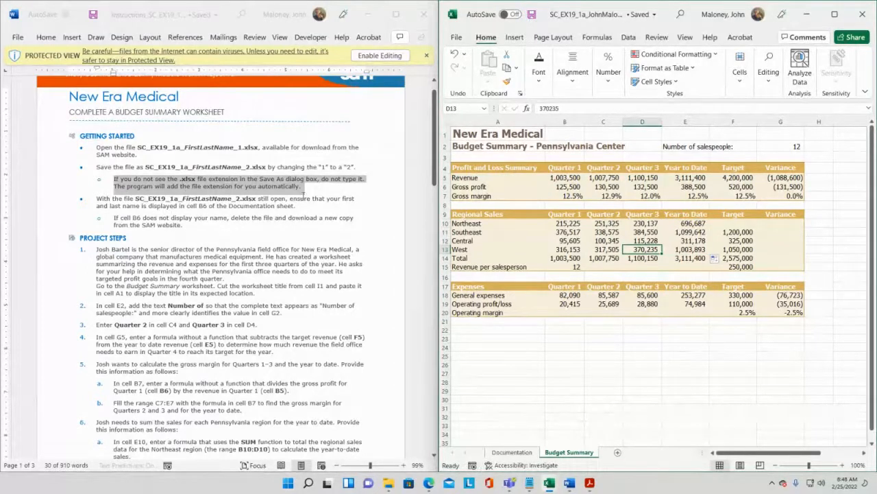
# - Read through project steps 1 and 2 in the instructions document, highlighting their text
pyautogui.scroll(-2, 304, 197)
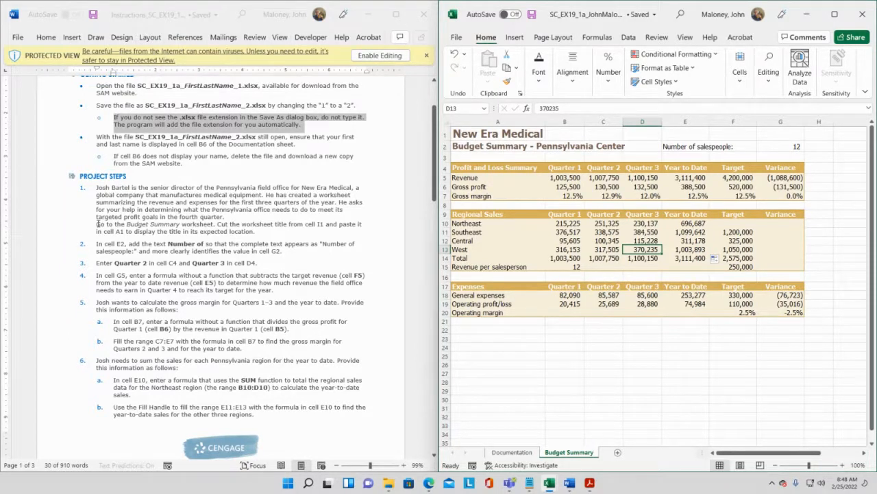
pyautogui.moveTo(98, 223); pyautogui.dragTo(325, 227)
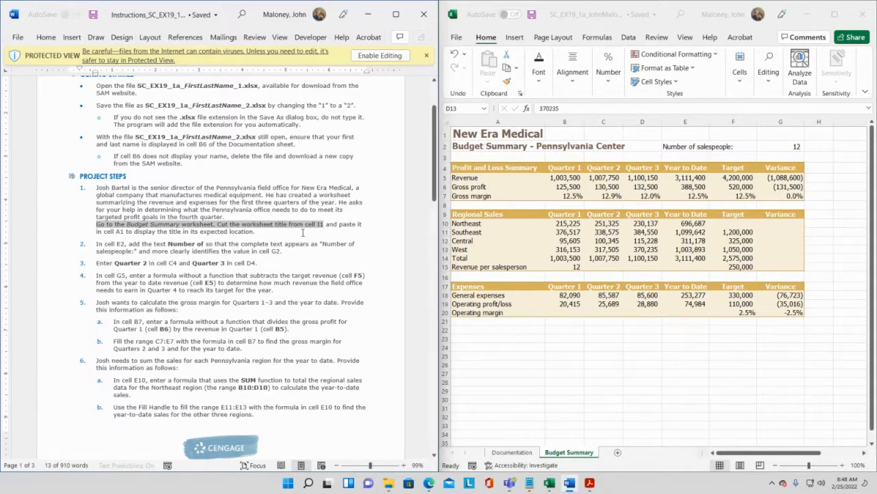
pyautogui.click(288, 237)
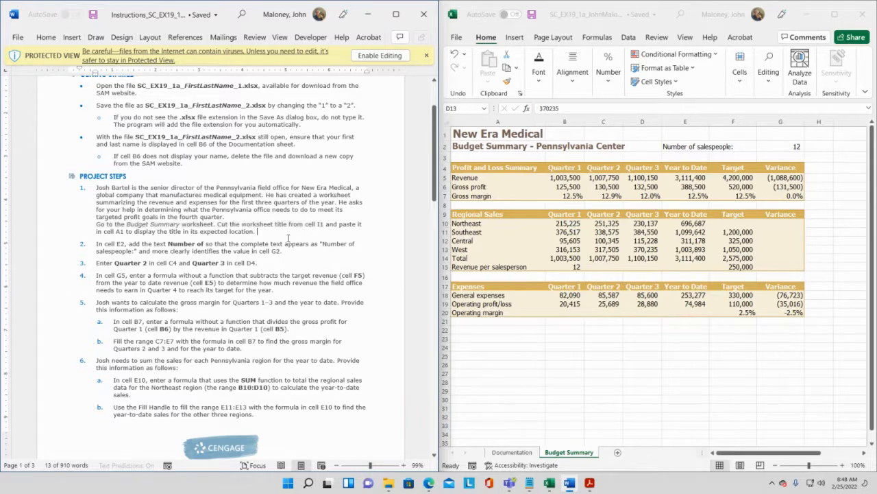
pyautogui.doubleClick(109, 243)
pyautogui.moveTo(147, 243); pyautogui.dragTo(203, 244)
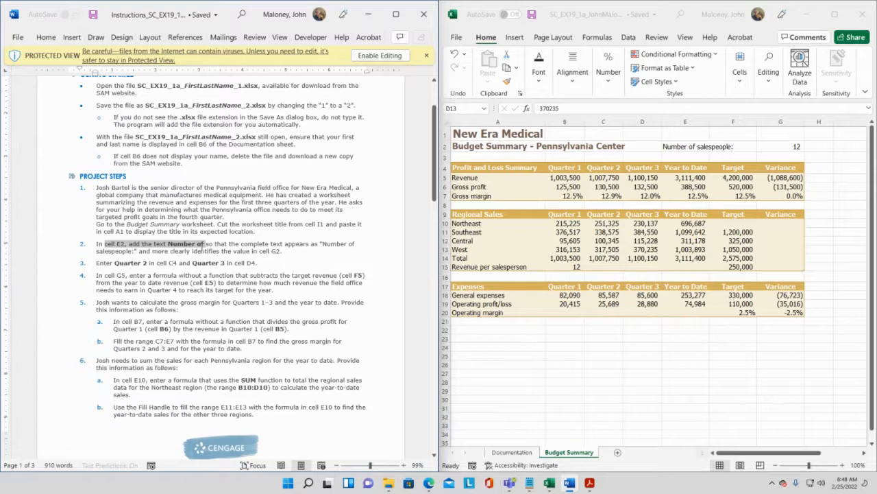
pyautogui.moveTo(203, 244); pyautogui.dragTo(189, 251)
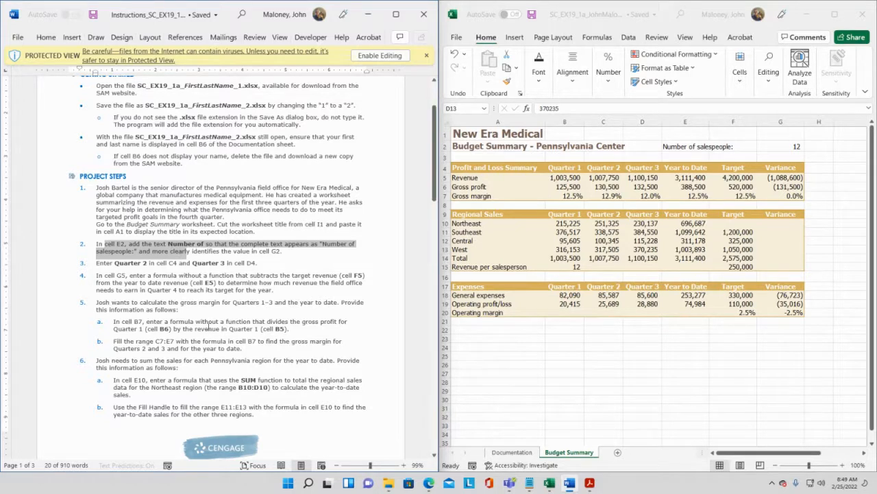
pyautogui.click(206, 324)
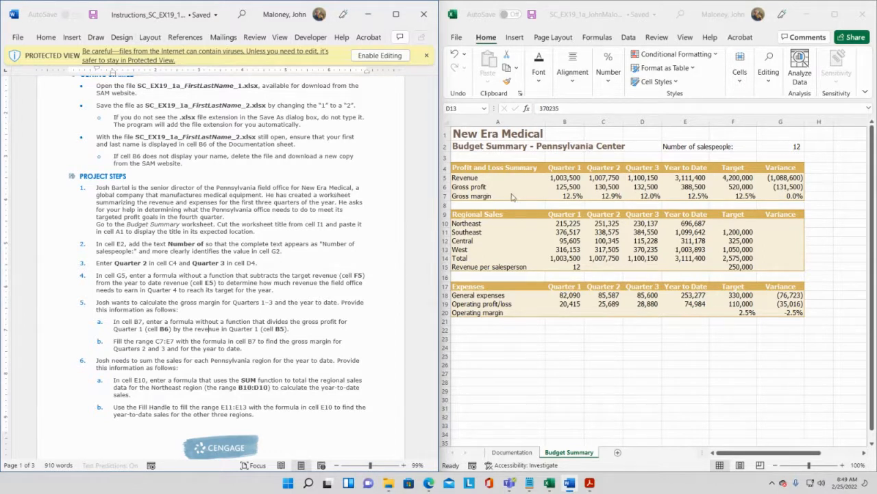
# - Check the Quarter 2 and Quarter 3 headings in C4:D4 and the variance formula in G5 against steps 3 and 4
pyautogui.click(593, 169)
pyautogui.click(590, 168)
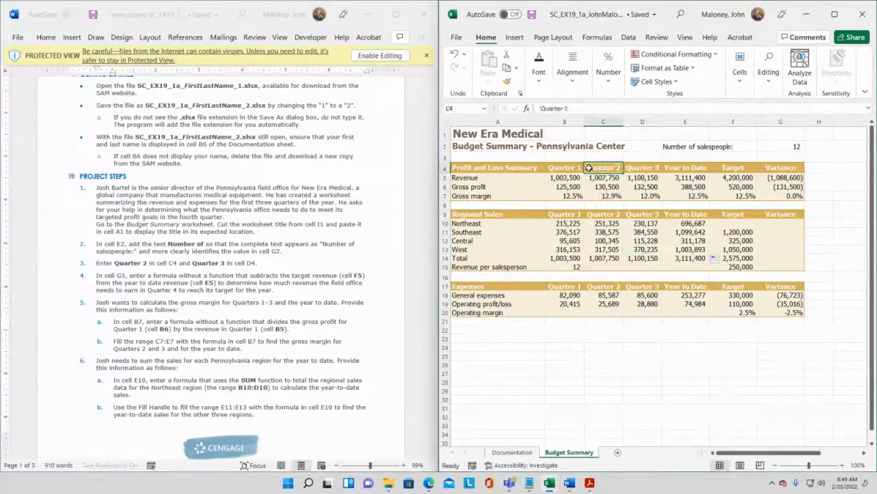
pyautogui.click(641, 168)
pyautogui.click(605, 172)
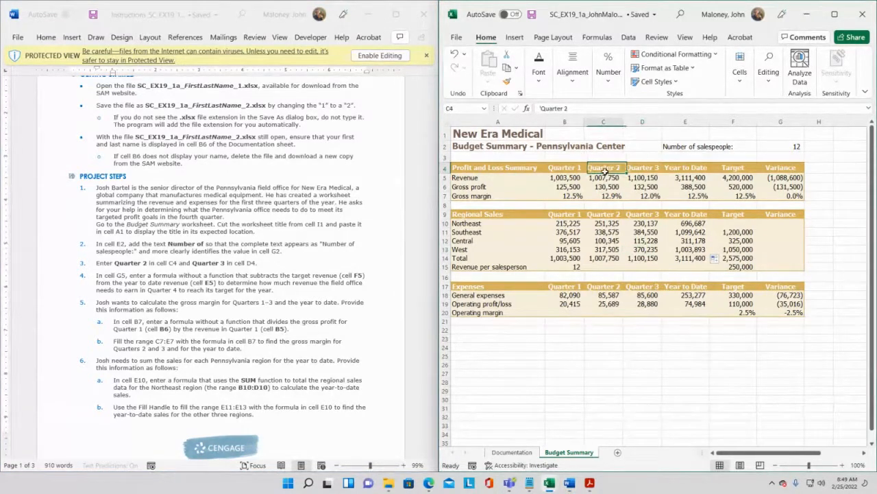
pyautogui.click(634, 169)
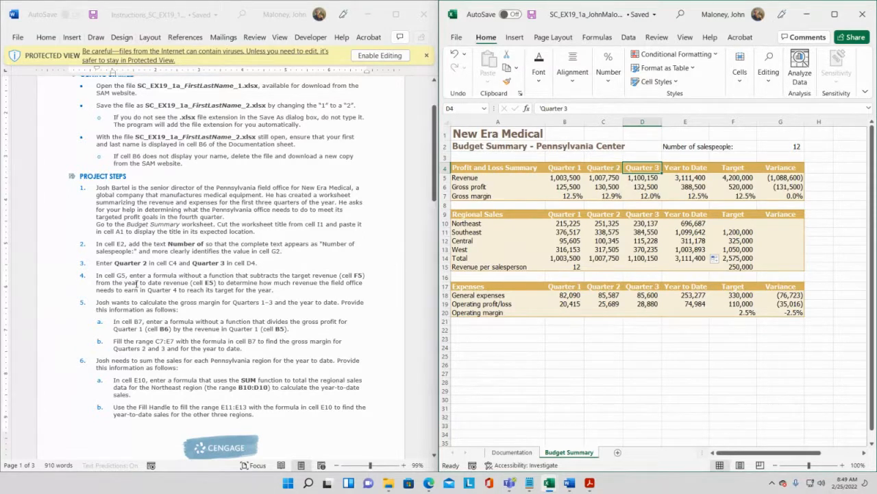
pyautogui.click(136, 283)
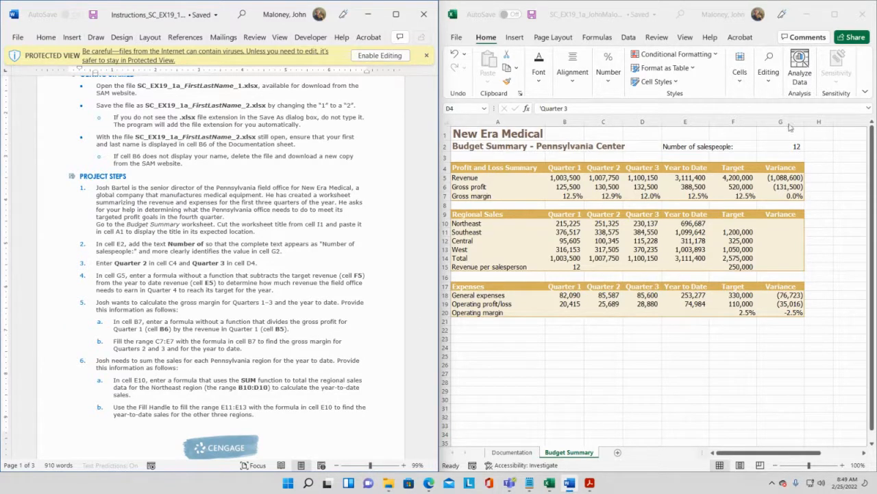
pyautogui.click(776, 178)
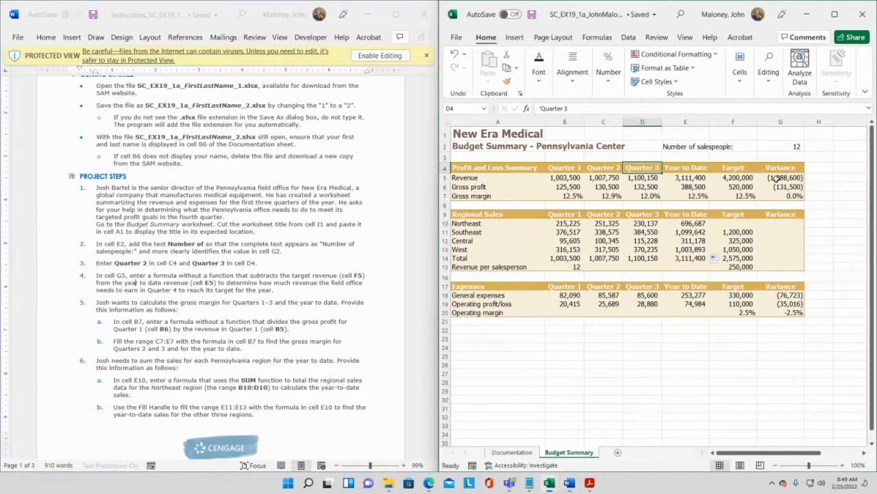
pyautogui.click(778, 178)
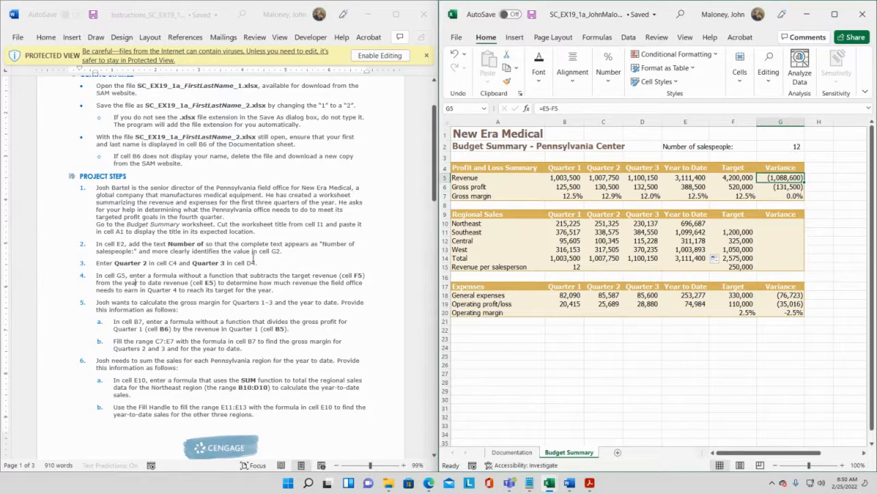
# - Compare the gross margin formula in B7 with the step 5 instructions and reread step 6
pyautogui.click(187, 290)
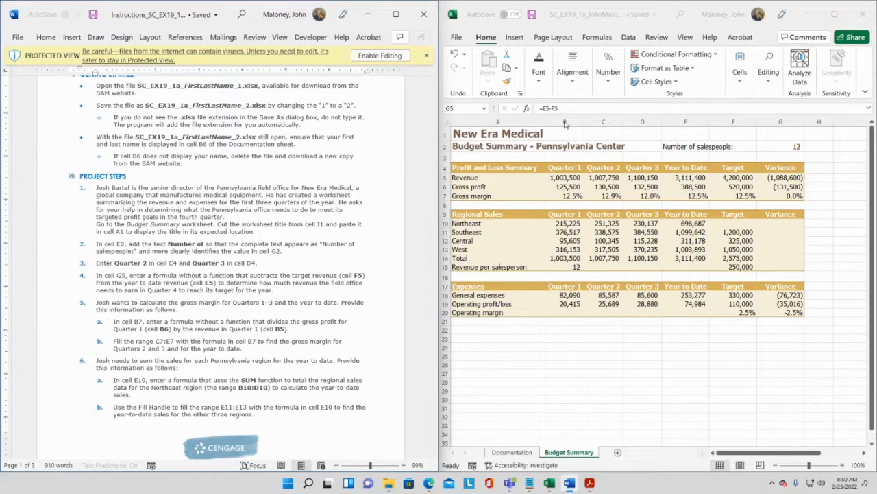
pyautogui.click(567, 196)
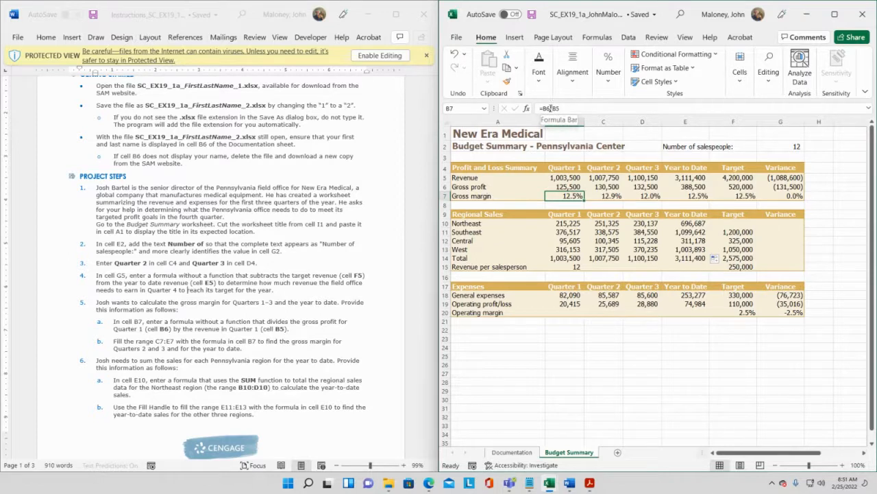
pyautogui.click(169, 341)
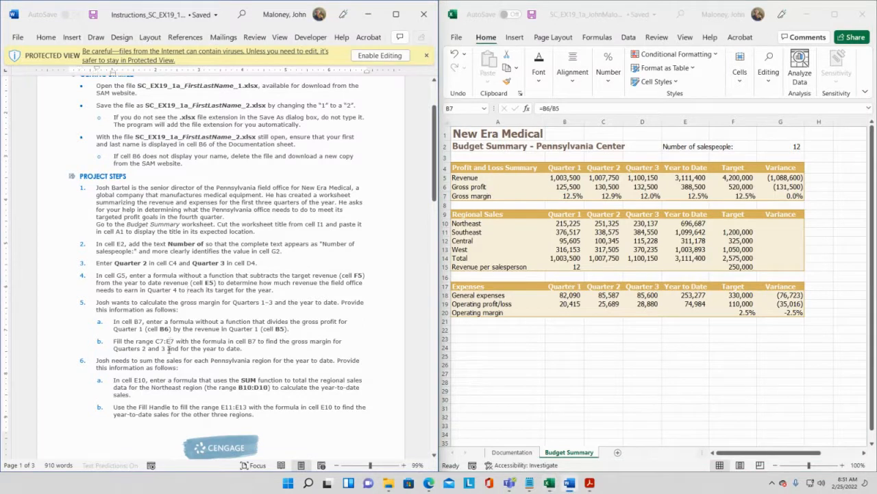
pyautogui.click(568, 197)
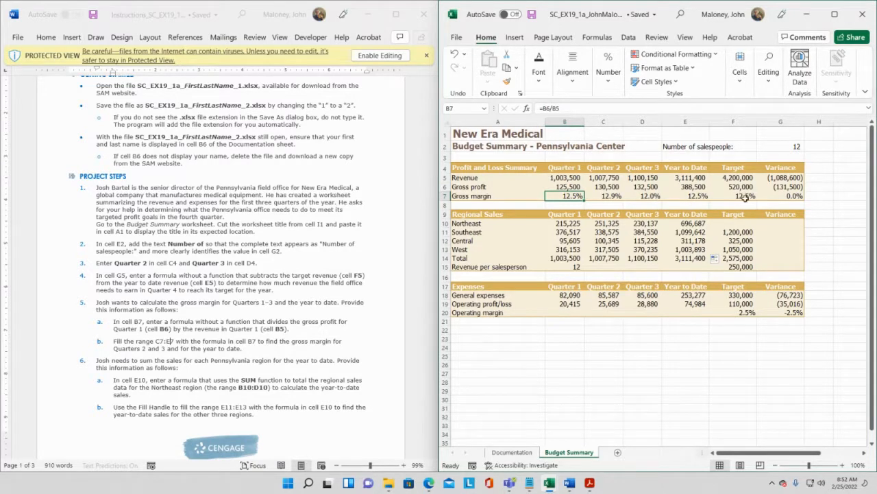
pyautogui.click(105, 334)
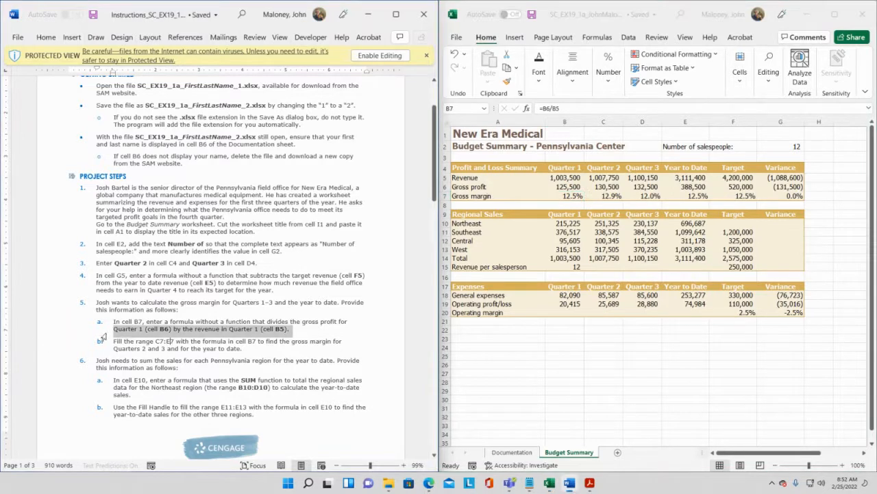
pyautogui.scroll(-2, 184, 348)
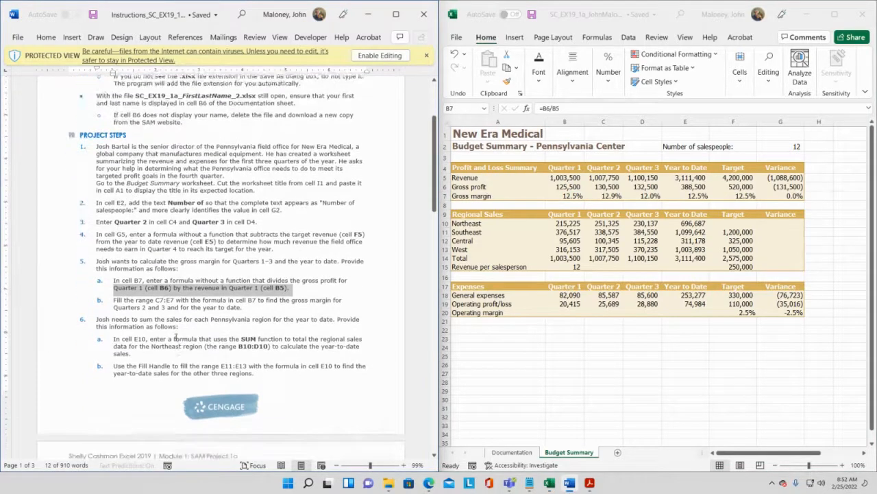
pyautogui.click(176, 338)
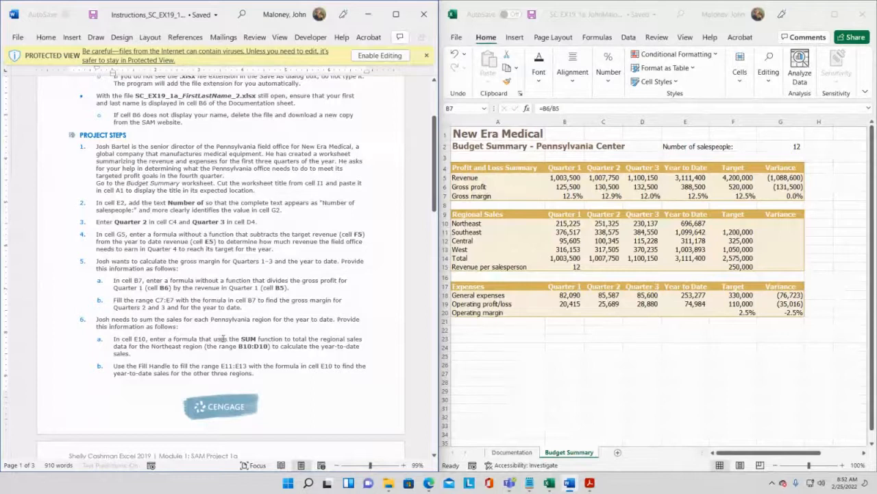
pyautogui.moveTo(222, 338); pyautogui.dragTo(267, 336)
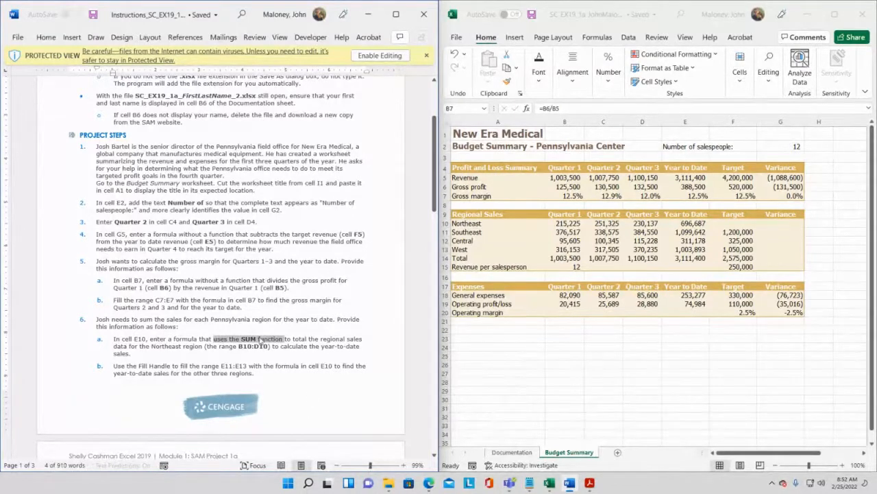
pyautogui.click(300, 365)
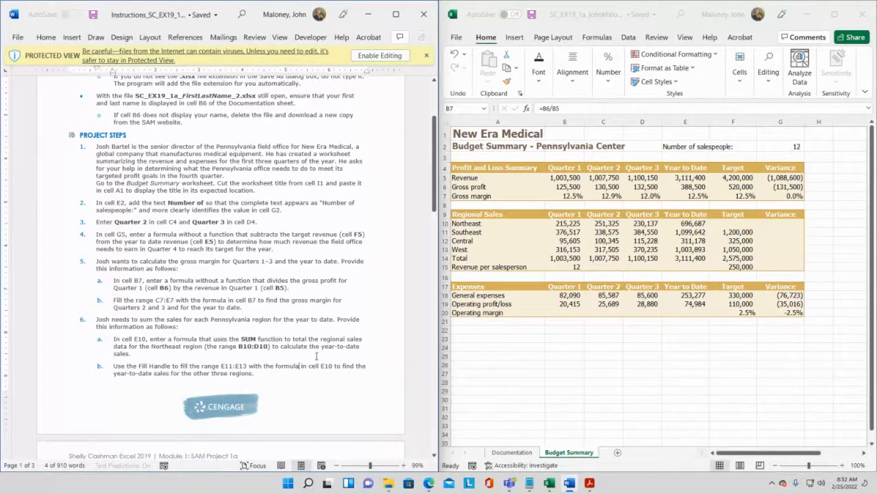
pyautogui.click(508, 244)
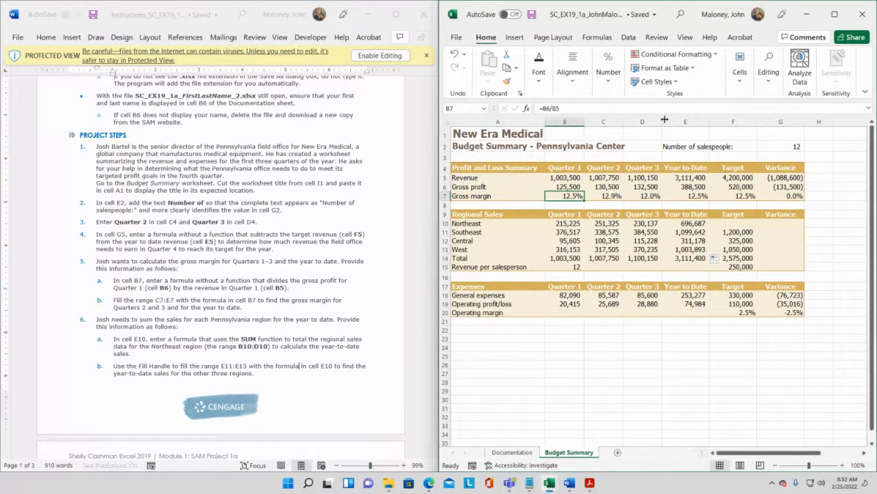
# - Inspect the SUM formula in E10 and the Northeast cells B10:D10 it adds
pyautogui.click(684, 222)
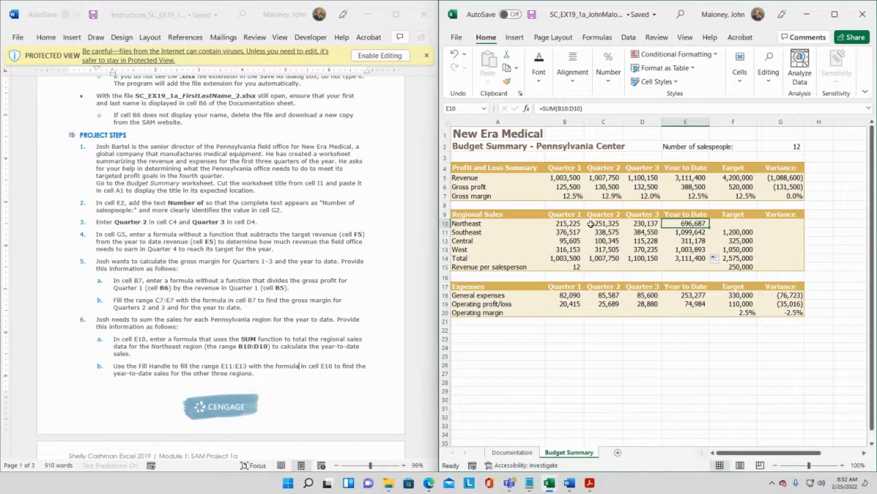
pyautogui.click(569, 224)
pyautogui.click(597, 224)
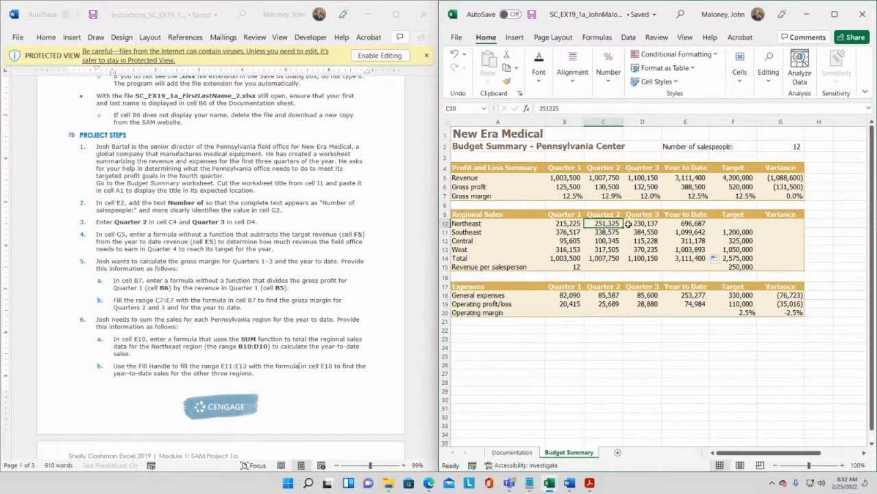
pyautogui.click(646, 224)
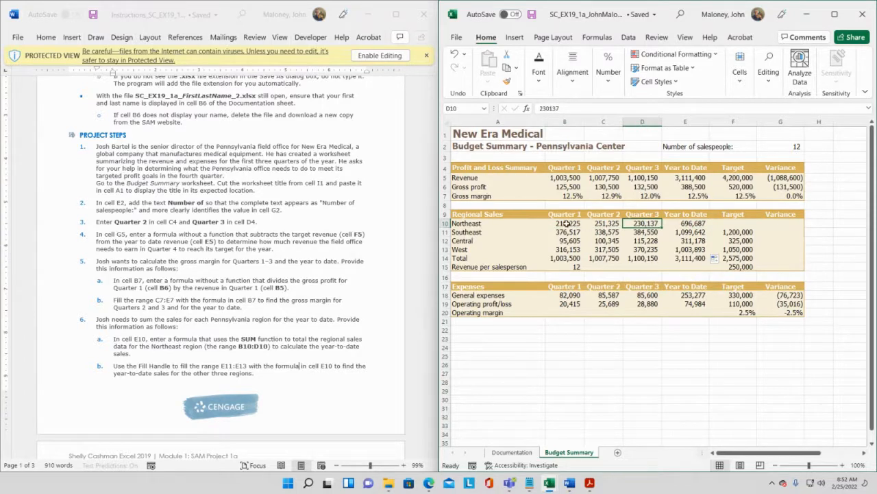
pyautogui.moveTo(564, 223); pyautogui.dragTo(634, 231)
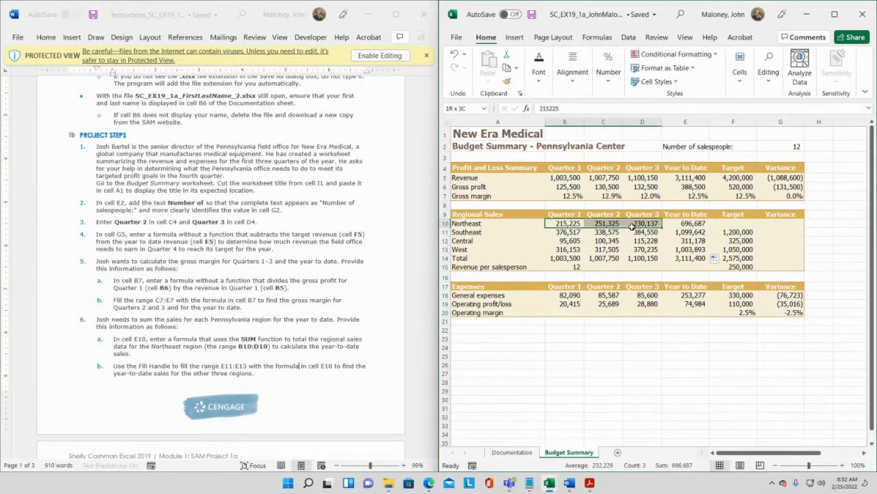
pyautogui.click(690, 226)
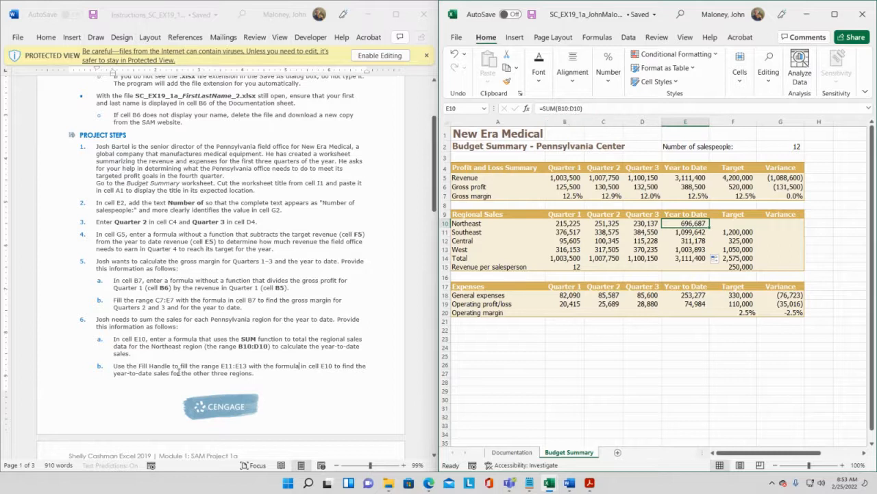
# - Scroll through the instructions document to review the remaining project steps 7 to 12
pyautogui.scroll(-1, 151, 352)
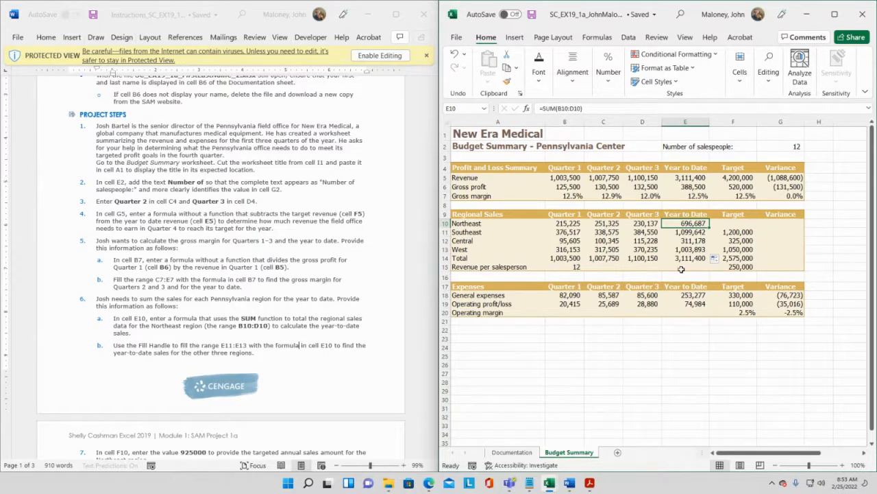
pyautogui.scroll(-2, 116, 345)
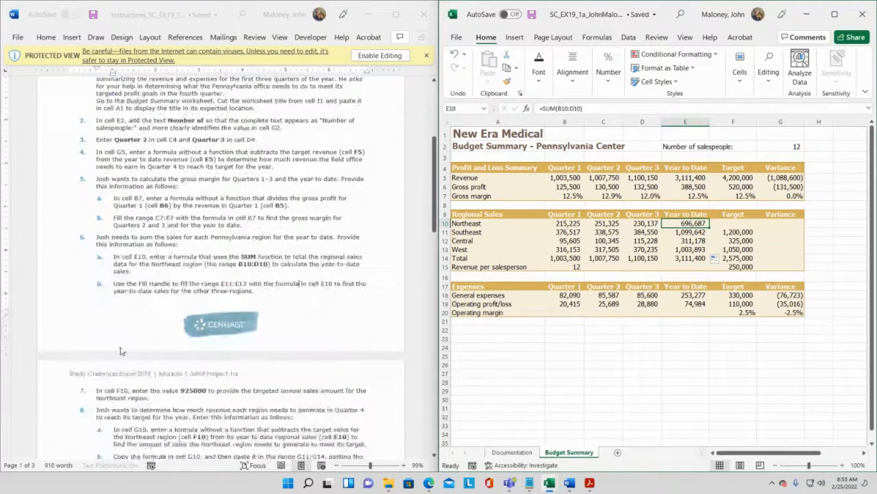
pyautogui.scroll(-5, 138, 282)
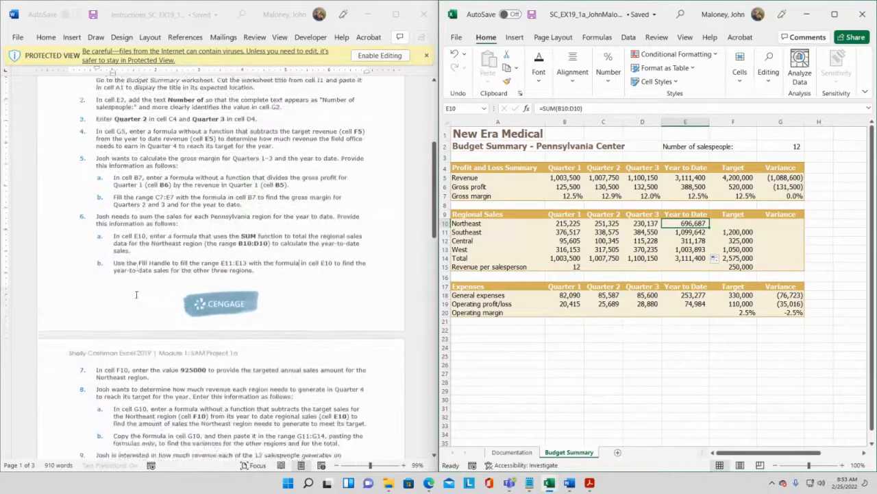
pyautogui.scroll(-4, 135, 293)
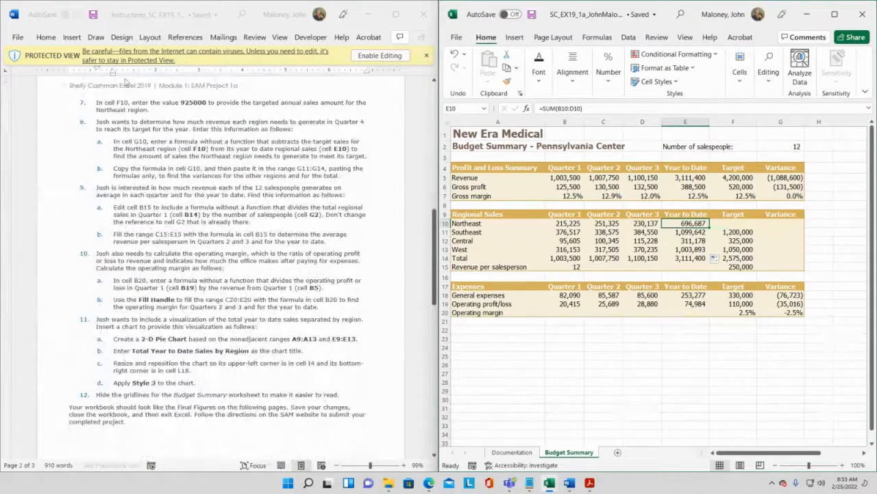
# - Close the open Excel workbooks and minimize the instructions document
pyautogui.click(532, 15)
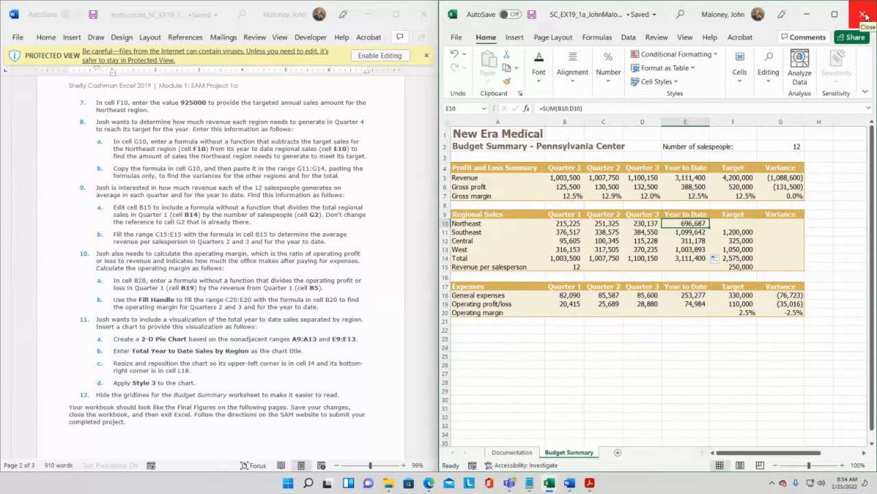
pyautogui.click(532, 14)
pyautogui.click(863, 14)
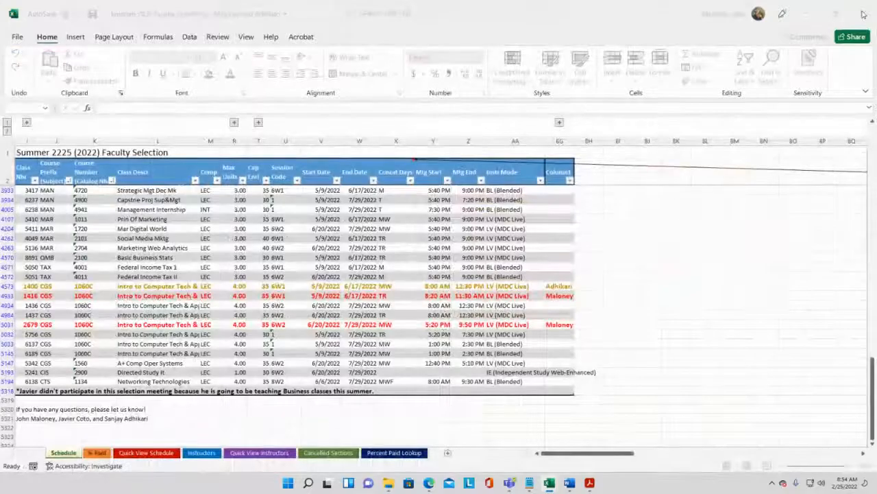
pyautogui.click(863, 14)
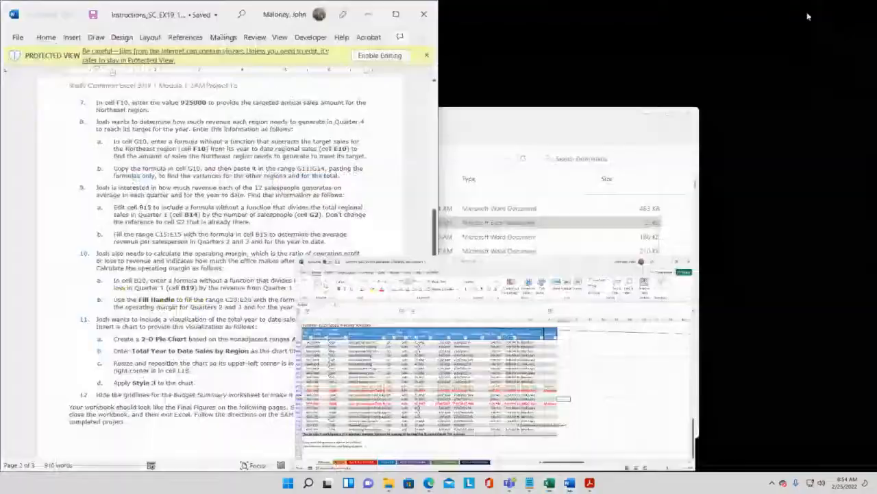
pyautogui.click(368, 15)
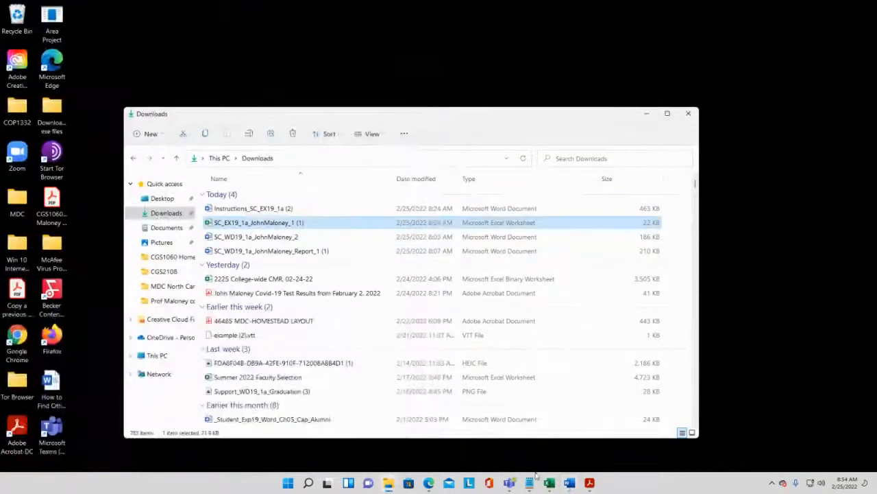
# - Switch to the browser and bring up the MindTap course tab, closing the MDC Library tab
pyautogui.moveTo(428, 483)
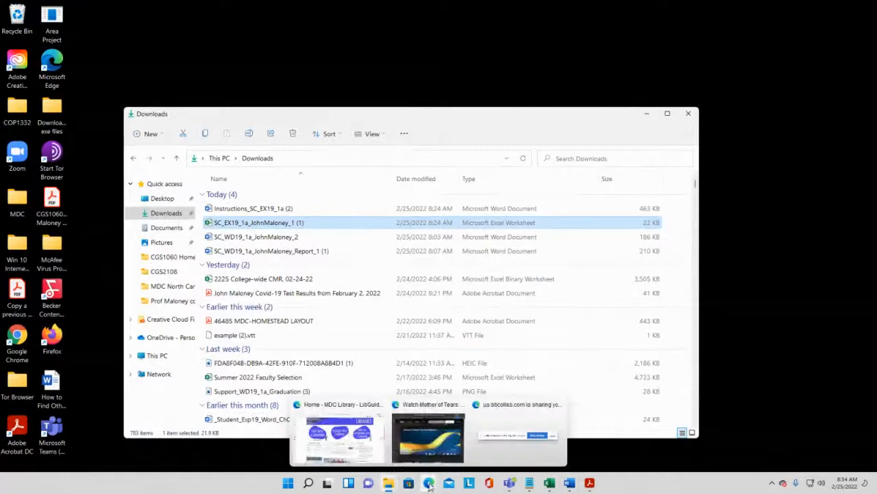
pyautogui.click(370, 454)
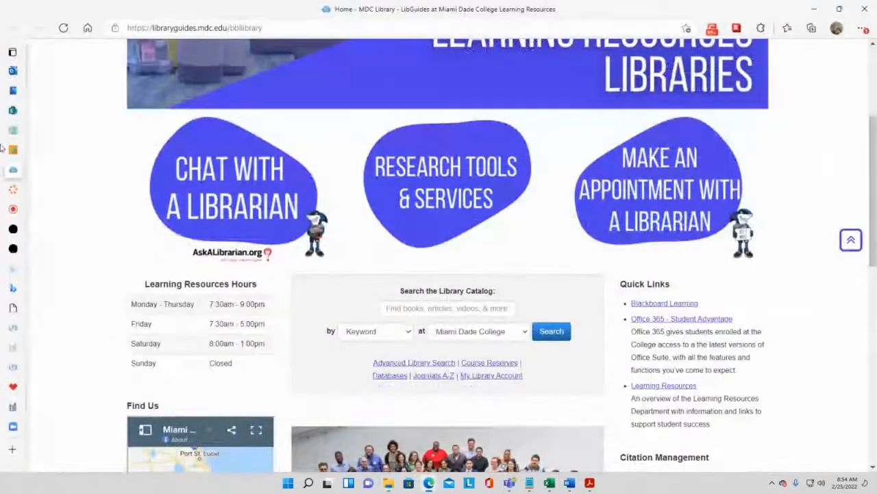
pyautogui.moveTo(35, 196)
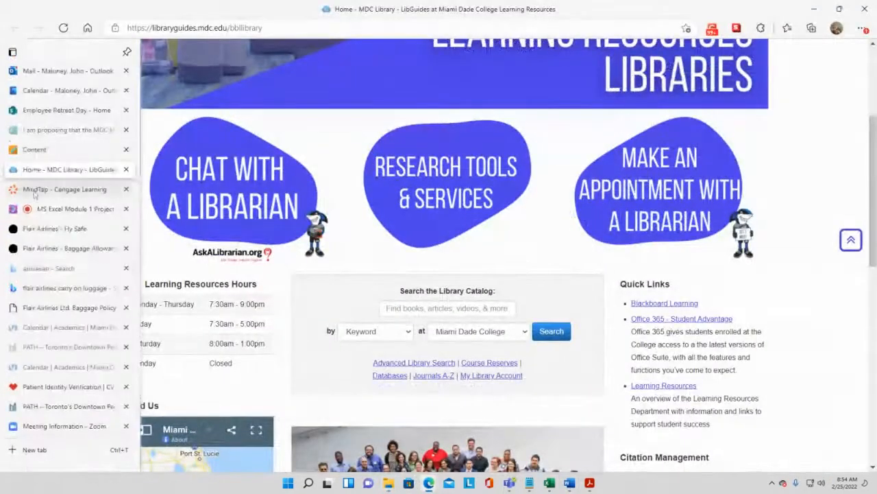
pyautogui.click(125, 169)
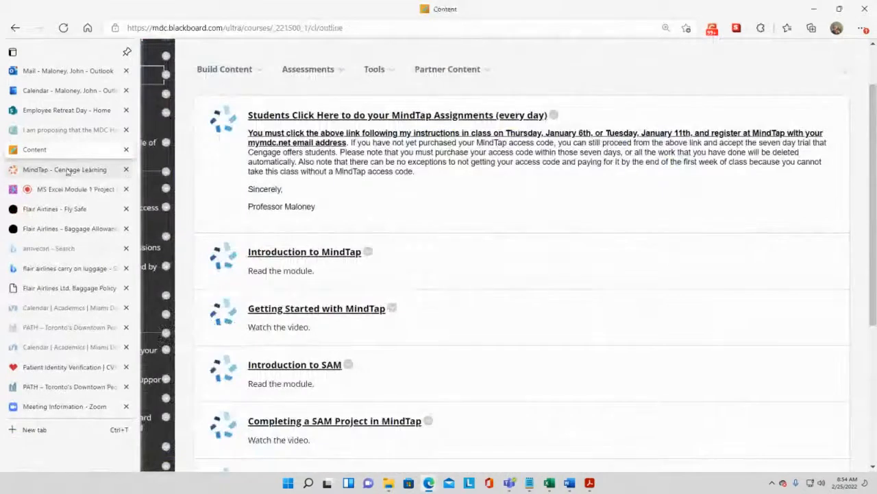
pyautogui.click(67, 171)
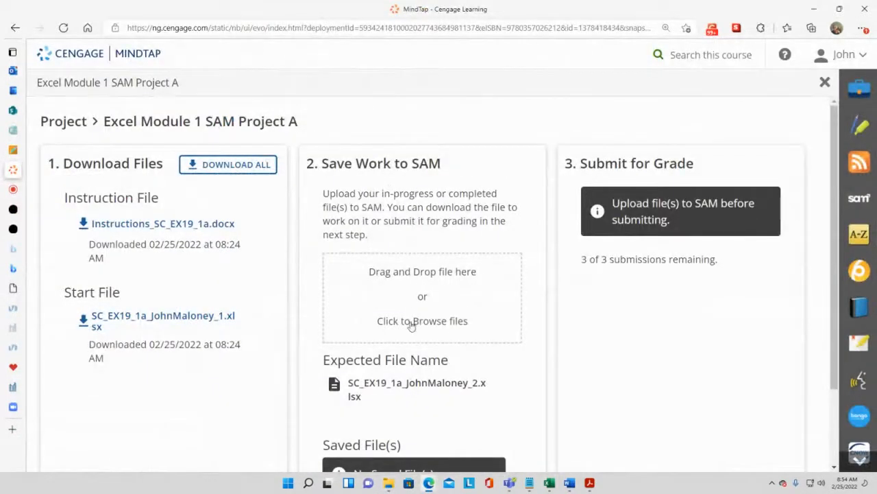
# - Close the project page and relaunch the Excel Module 1 SAM Project A assignment from the course list
pyautogui.click(827, 82)
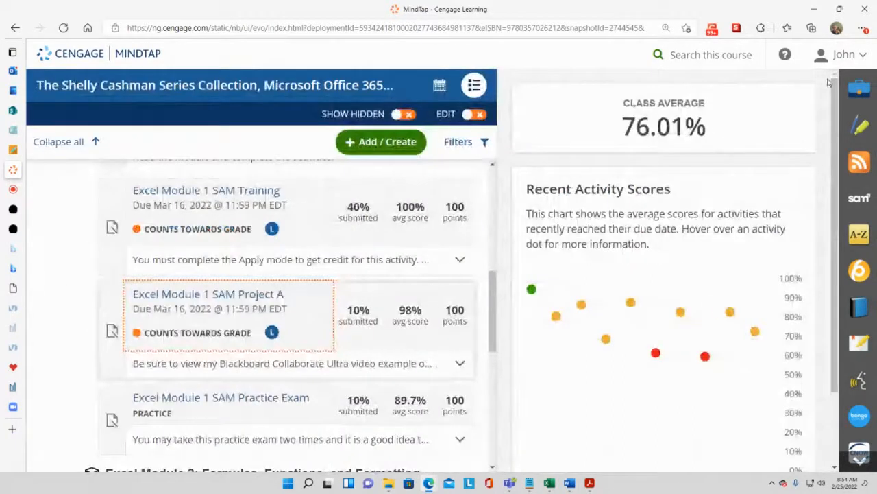
pyautogui.moveTo(549, 484)
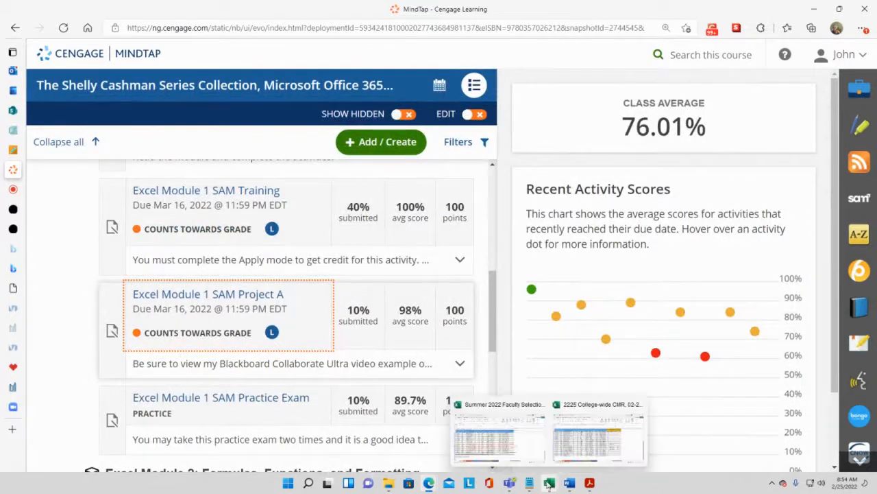
pyautogui.click(594, 451)
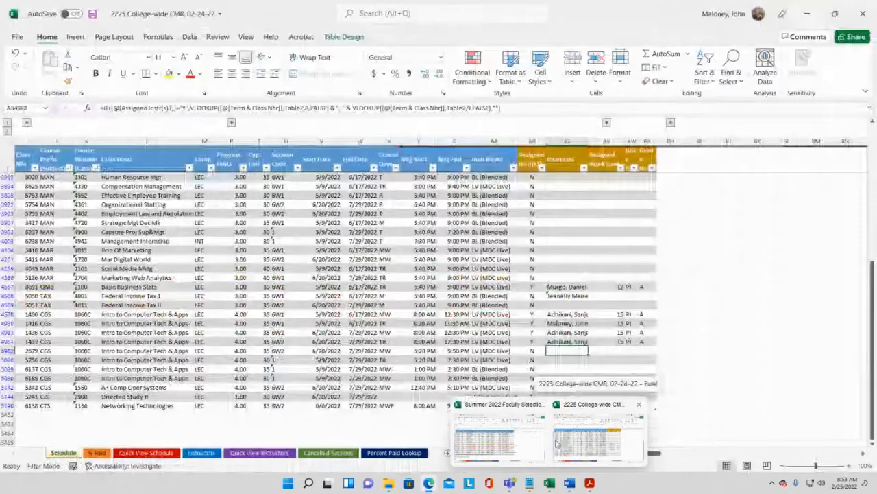
pyautogui.click(499, 442)
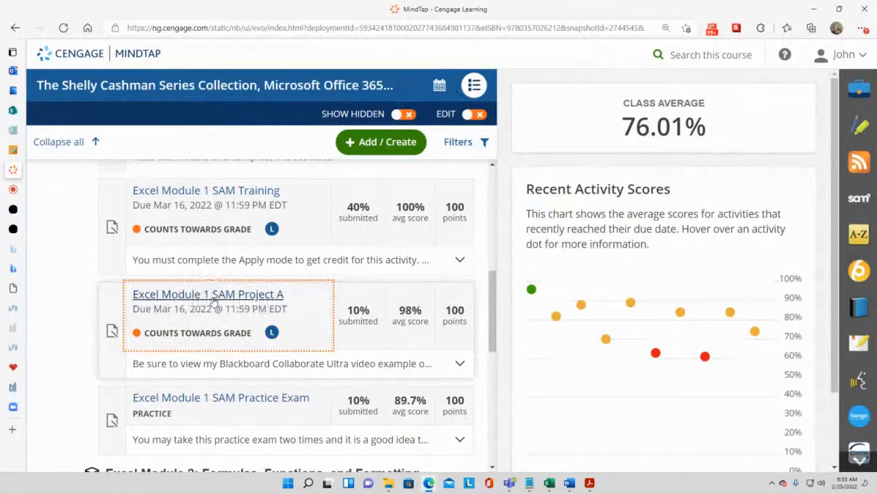
pyautogui.click(213, 295)
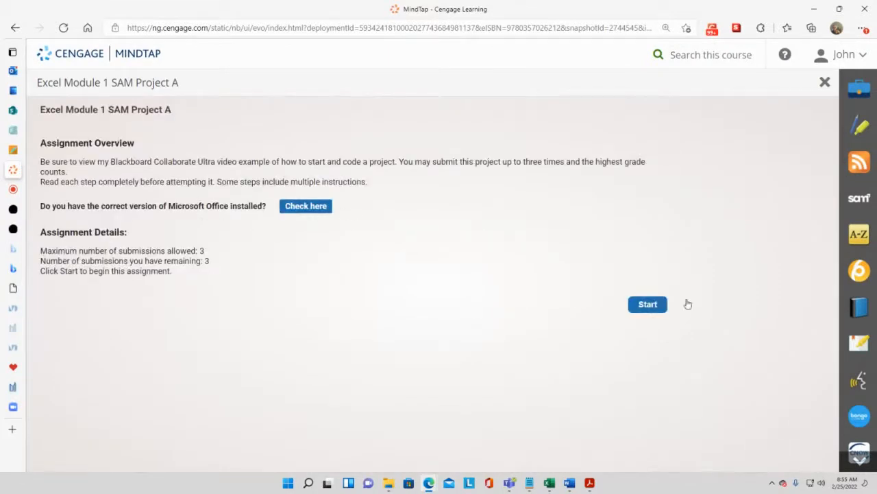
pyautogui.click(663, 304)
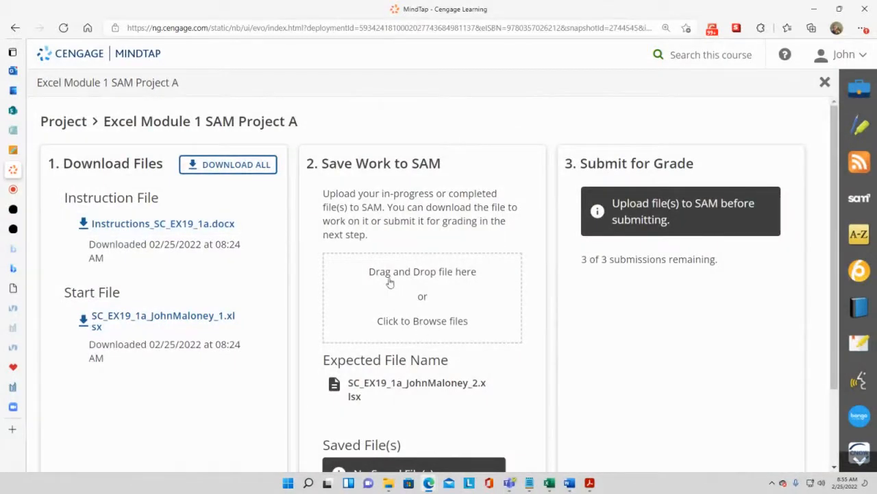
# - Upload the _2 project workbook from the Desktop > MDC > Spring 2022 > CGS1060 Homestead folder to Save Work to SAM
pyautogui.click(425, 323)
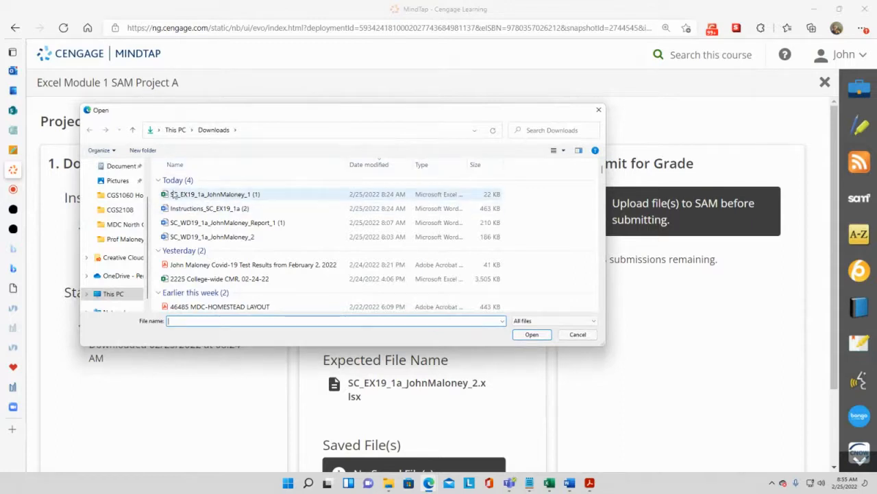
pyautogui.moveTo(149, 237); pyautogui.dragTo(147, 193)
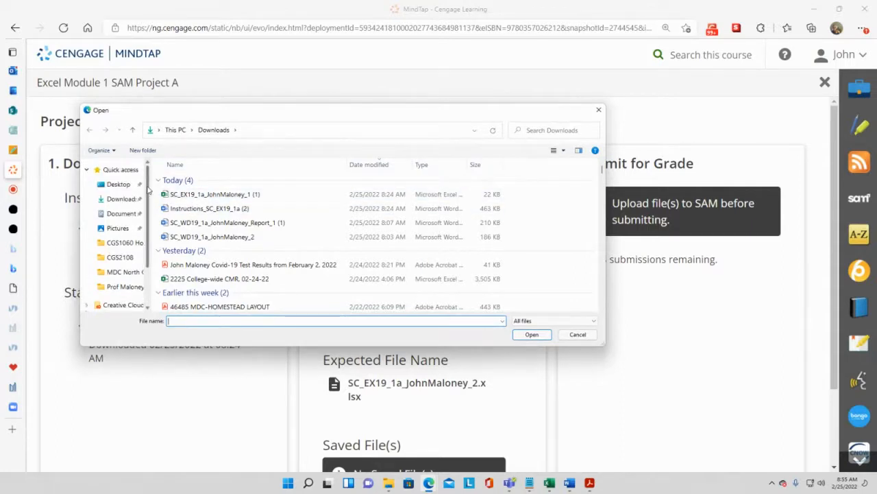
pyautogui.click(117, 183)
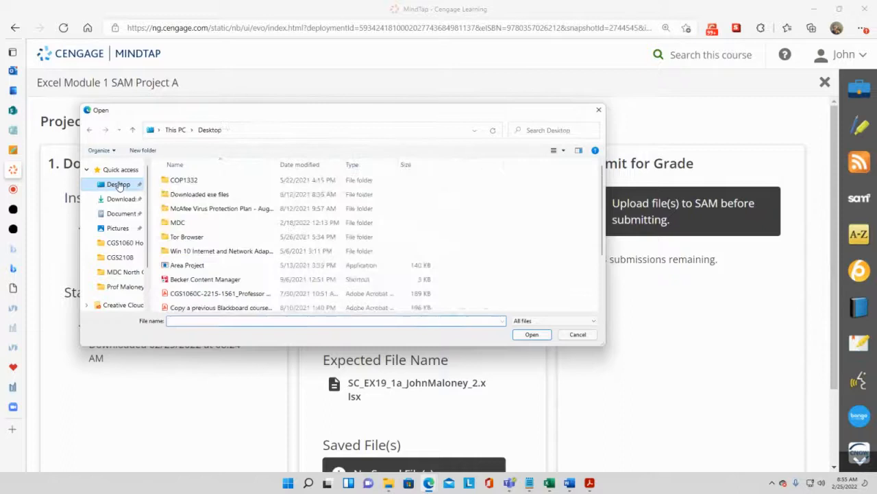
pyautogui.doubleClick(171, 223)
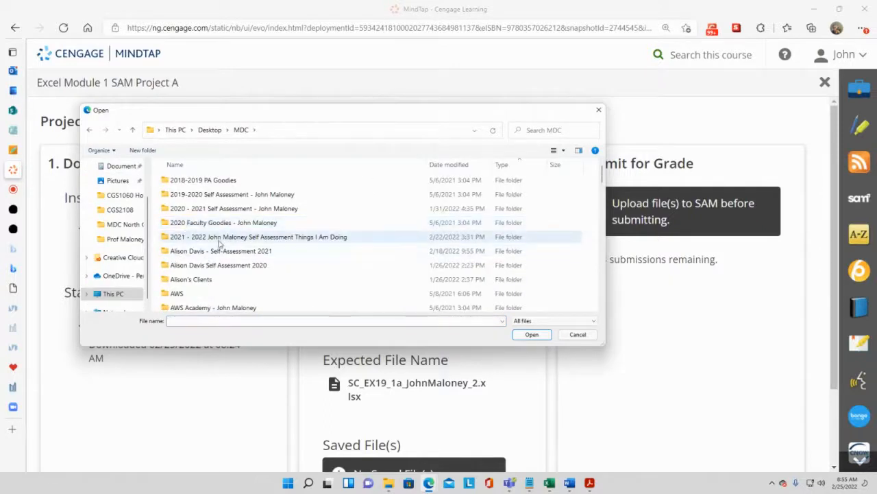
pyautogui.scroll(-5, 213, 271)
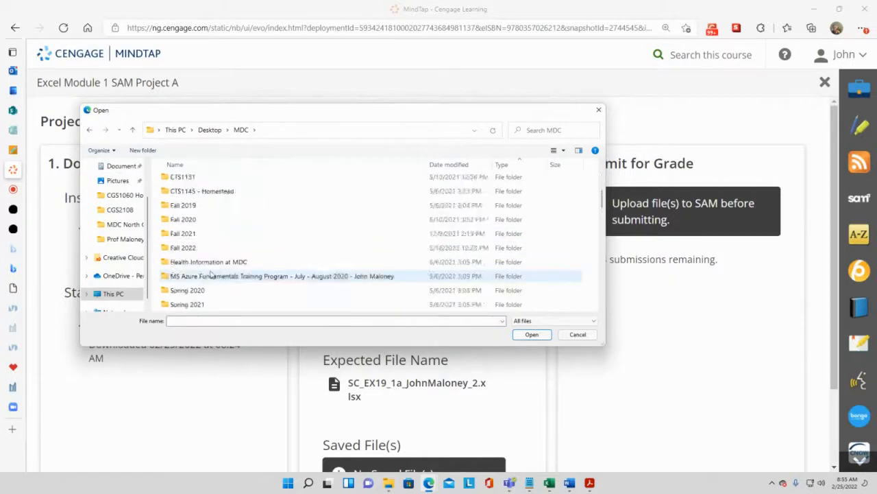
pyautogui.scroll(-1, 211, 273)
pyautogui.click(198, 278)
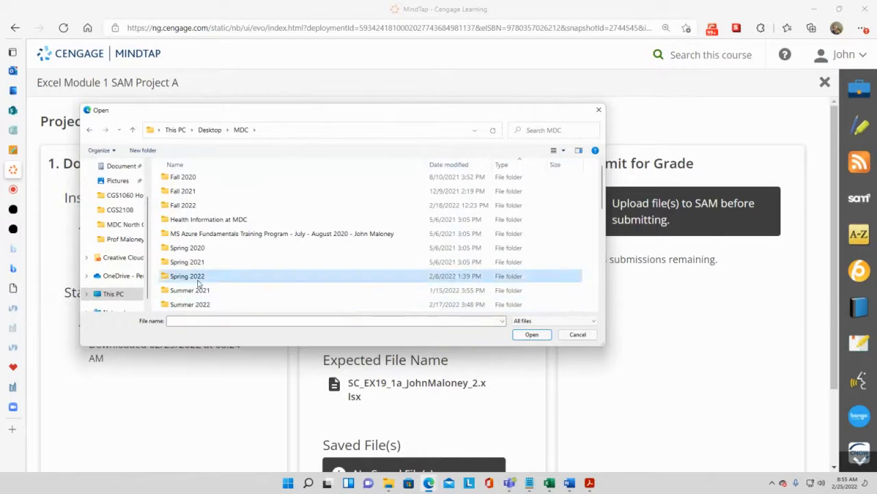
pyautogui.doubleClick(198, 277)
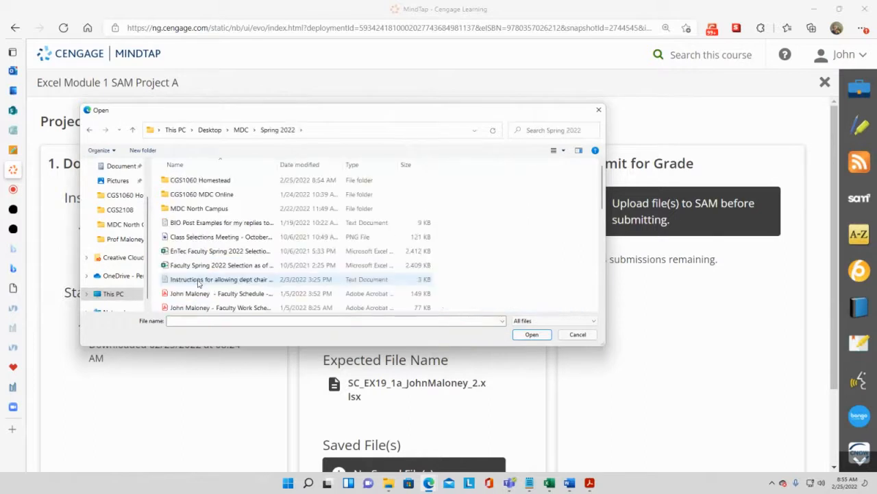
pyautogui.click(222, 182)
pyautogui.doubleClick(222, 182)
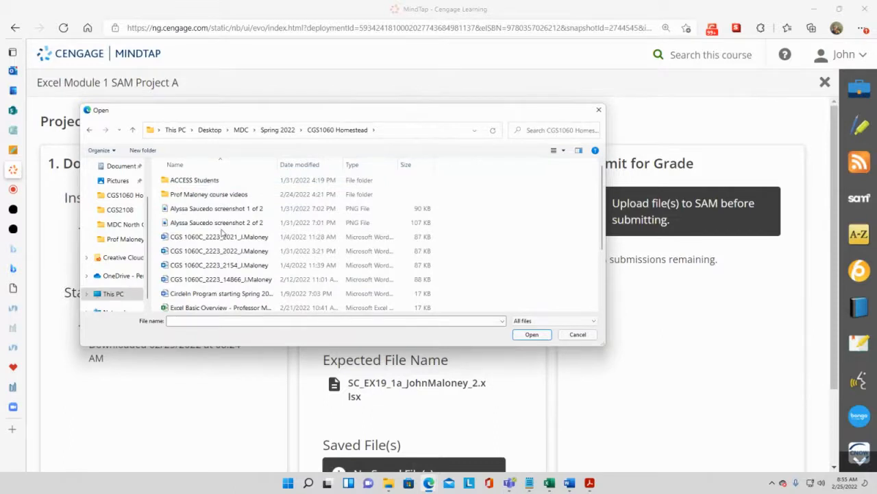
pyautogui.scroll(-2, 221, 233)
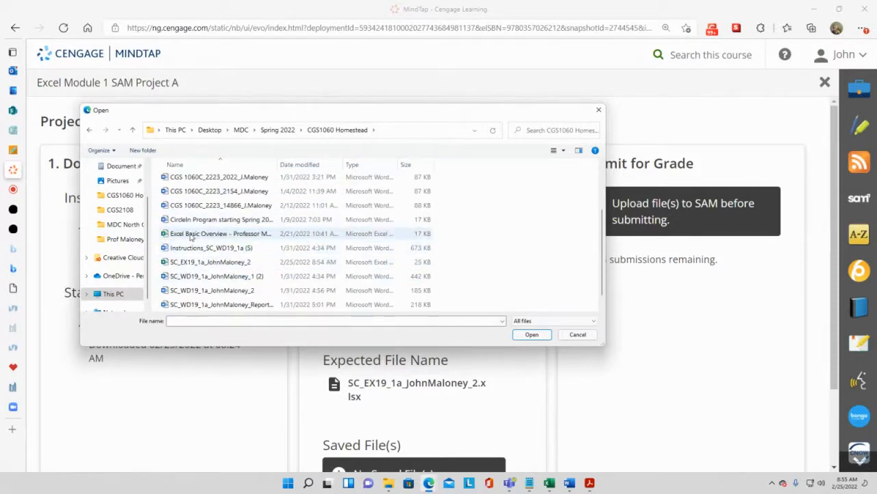
pyautogui.scroll(-1, 198, 240)
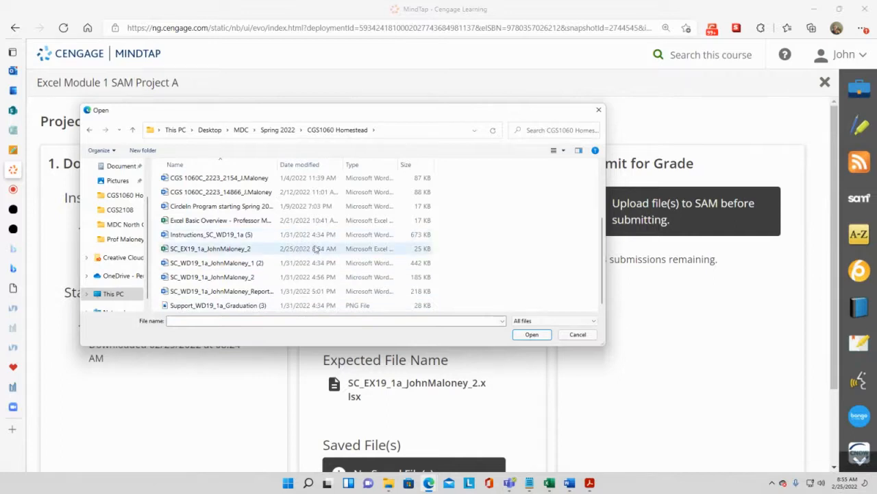
pyautogui.click(201, 249)
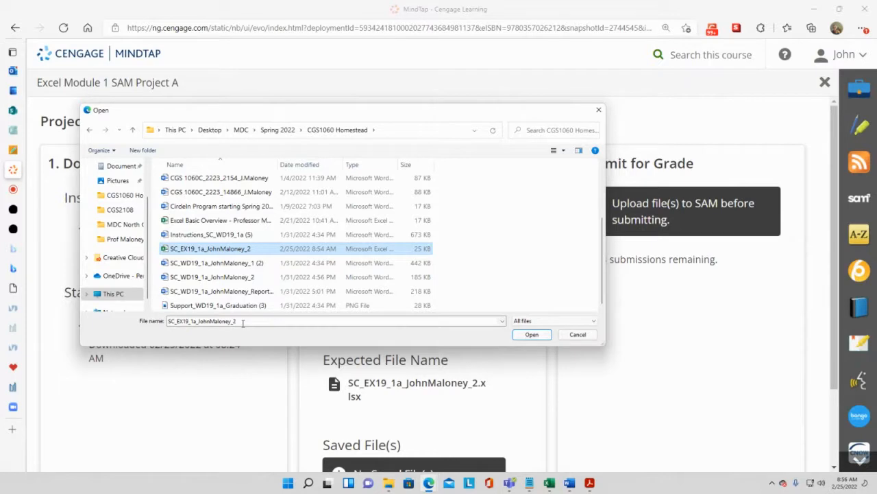
pyautogui.click(529, 334)
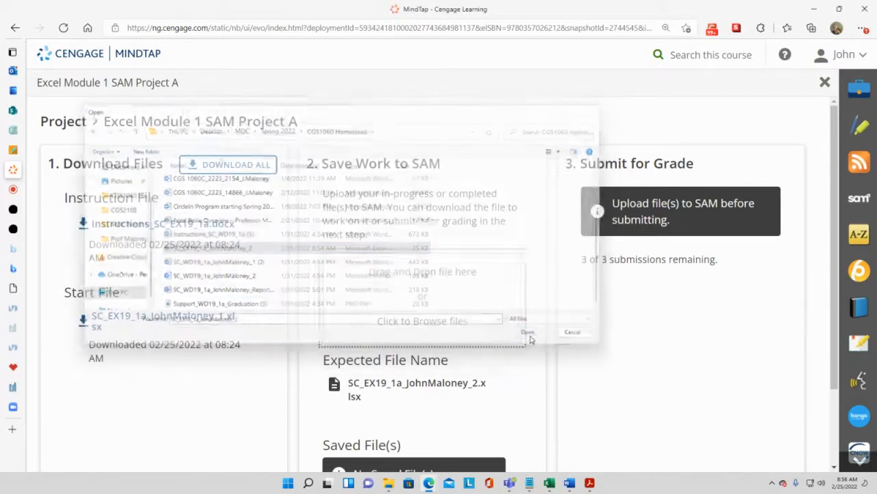
# - Submit the uploaded workbook for grading
pyautogui.scroll(-2, 425, 295)
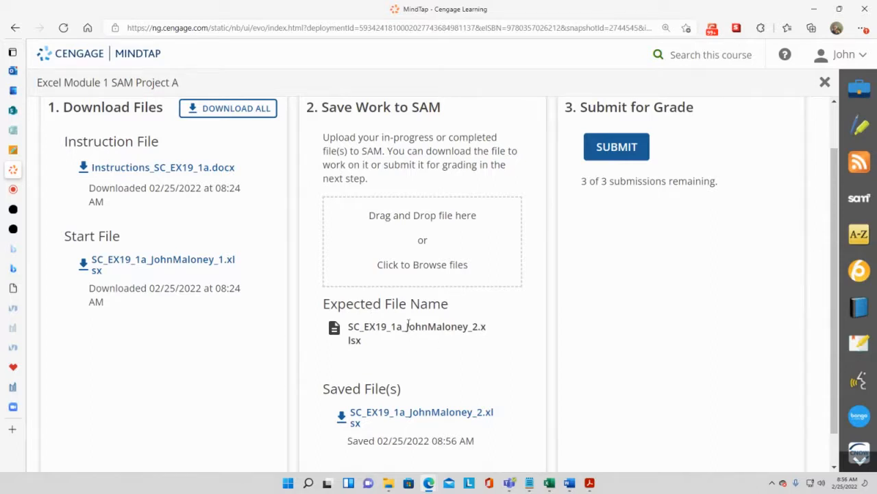
pyautogui.scroll(-1, 408, 326)
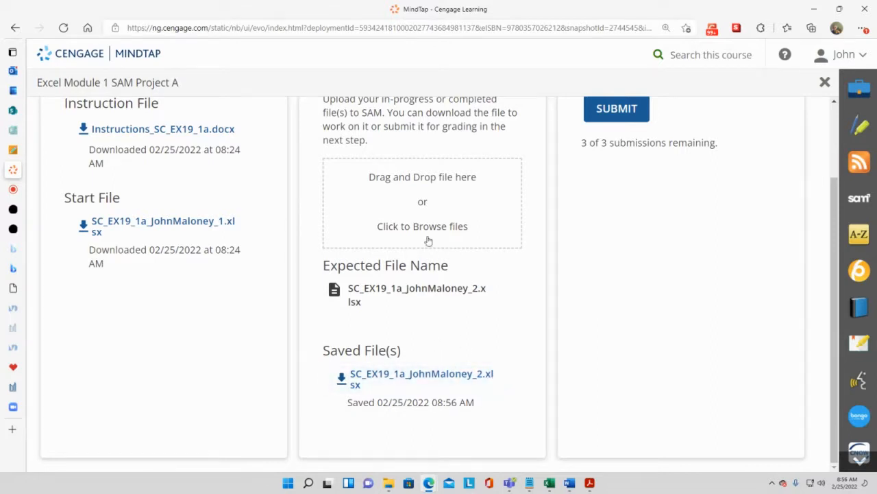
pyautogui.scroll(3, 633, 221)
pyautogui.click(631, 209)
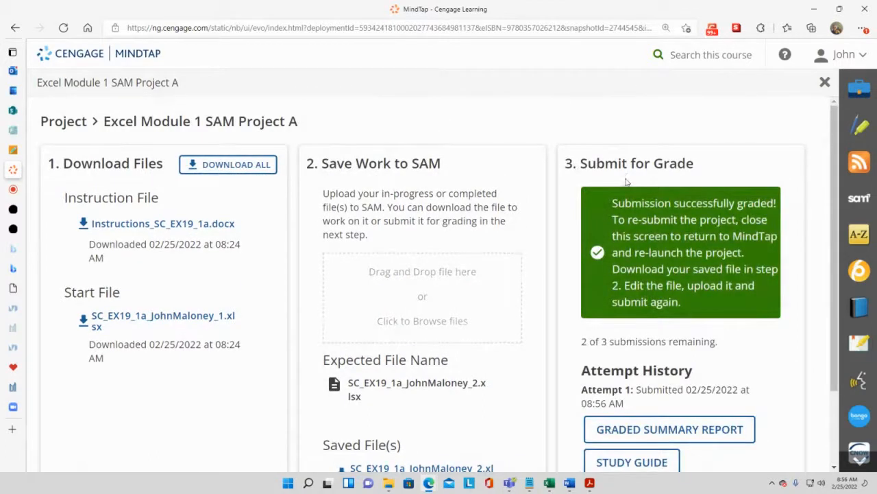
# - Download the graded summary report for the attempt and open it in Excel
pyautogui.scroll(-1, 626, 182)
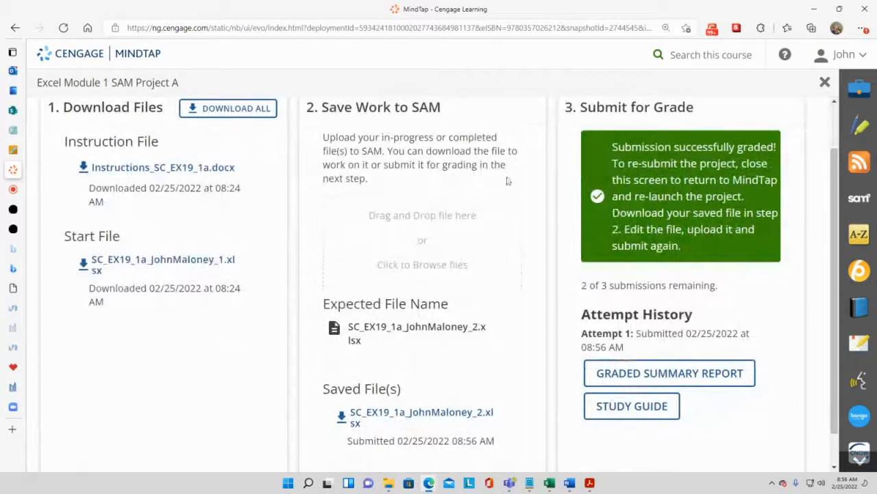
pyautogui.moveTo(584, 286); pyautogui.dragTo(720, 280)
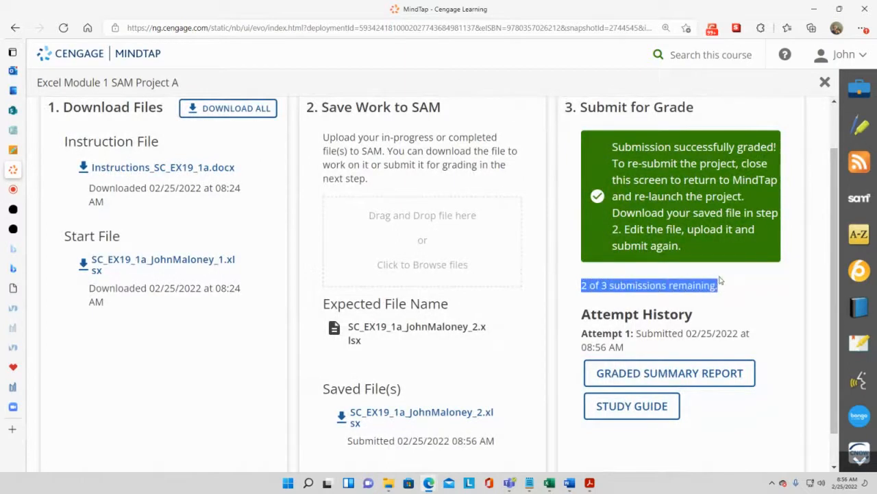
pyautogui.click(712, 301)
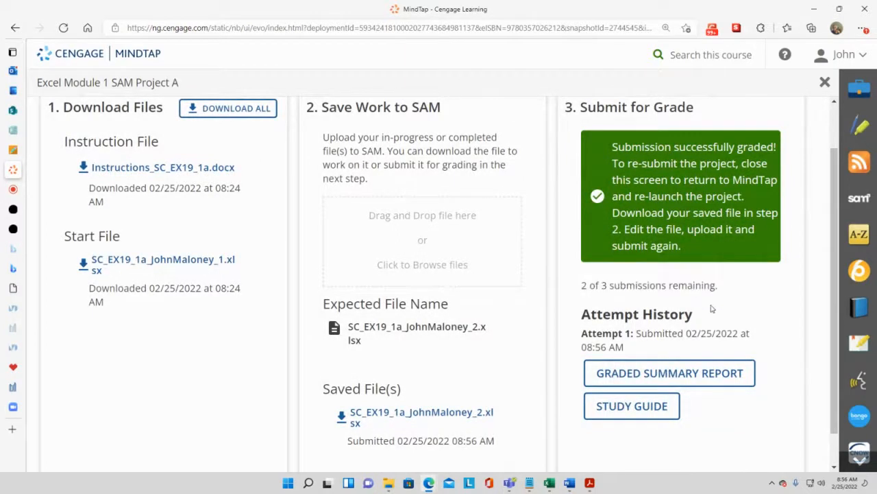
pyautogui.click(674, 376)
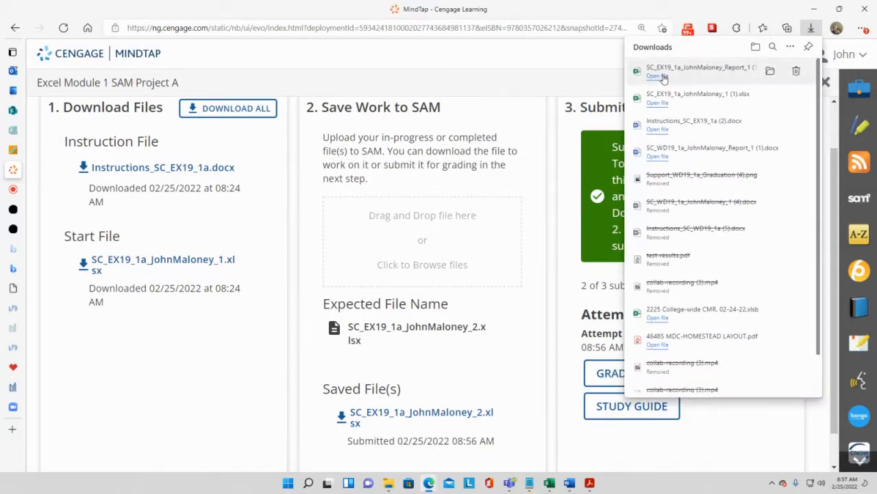
pyautogui.click(664, 77)
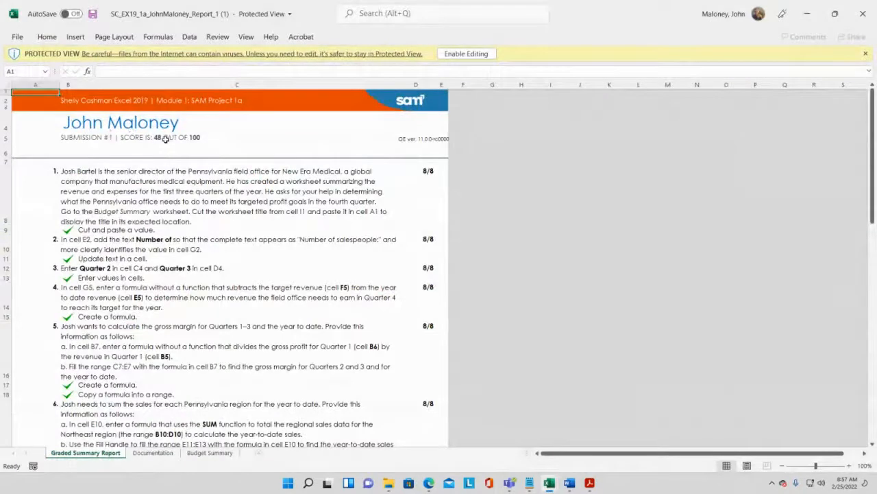
# - Scroll through the graded summary report to review the score for each project step
pyautogui.scroll(-1, 209, 281)
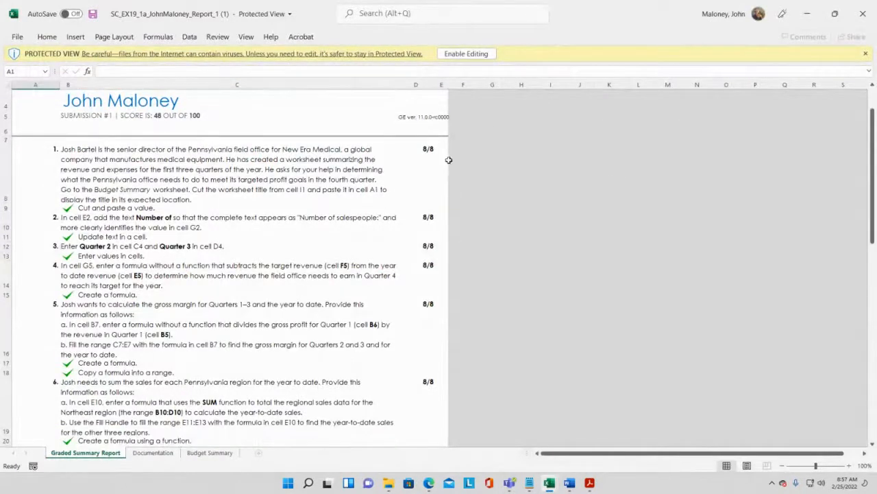
pyautogui.scroll(-3, 438, 166)
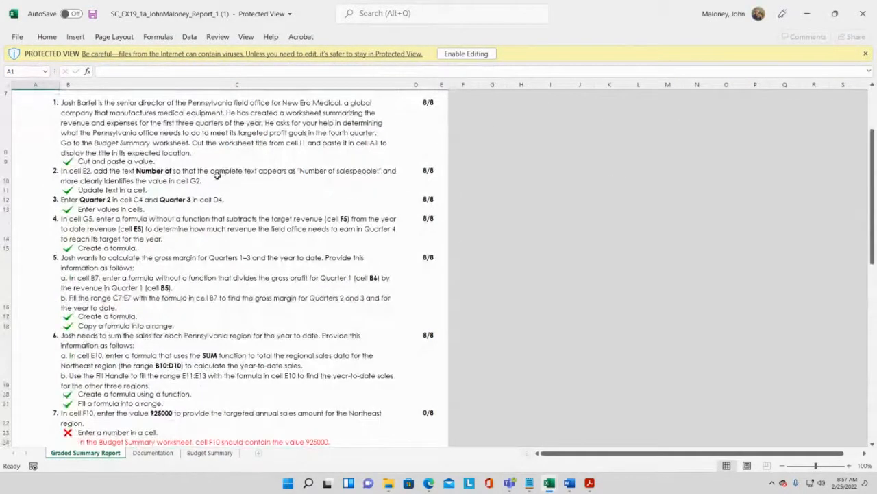
pyautogui.scroll(-2, 424, 172)
pyautogui.scroll(-1, 424, 172)
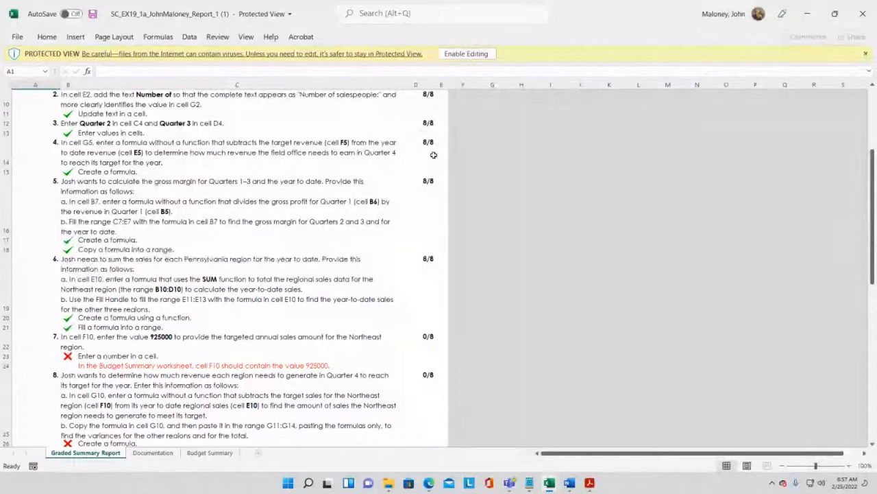
pyautogui.scroll(-1, 432, 153)
pyautogui.scroll(-1, 432, 146)
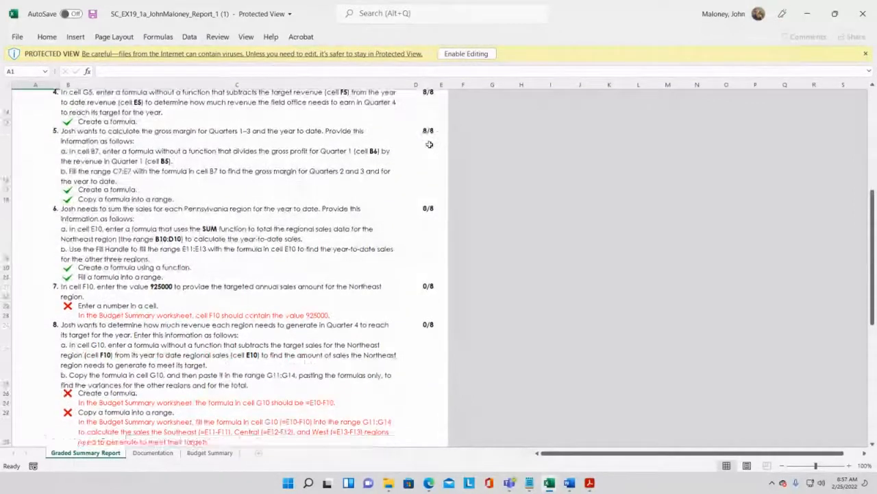
# - Scroll through the graded report again to reread the feedback for the missed steps 7 through 12
pyautogui.scroll(-1, 429, 144)
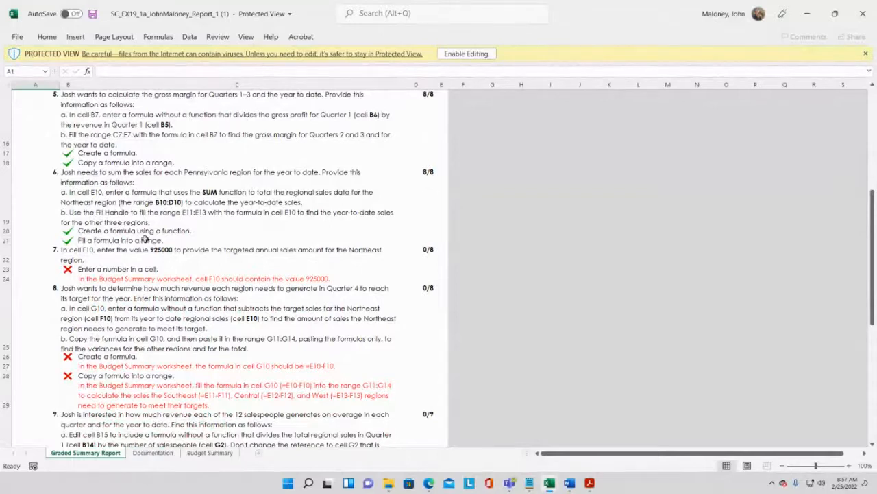
pyautogui.scroll(-1, 178, 245)
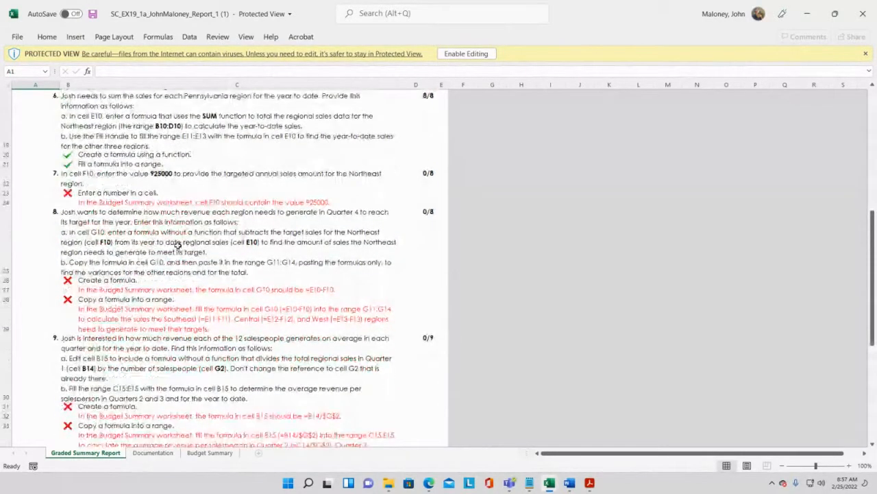
pyautogui.scroll(-5, 177, 245)
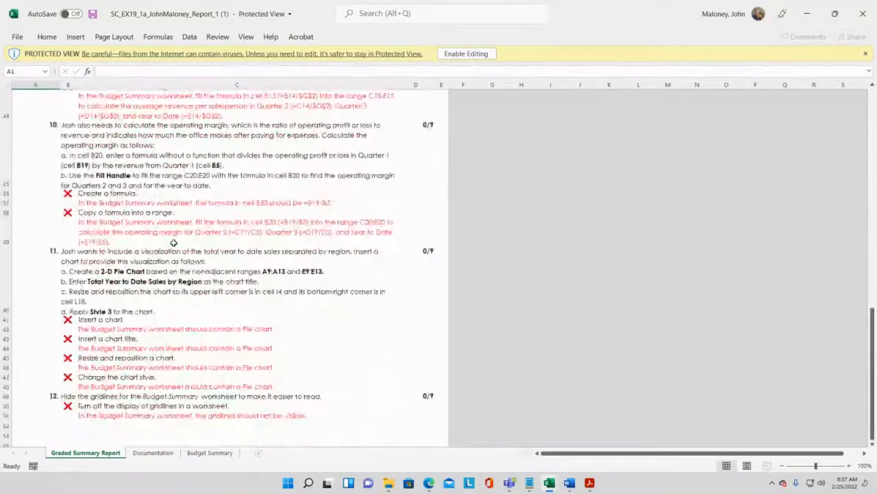
pyautogui.scroll(-1, 174, 243)
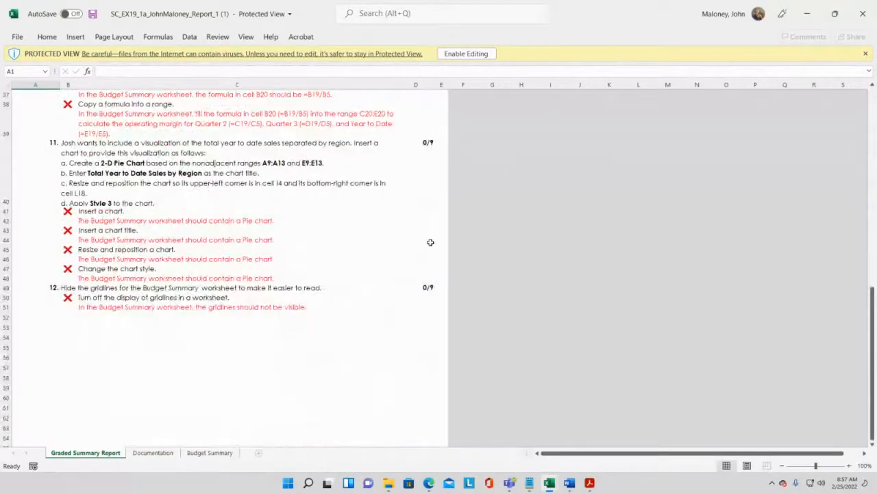
pyautogui.scroll(2, 430, 242)
pyautogui.scroll(6, 430, 242)
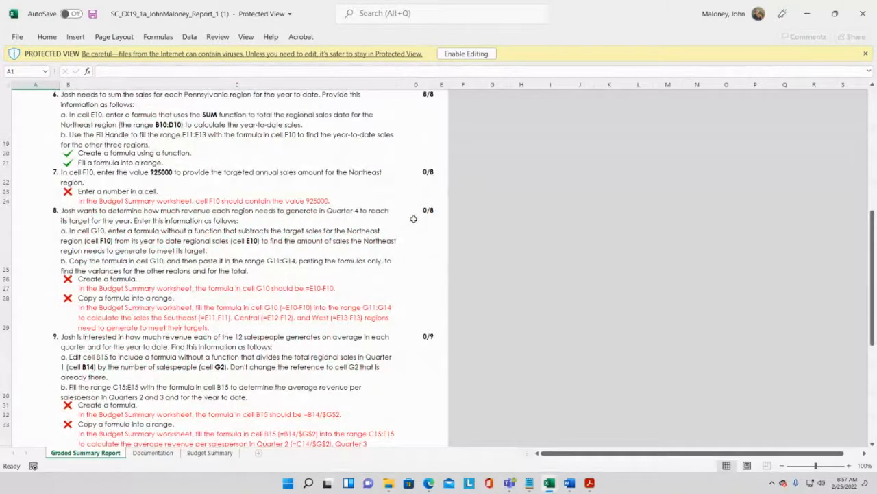
pyautogui.scroll(2, 414, 229)
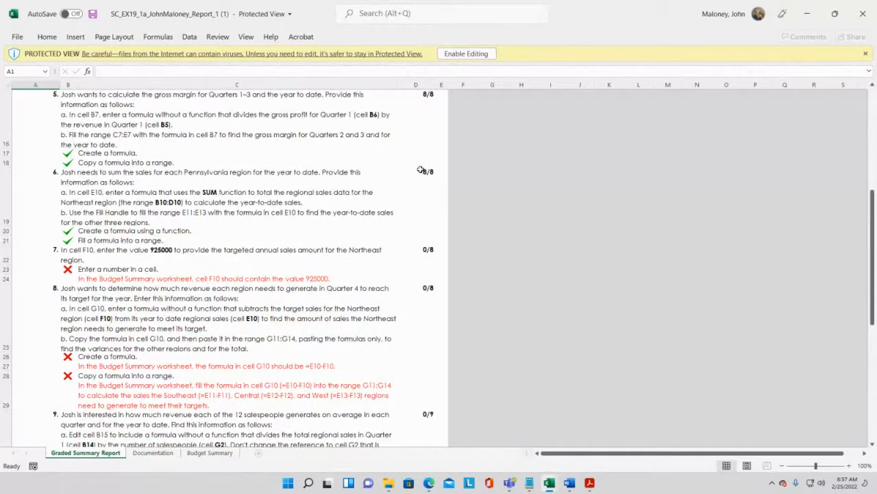
pyautogui.scroll(-2, 425, 194)
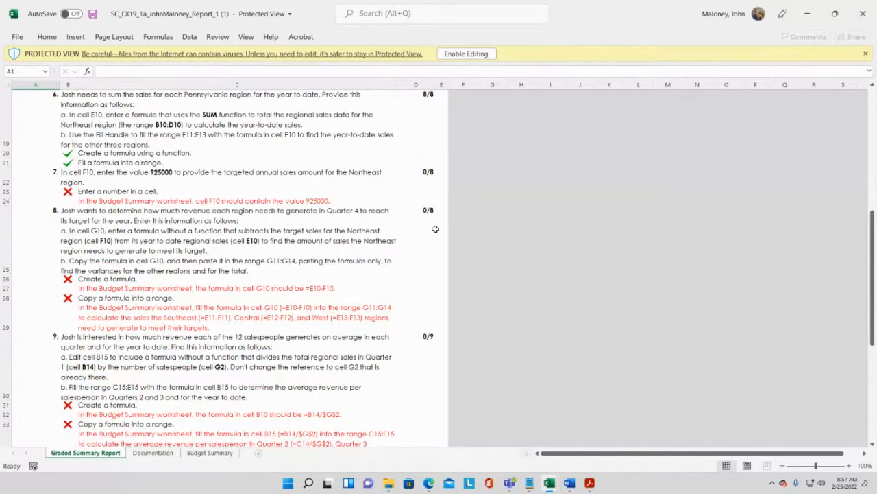
pyautogui.scroll(-2, 425, 226)
pyautogui.scroll(-1, 432, 264)
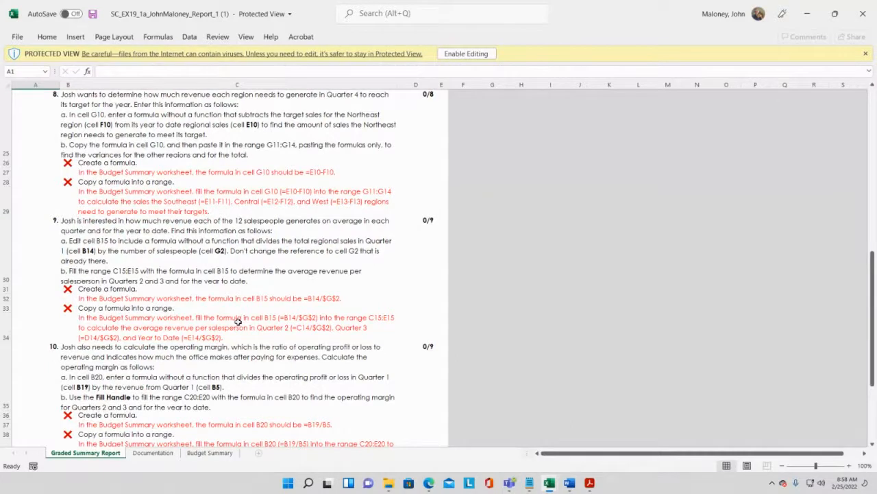
pyautogui.scroll(15, 229, 321)
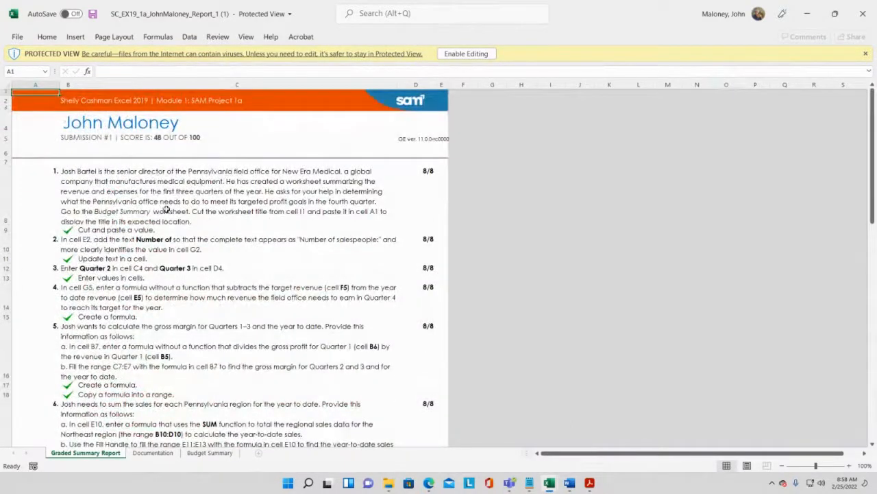
pyautogui.scroll(-2, 223, 262)
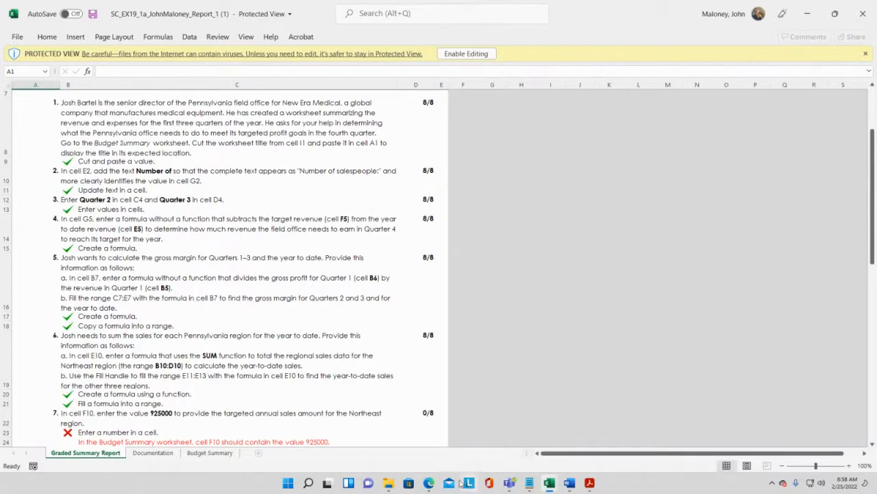
# - Open the Desktop > MDC > Spring 2022 > CGS1060 Homestead folder in File Explorer, then minimize the window
pyautogui.click(388, 484)
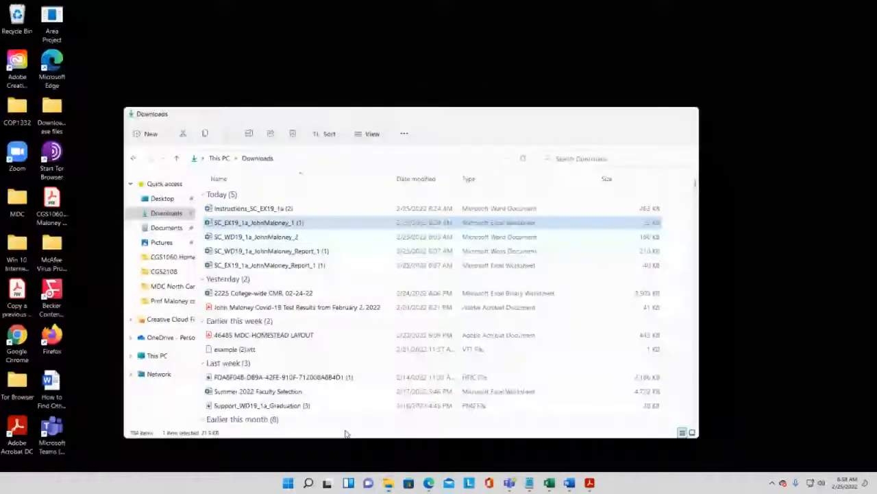
pyautogui.click(342, 432)
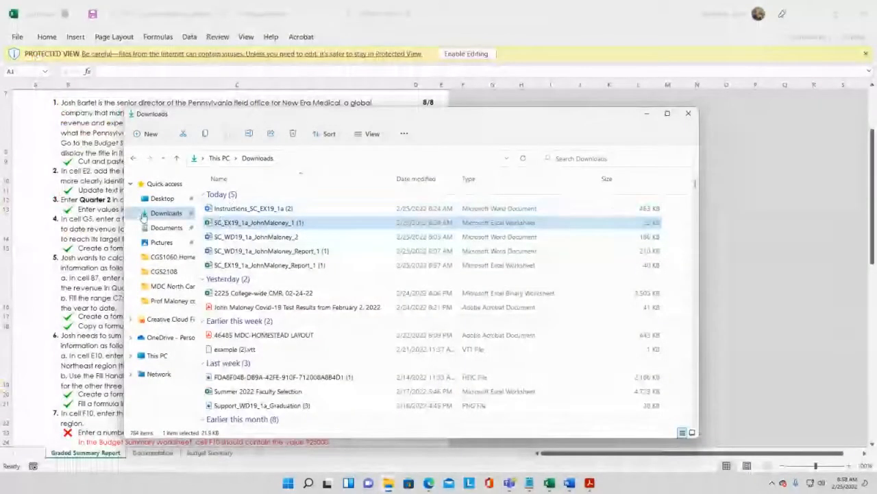
pyautogui.click(163, 198)
pyautogui.click(168, 260)
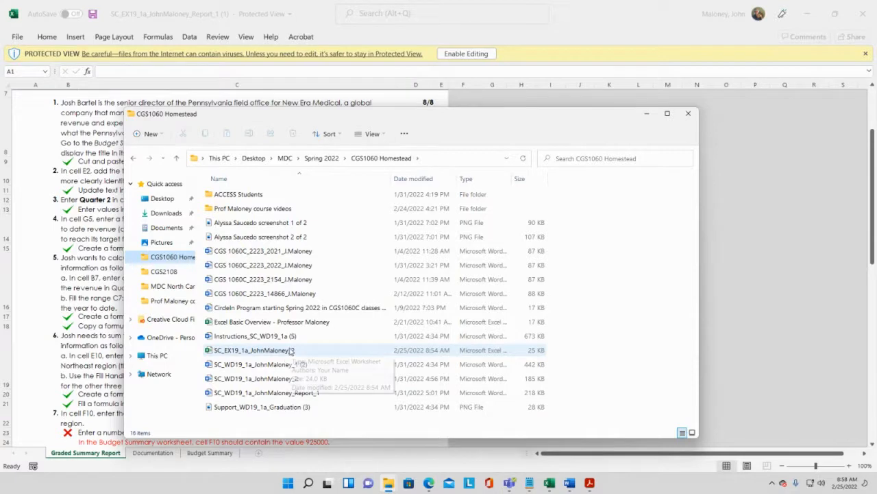
pyautogui.click(647, 113)
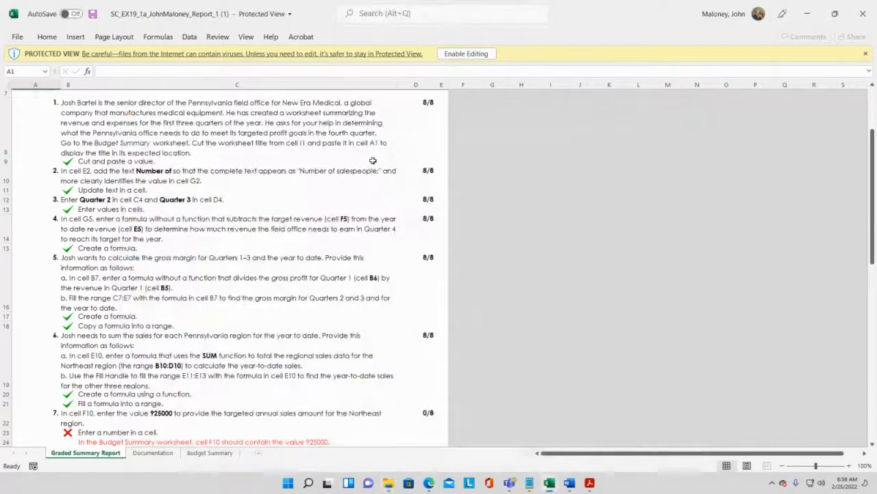
# - Close the graded summary report workbook
pyautogui.scroll(-3, 447, 90)
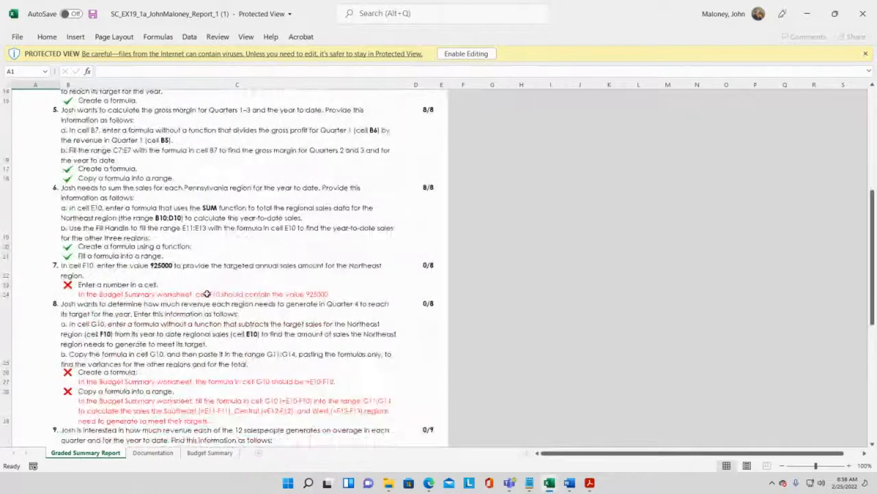
pyautogui.scroll(-1, 206, 293)
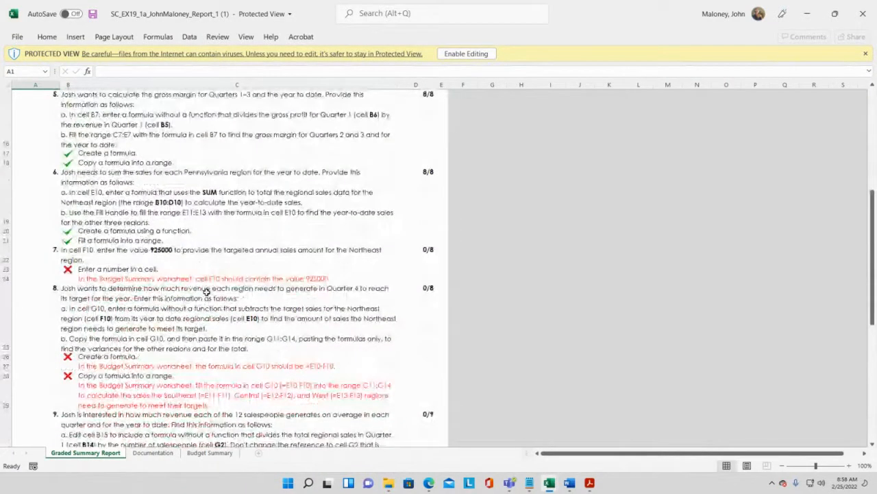
pyautogui.click(861, 15)
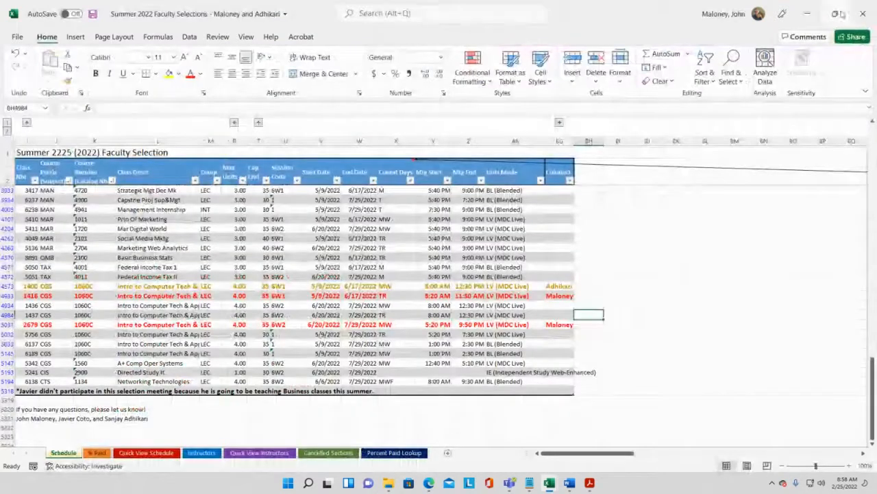
# - Minimize the faculty selection workbook and switch to the MS Excel Module 1 Project Demo Video Recording browser tab
pyautogui.click(806, 15)
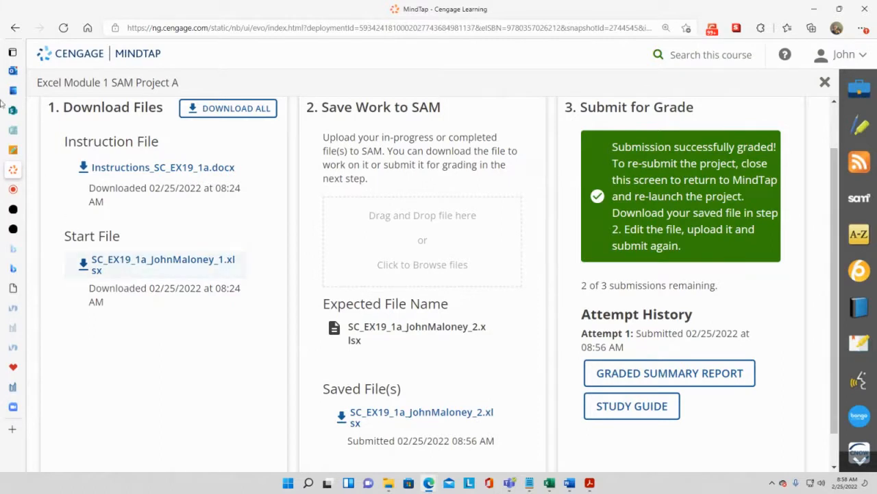
pyautogui.moveTo(8, 191)
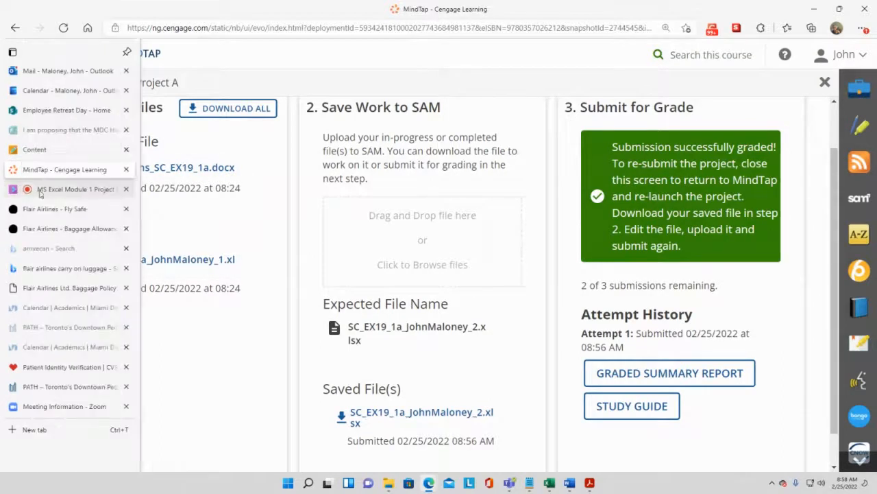
pyautogui.click(40, 192)
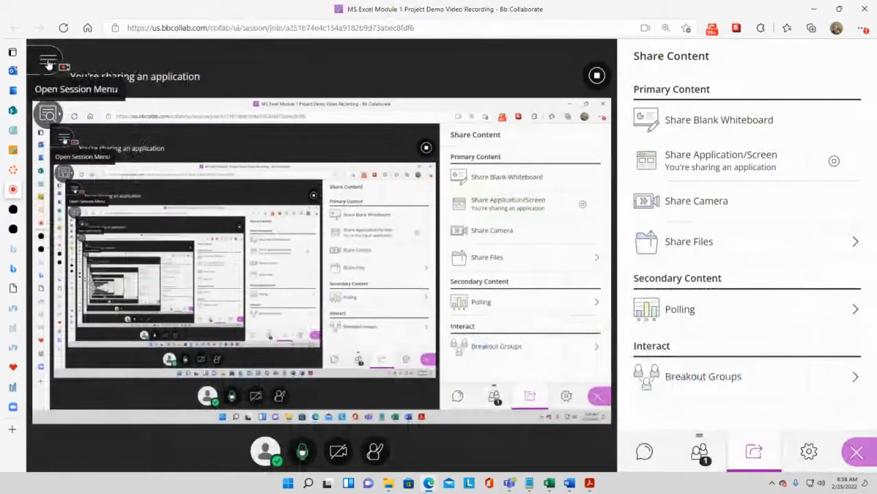